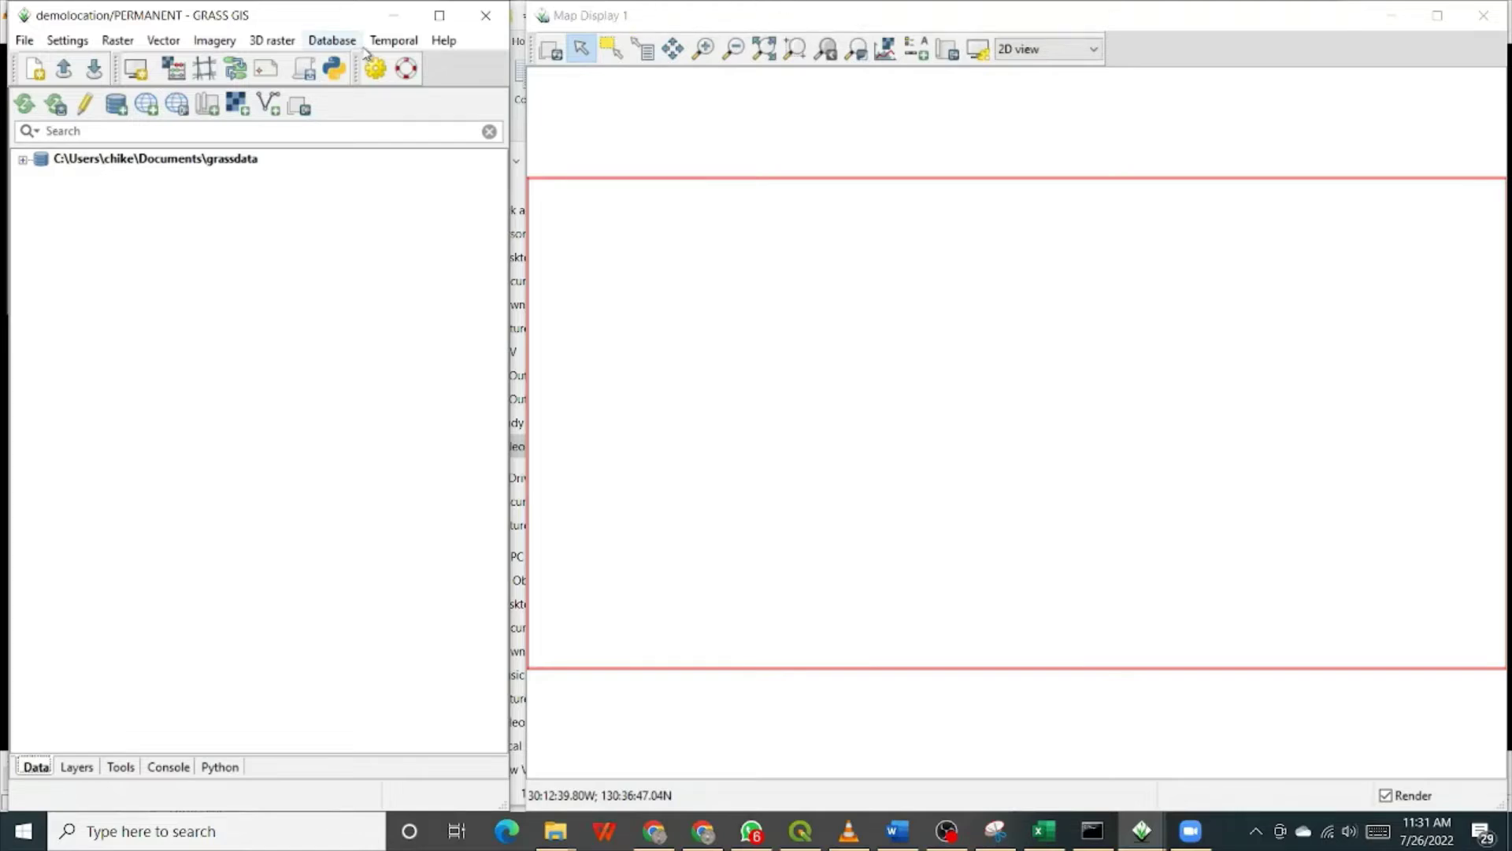
# Start a new GRASS location in the current database and name it Anambra_BB_Operations.
pyautogui.moveTo(303, 17)
pyautogui.mouseDown()
pyautogui.moveTo(946, 304)
pyautogui.moveTo(305, 67)
pyautogui.moveTo(299, 21)
pyautogui.mouseUp()
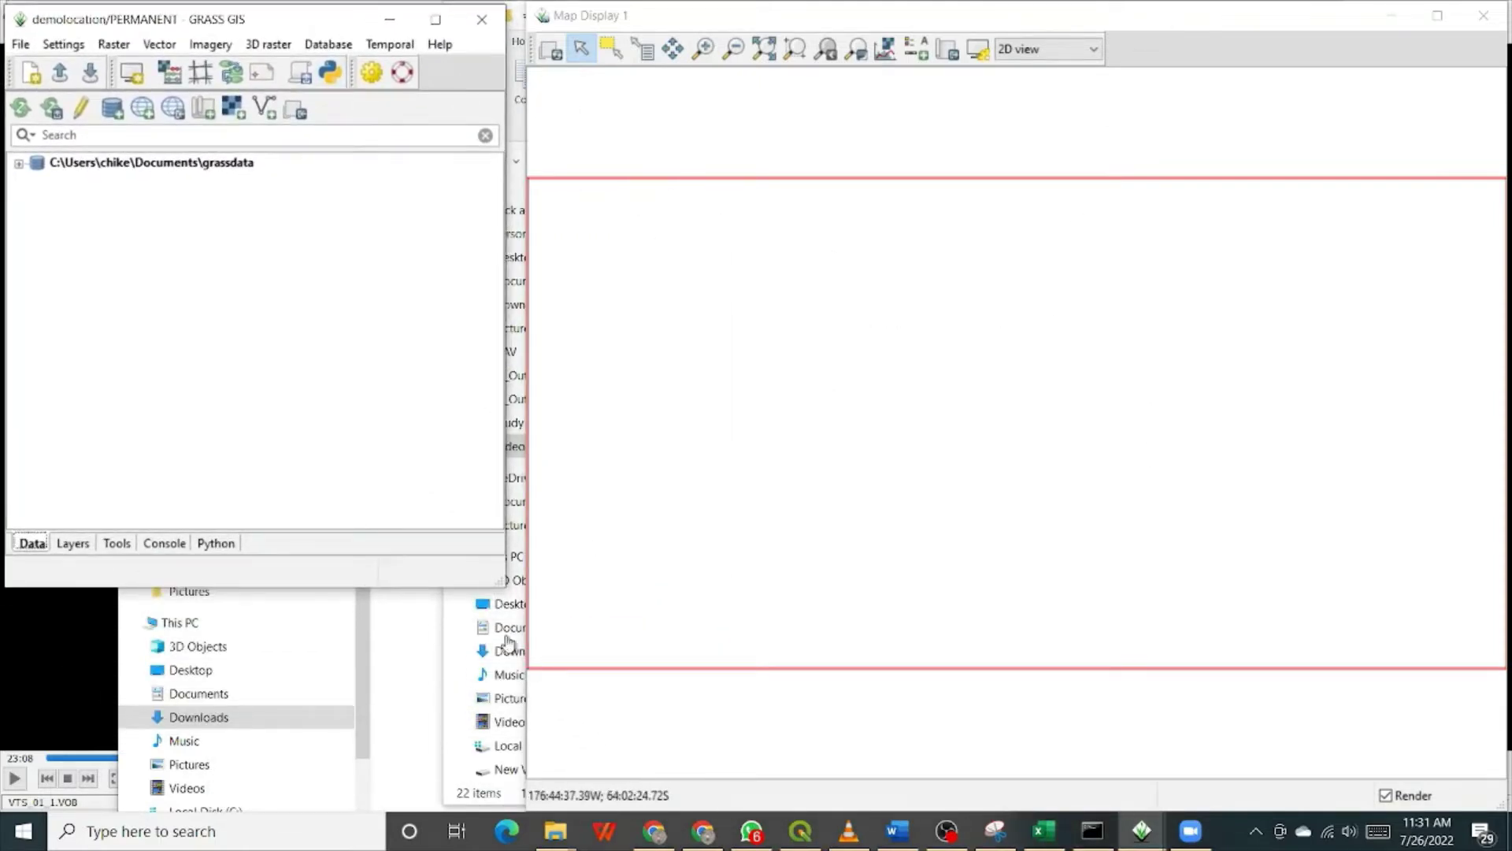
pyautogui.moveTo(256, 590); pyautogui.dragTo(262, 810)
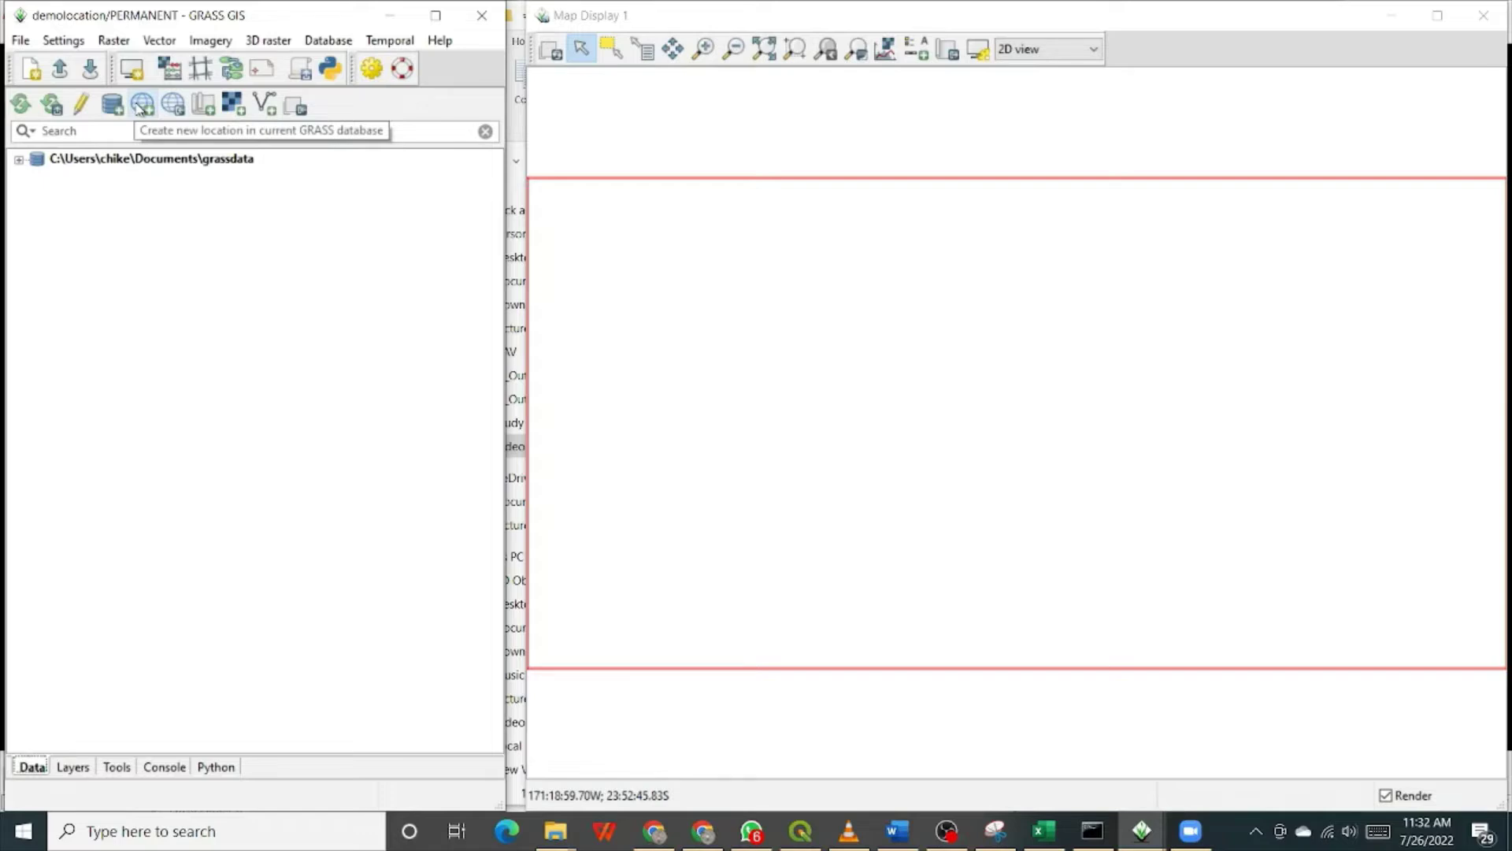
pyautogui.click(141, 108)
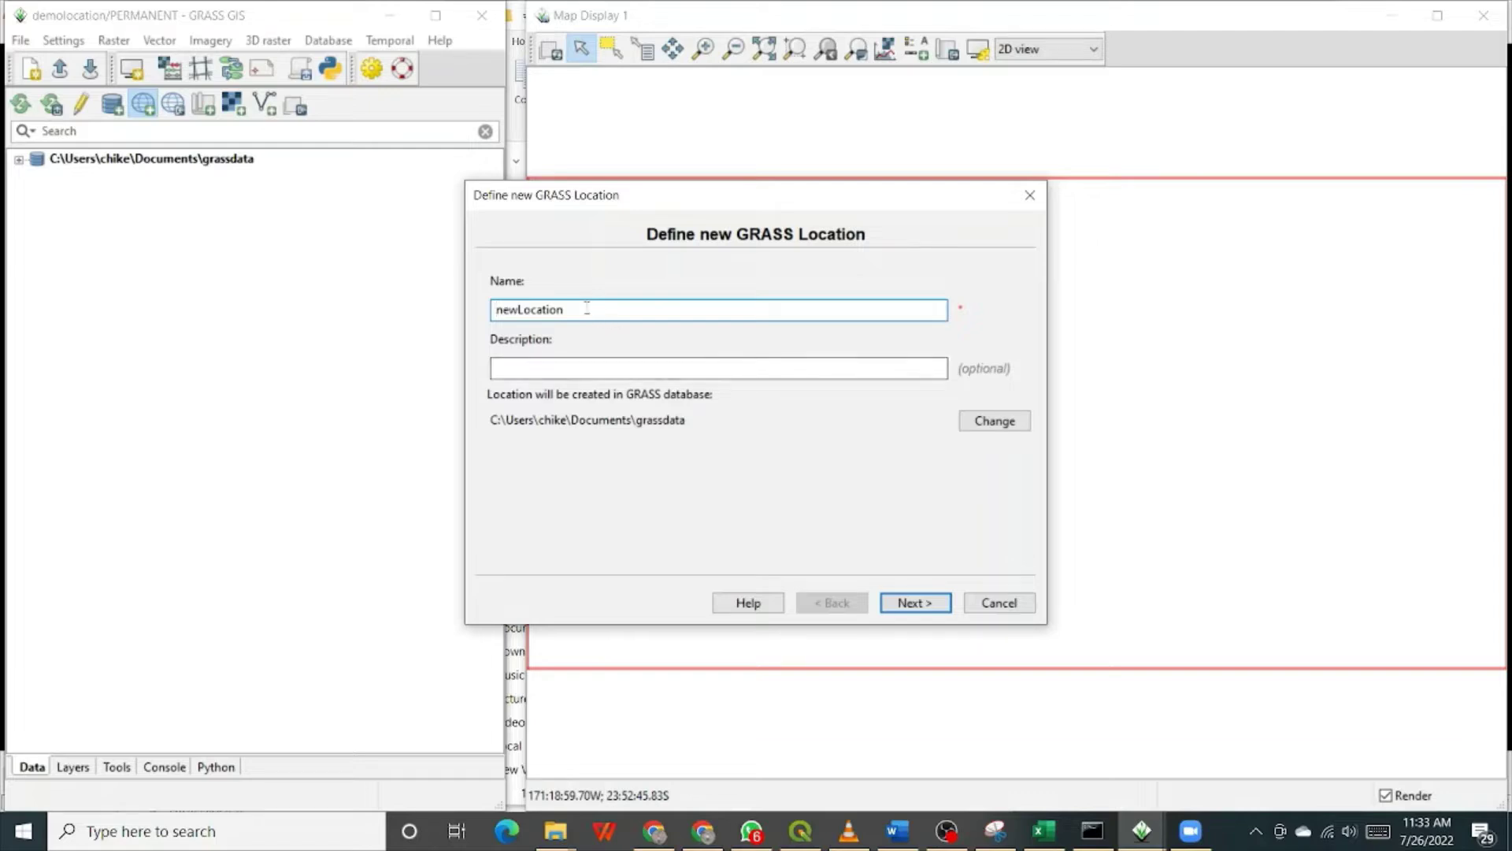
pyautogui.moveTo(591, 311); pyautogui.dragTo(389, 302)
pyautogui.write('Ab')
pyautogui.press('BackSpace')
pyautogui.write('nambra_BB_Operations')
pyautogui.click(590, 370)
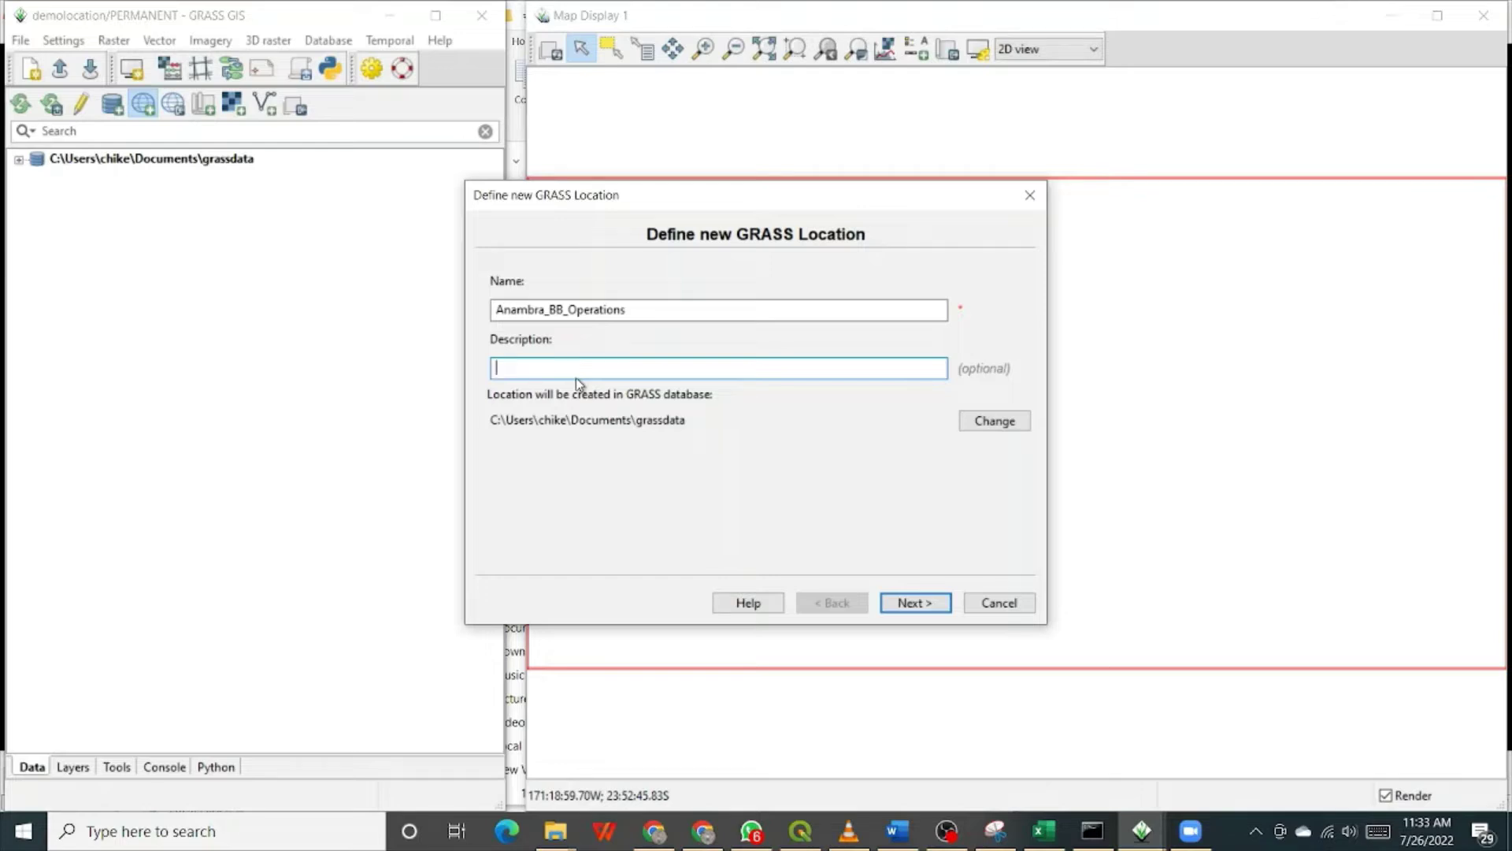
# Describe the new location as "Terrain Analysis for Anambra State using DEM" and proceed to the coordinate reference system choice.
pyautogui.write('Teraa')
pyautogui.press('BackSpace')
pyautogui.press('BackSpace')
pyautogui.press('BackSpace')
pyautogui.write('rrain Anamly')
pyautogui.press('BackSpace')
pyautogui.press('BackSpace')
pyautogui.press('BackSpace')
pyautogui.write('lysis for Al')
pyautogui.press('BackSpace')
pyautogui.write('bs')
pyautogui.press('BackSpace')
pyautogui.press('BackSpace')
pyautogui.write('nambra')
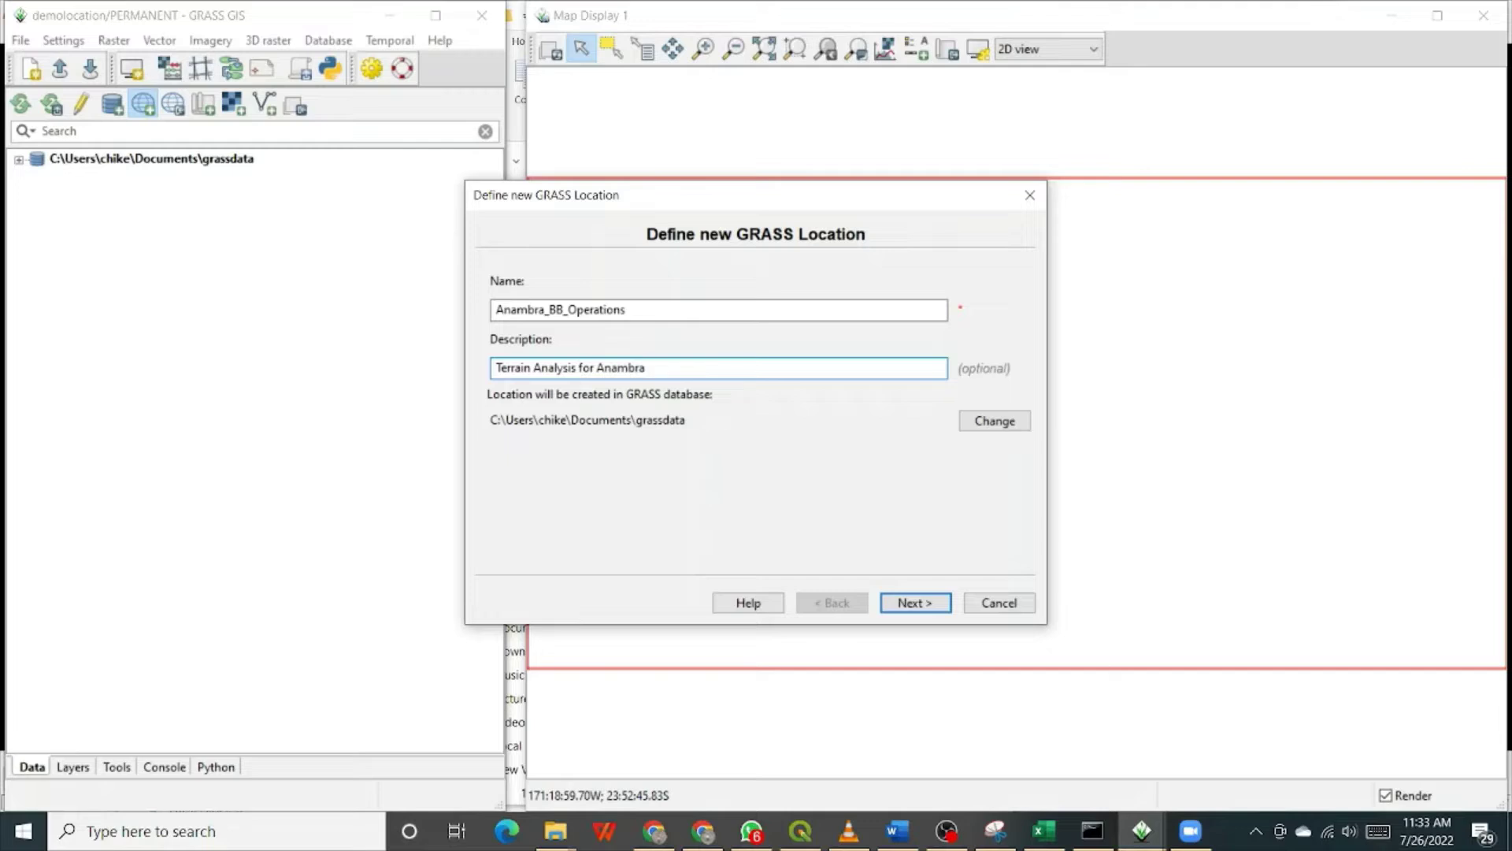
pyautogui.write(' State using DEM')
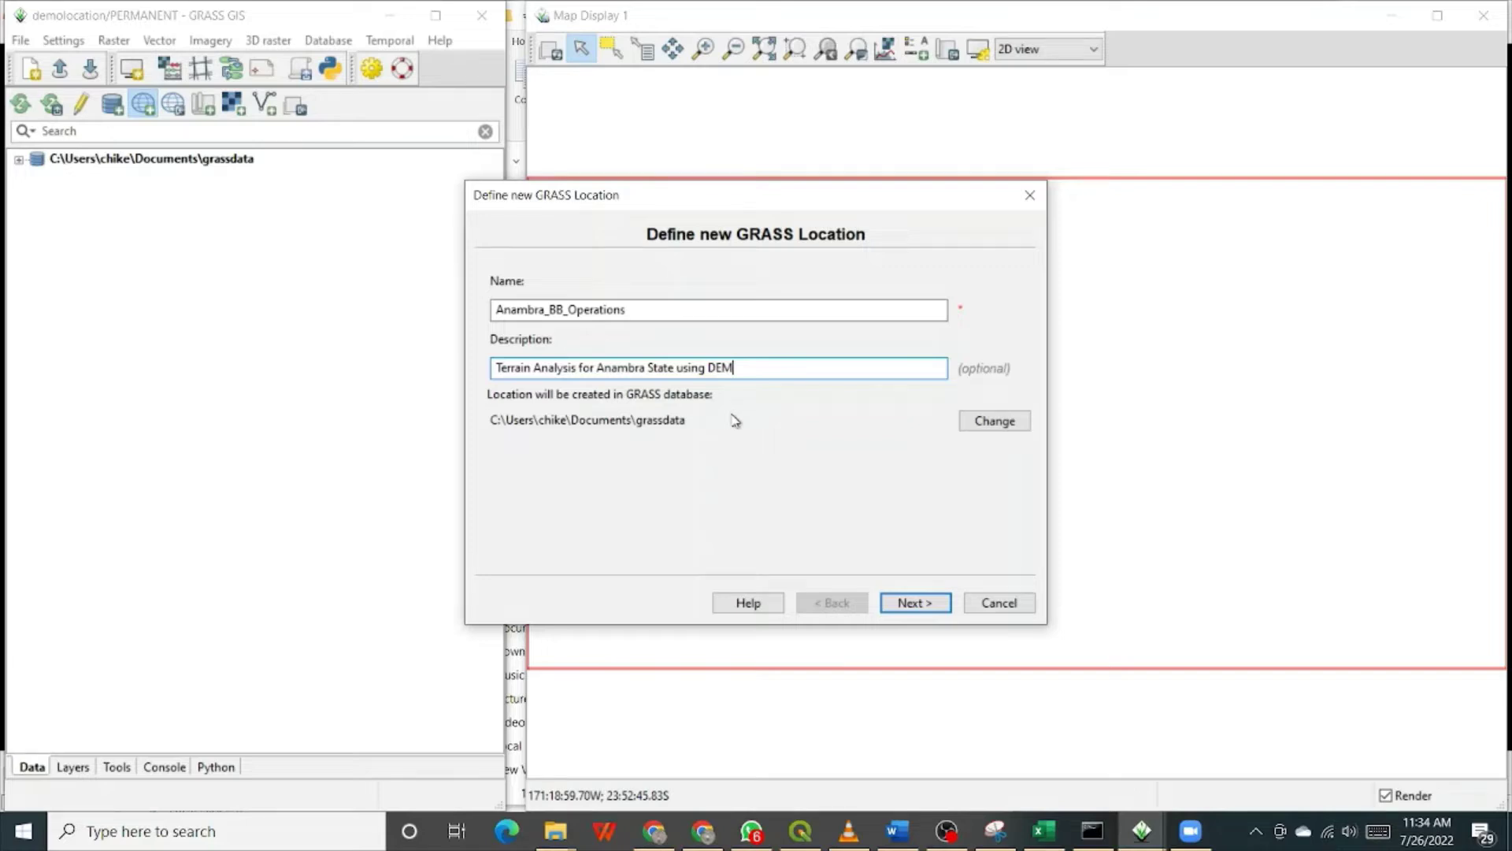
pyautogui.click(936, 604)
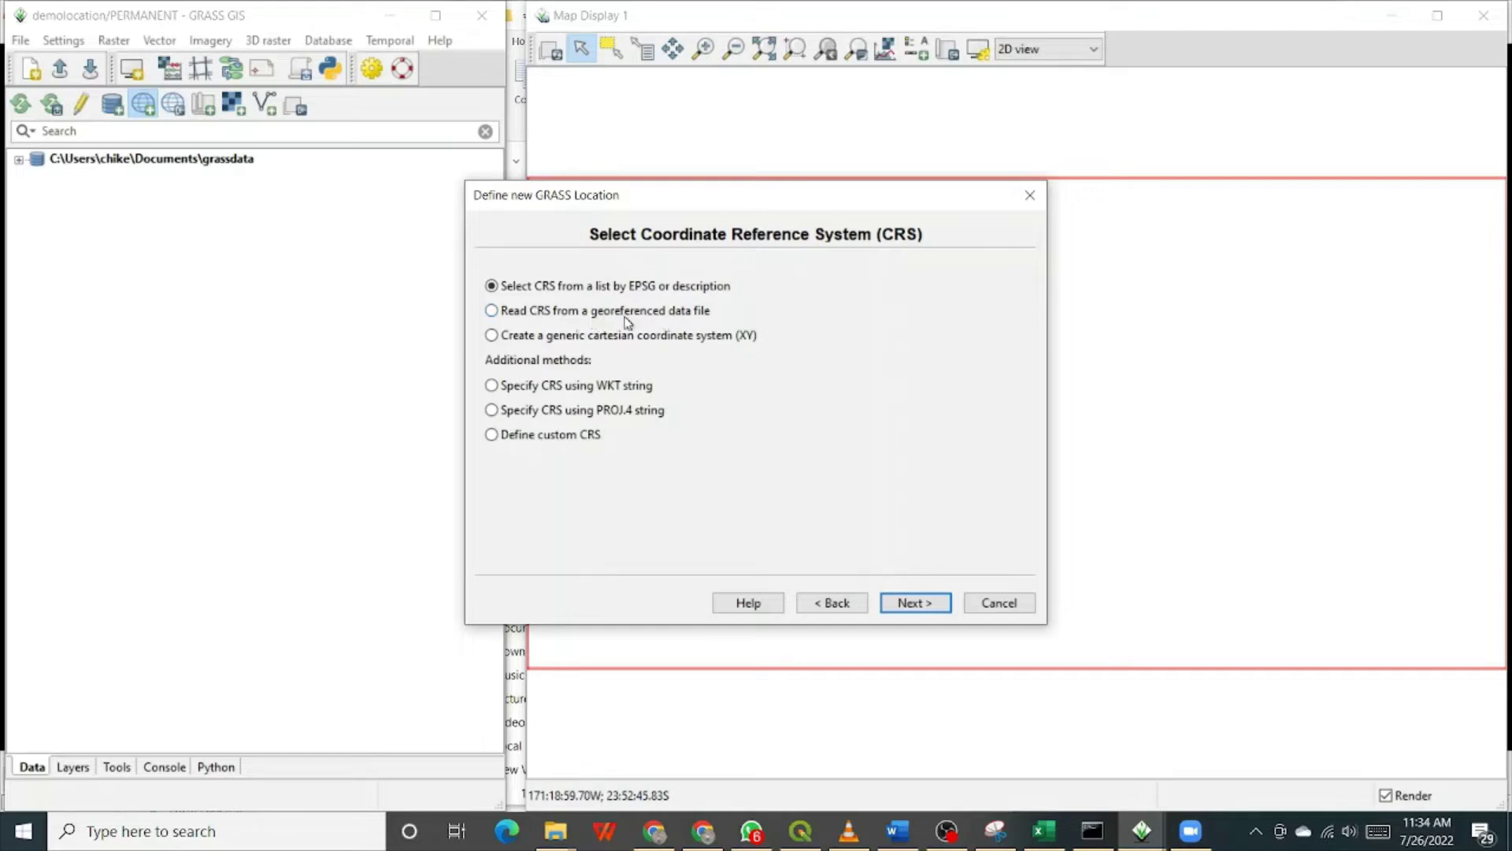
# Read the location's CRS from the georeferenced file Anambra_BB_DEM.tif in the Raster __Output folder.
pyautogui.click(492, 311)
pyautogui.click(932, 603)
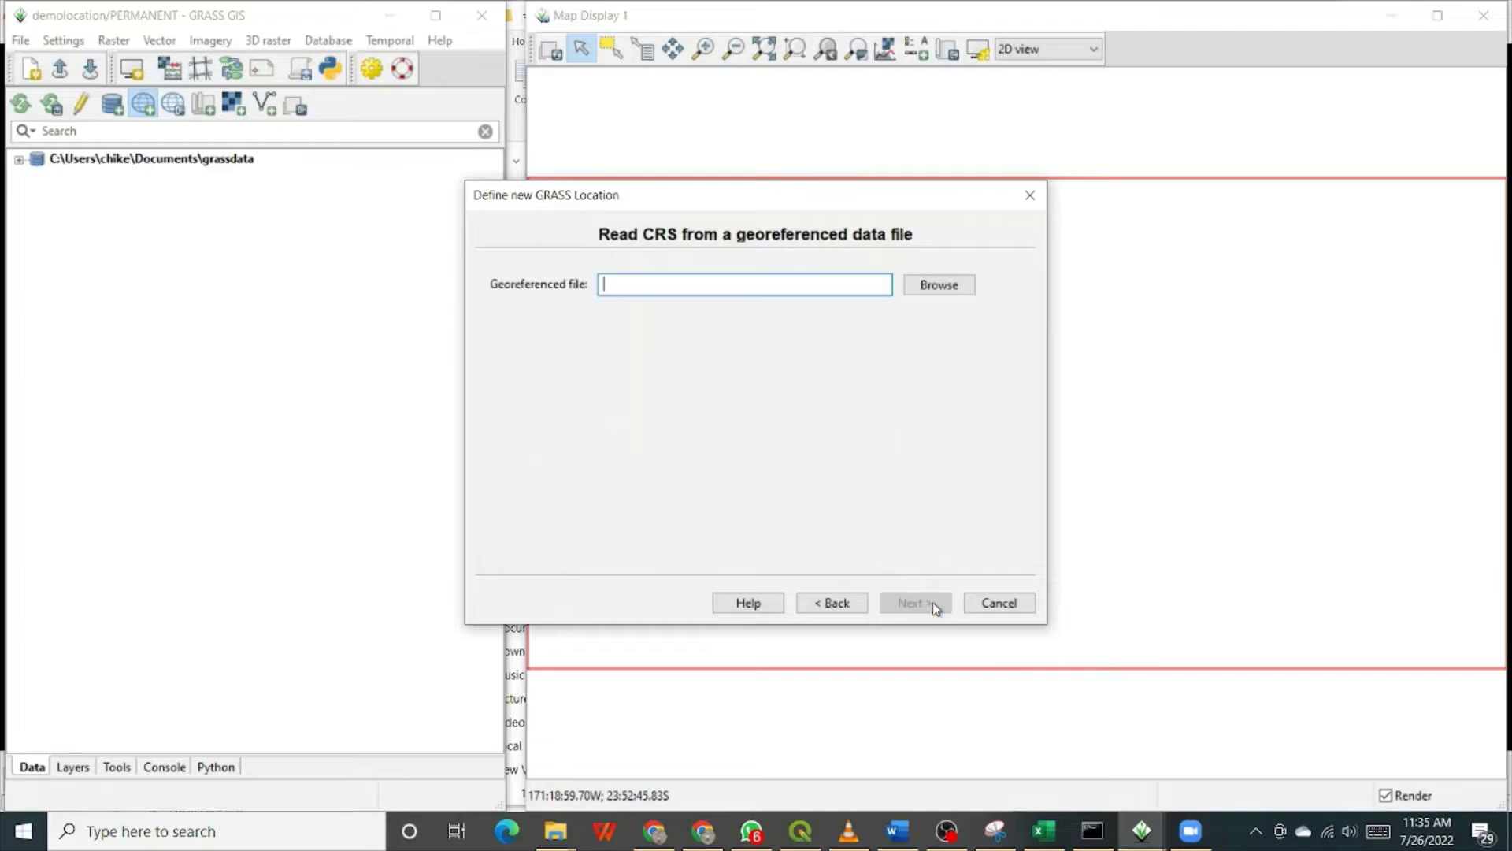
pyautogui.click(949, 287)
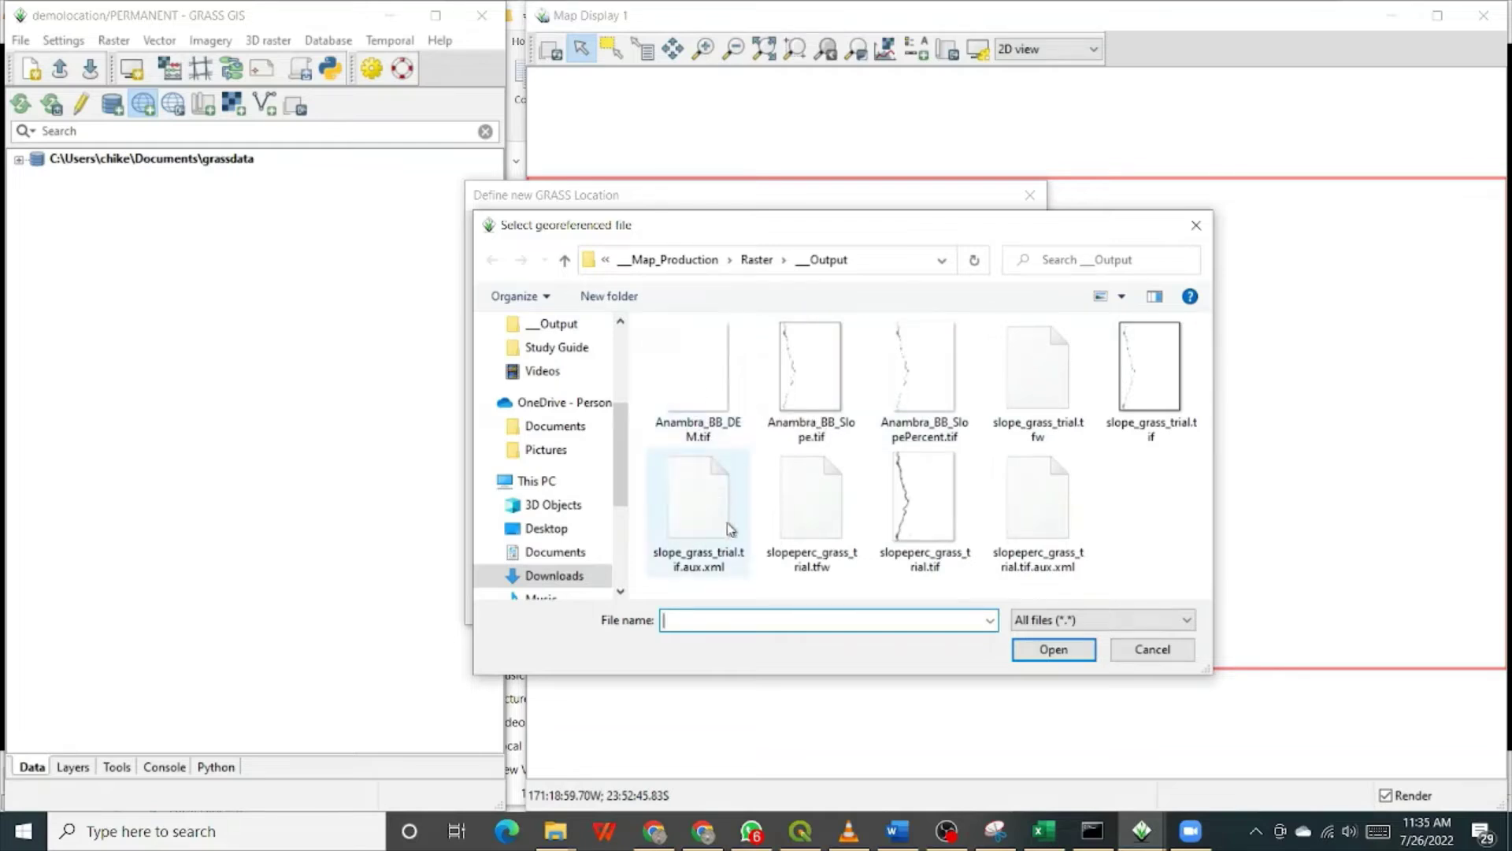
pyautogui.click(707, 383)
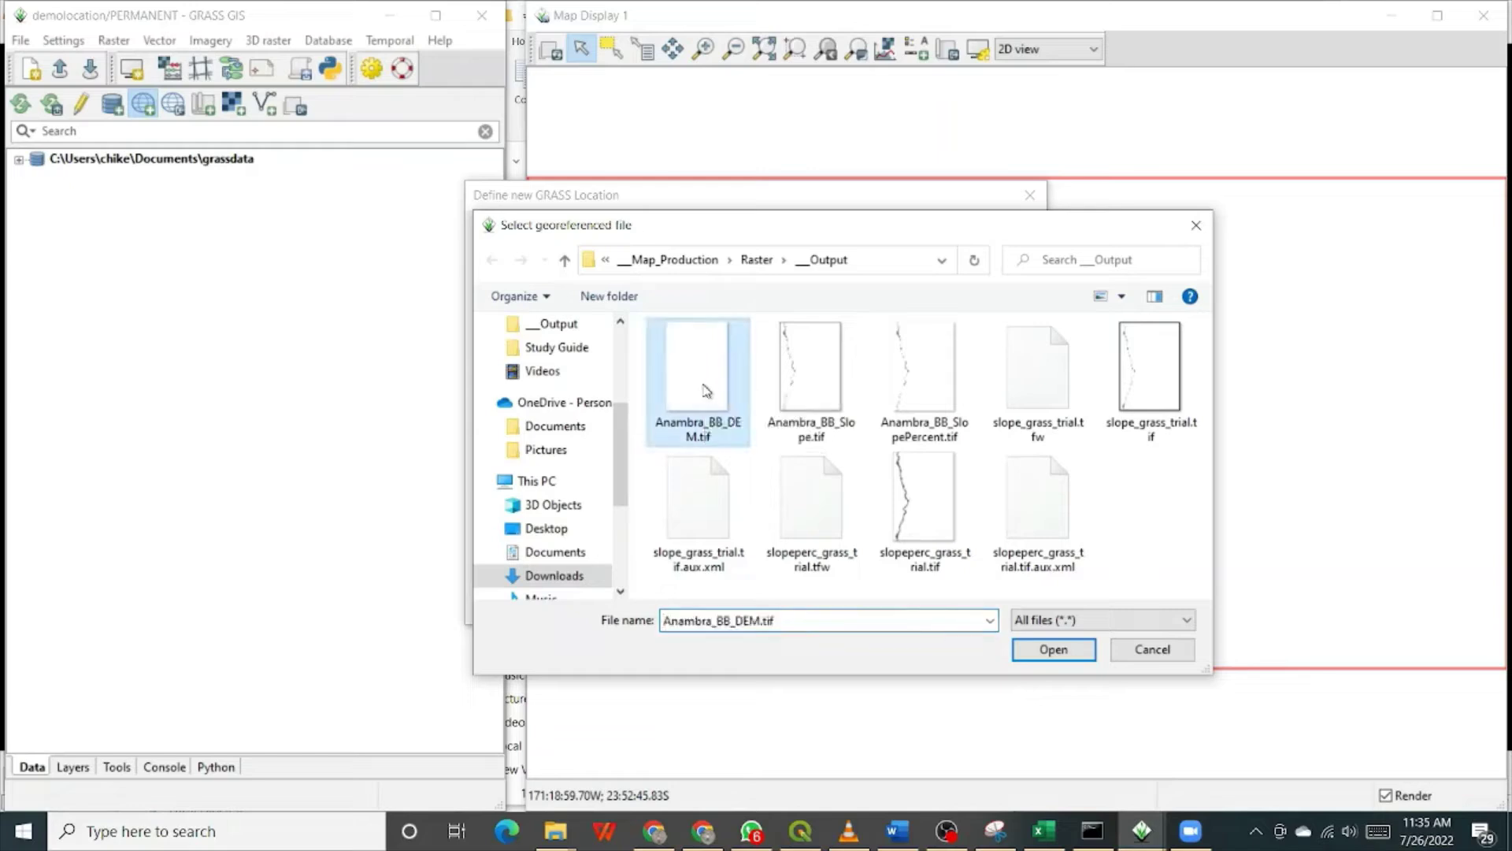
pyautogui.click(1056, 649)
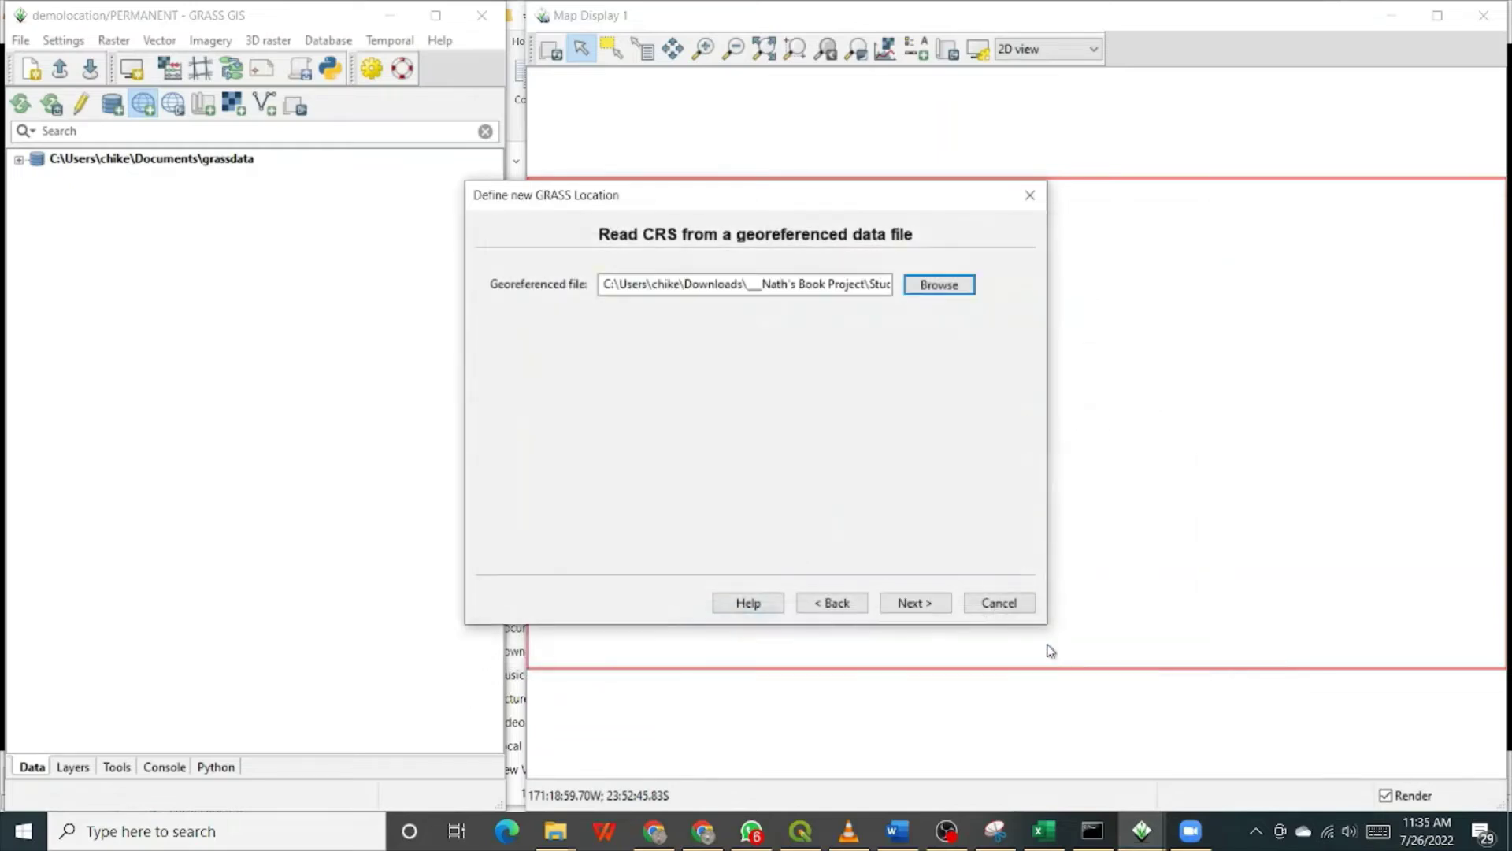
pyautogui.click(929, 608)
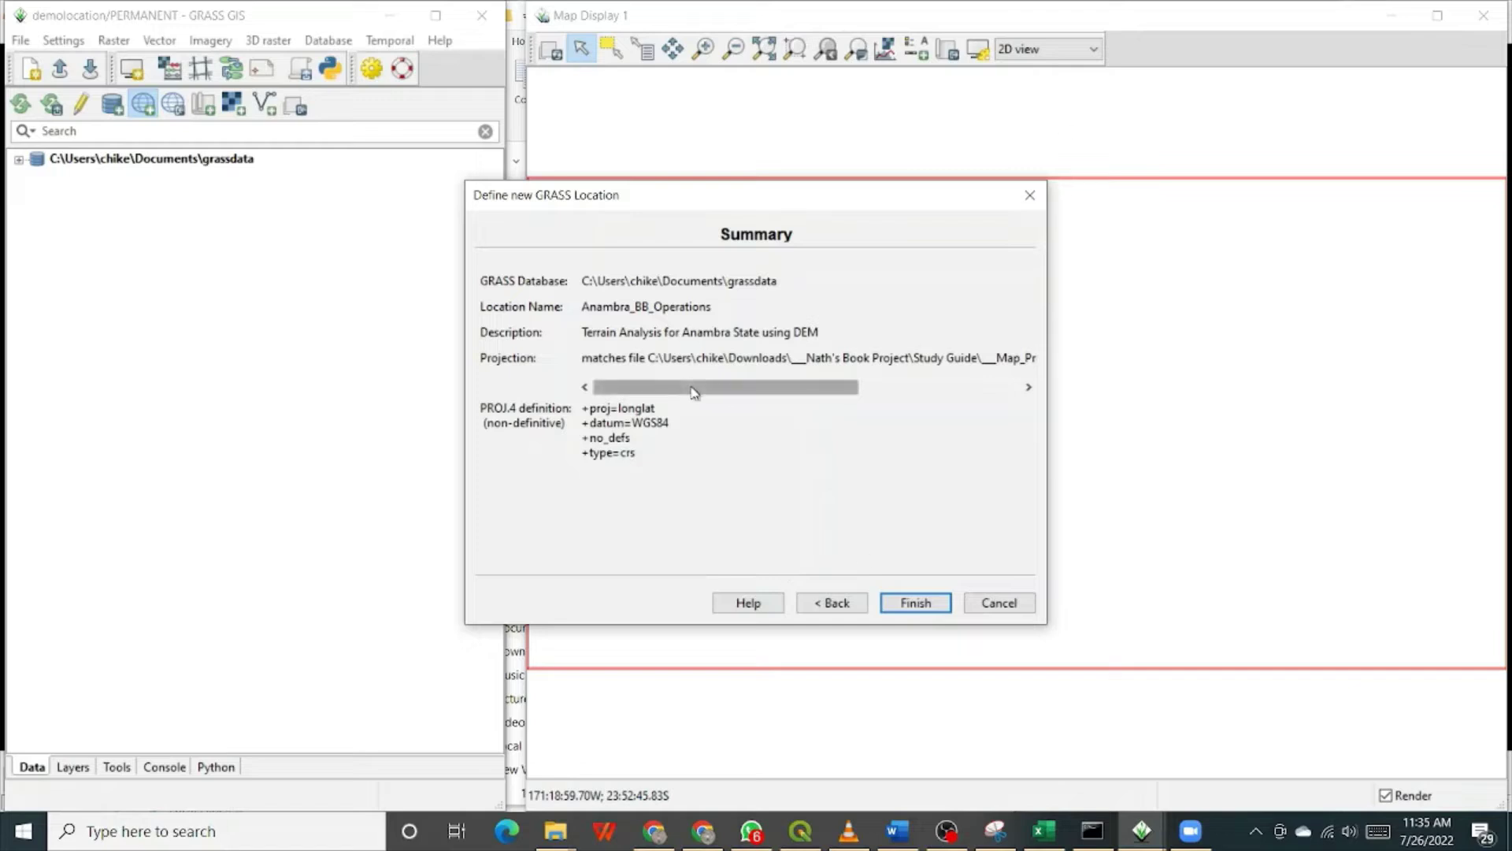
# Finish creating the location and import Anambra_BB_DEM.tif into it, dismissing the messages.
pyautogui.click(916, 603)
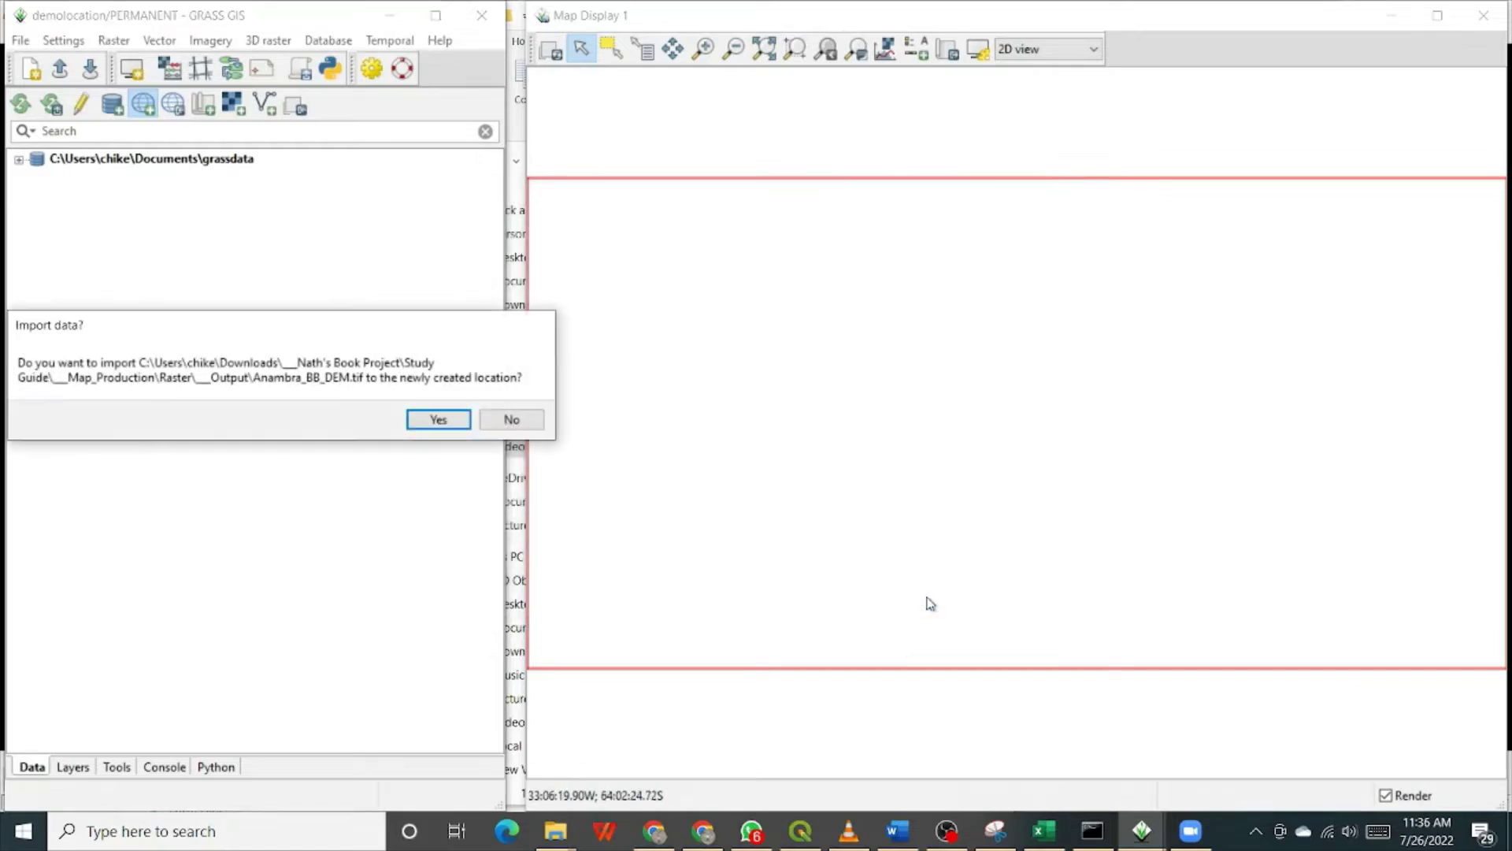
pyautogui.moveTo(118, 343); pyautogui.dragTo(293, 344)
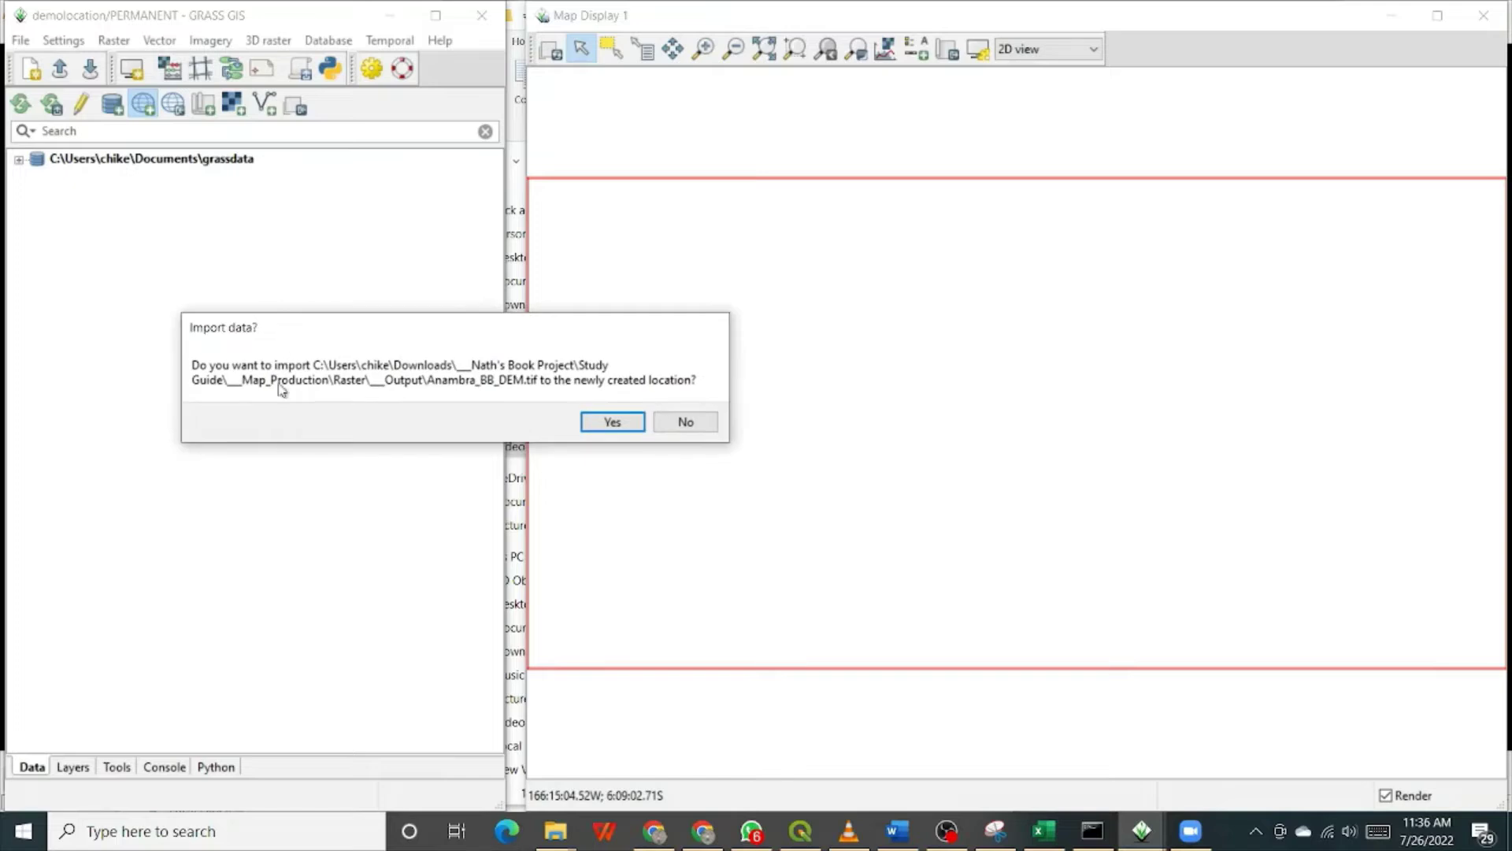
pyautogui.click(612, 425)
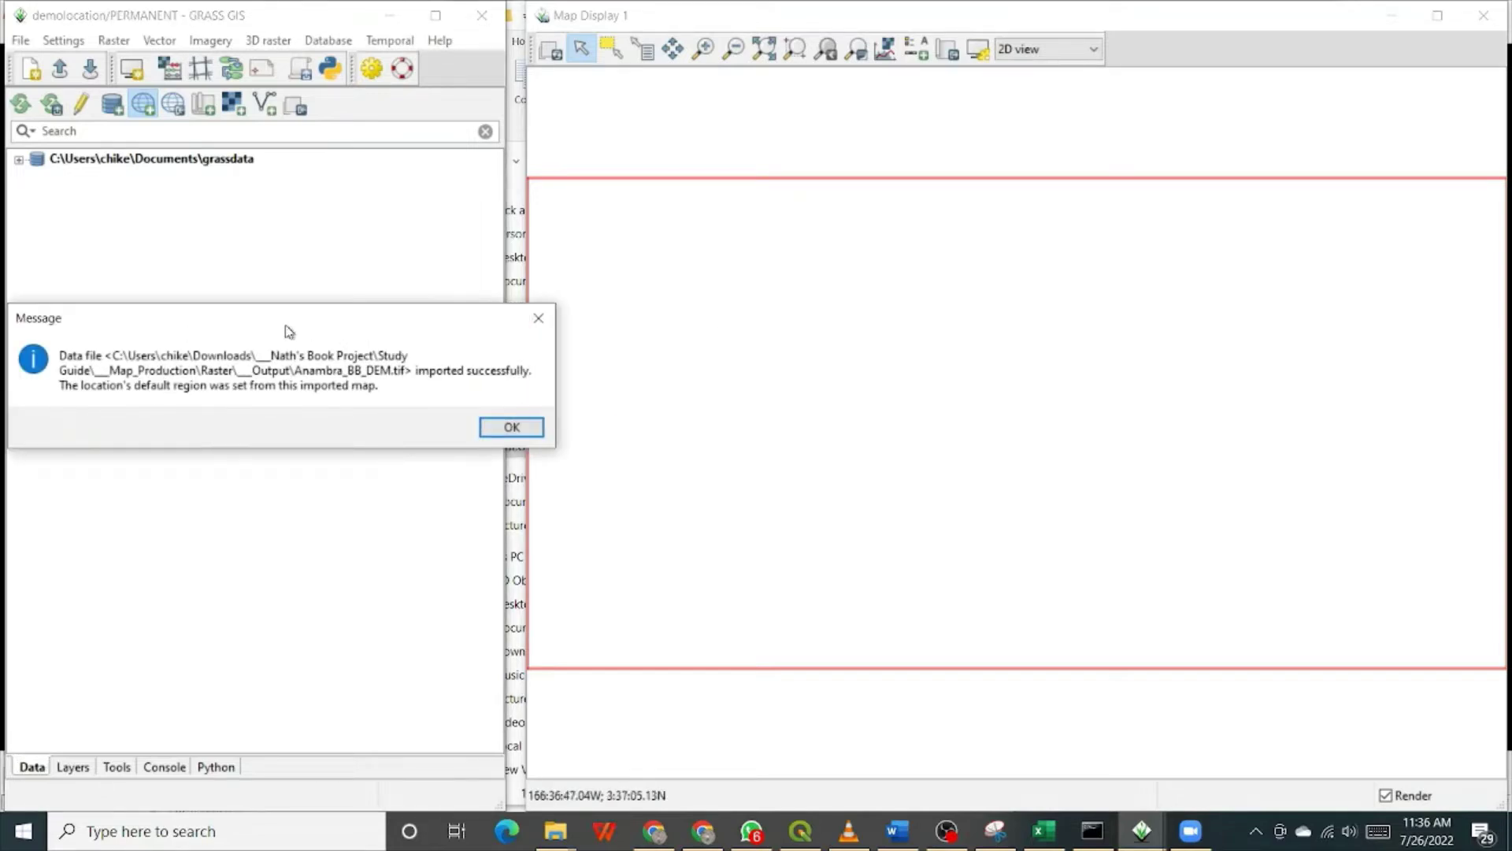
pyautogui.moveTo(263, 314); pyautogui.dragTo(453, 320)
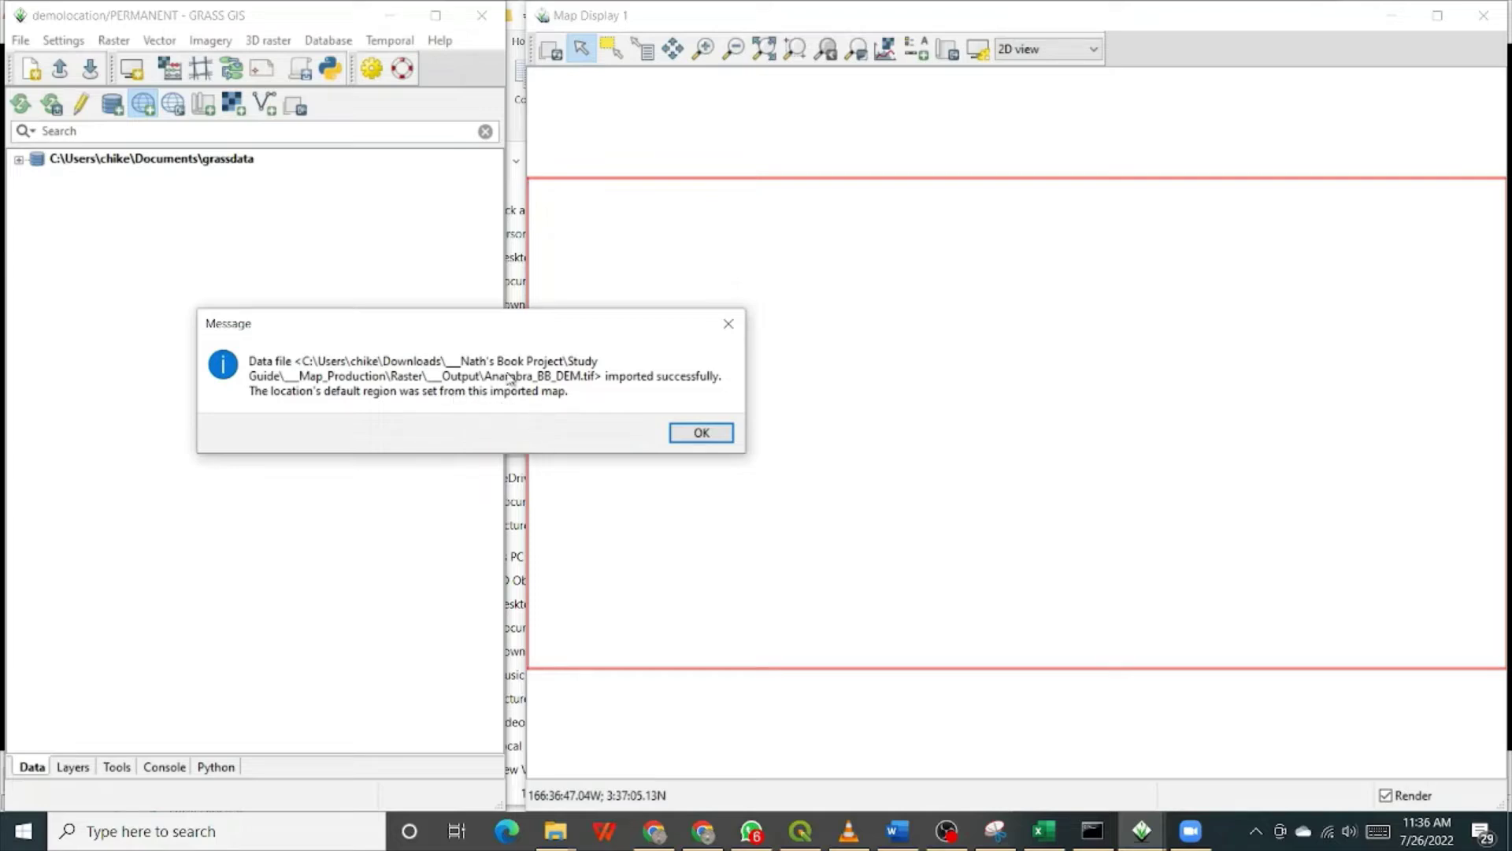
pyautogui.click(701, 434)
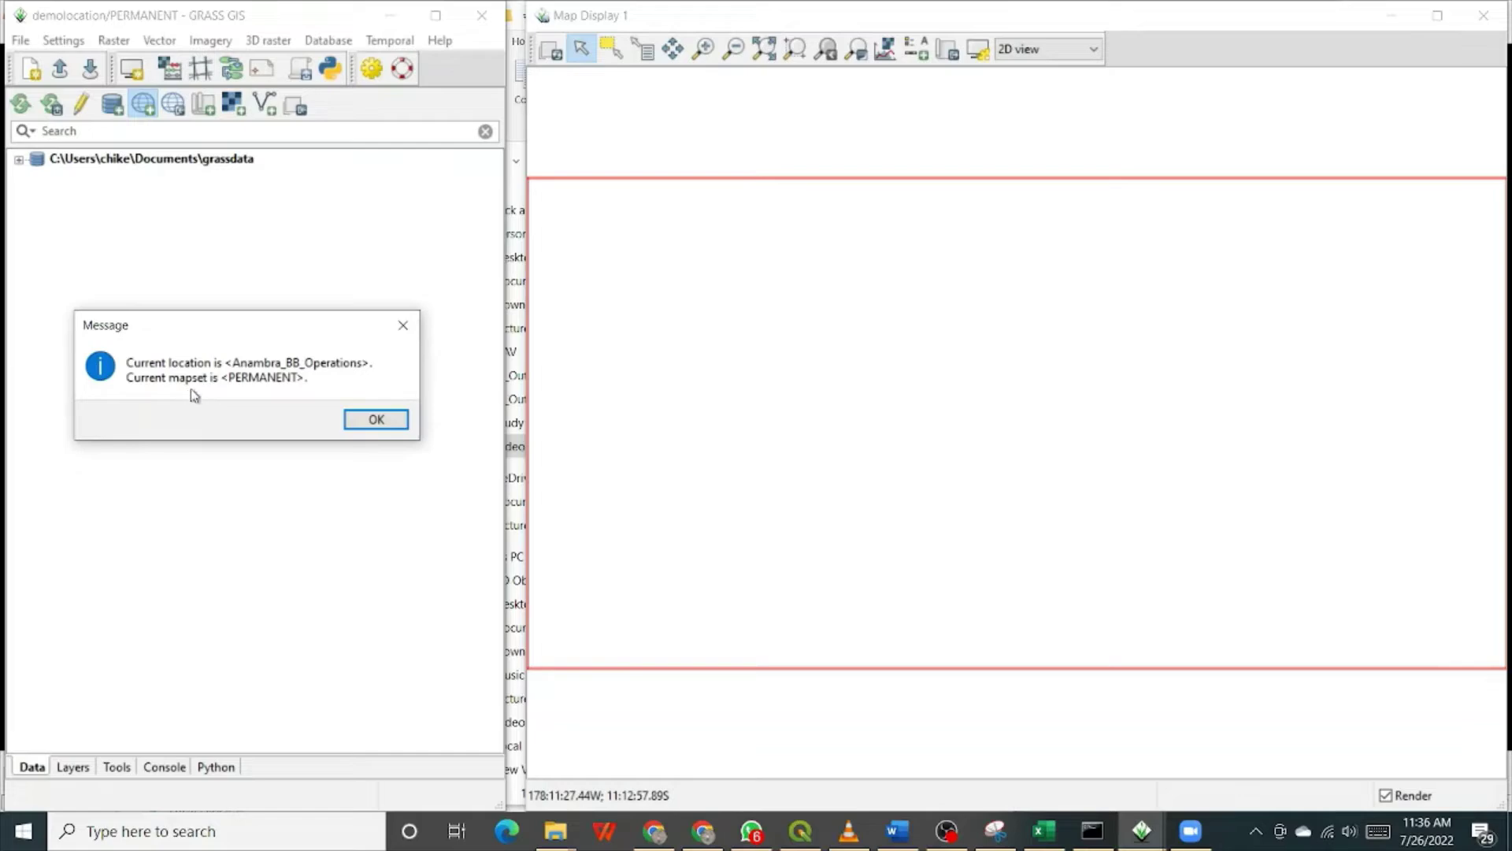
pyautogui.click(372, 421)
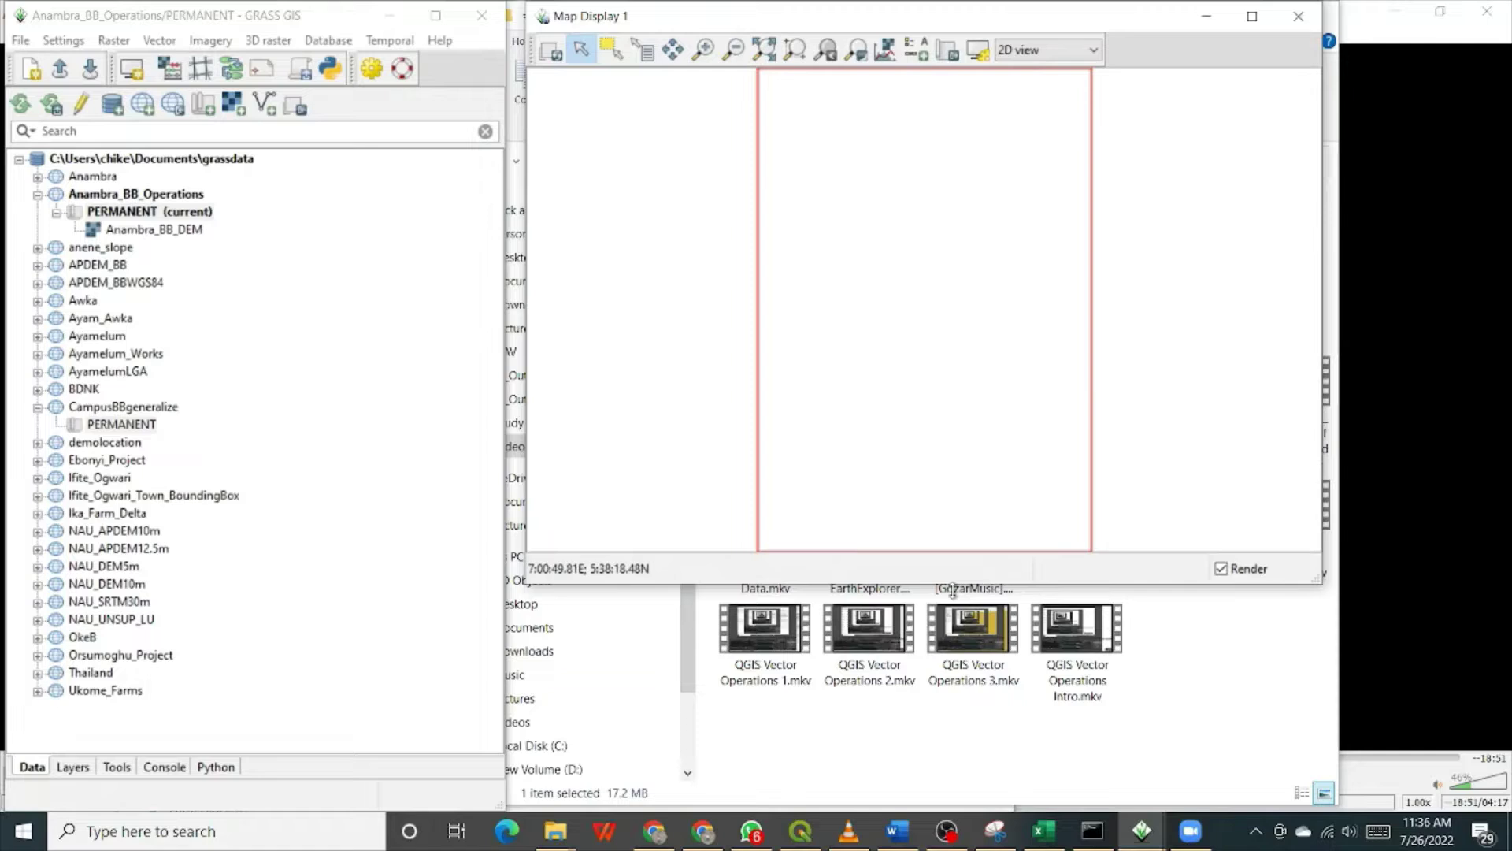
# Enlarge the map display window and display the Anambra_BB_DEM raster from the PERMANENT mapset of Anambra_BB_Operations in it.
pyautogui.moveTo(953, 589); pyautogui.dragTo(974, 810)
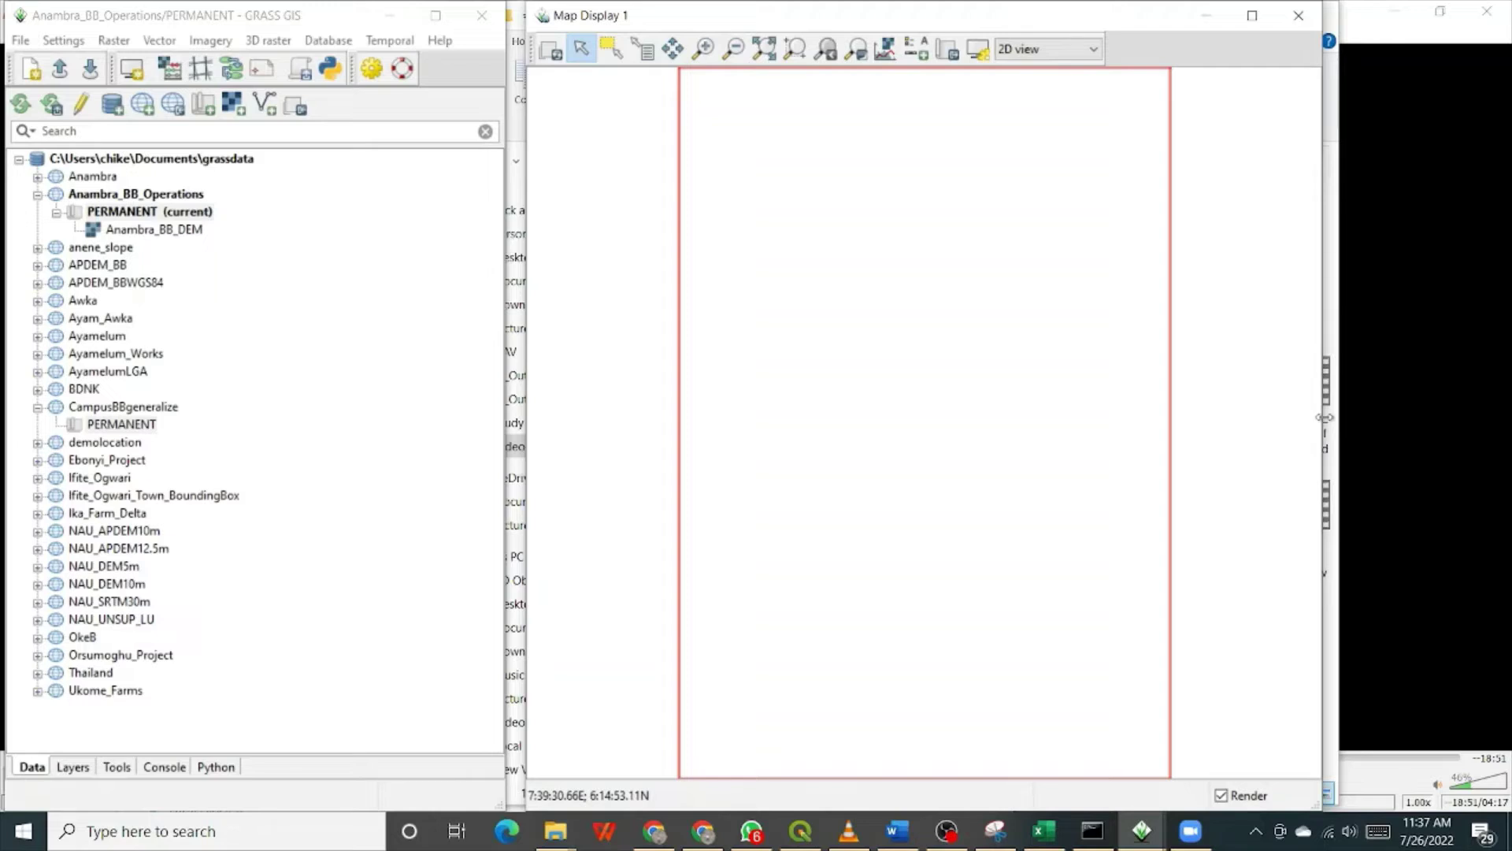
pyautogui.moveTo(1322, 430); pyautogui.dragTo(1511, 425)
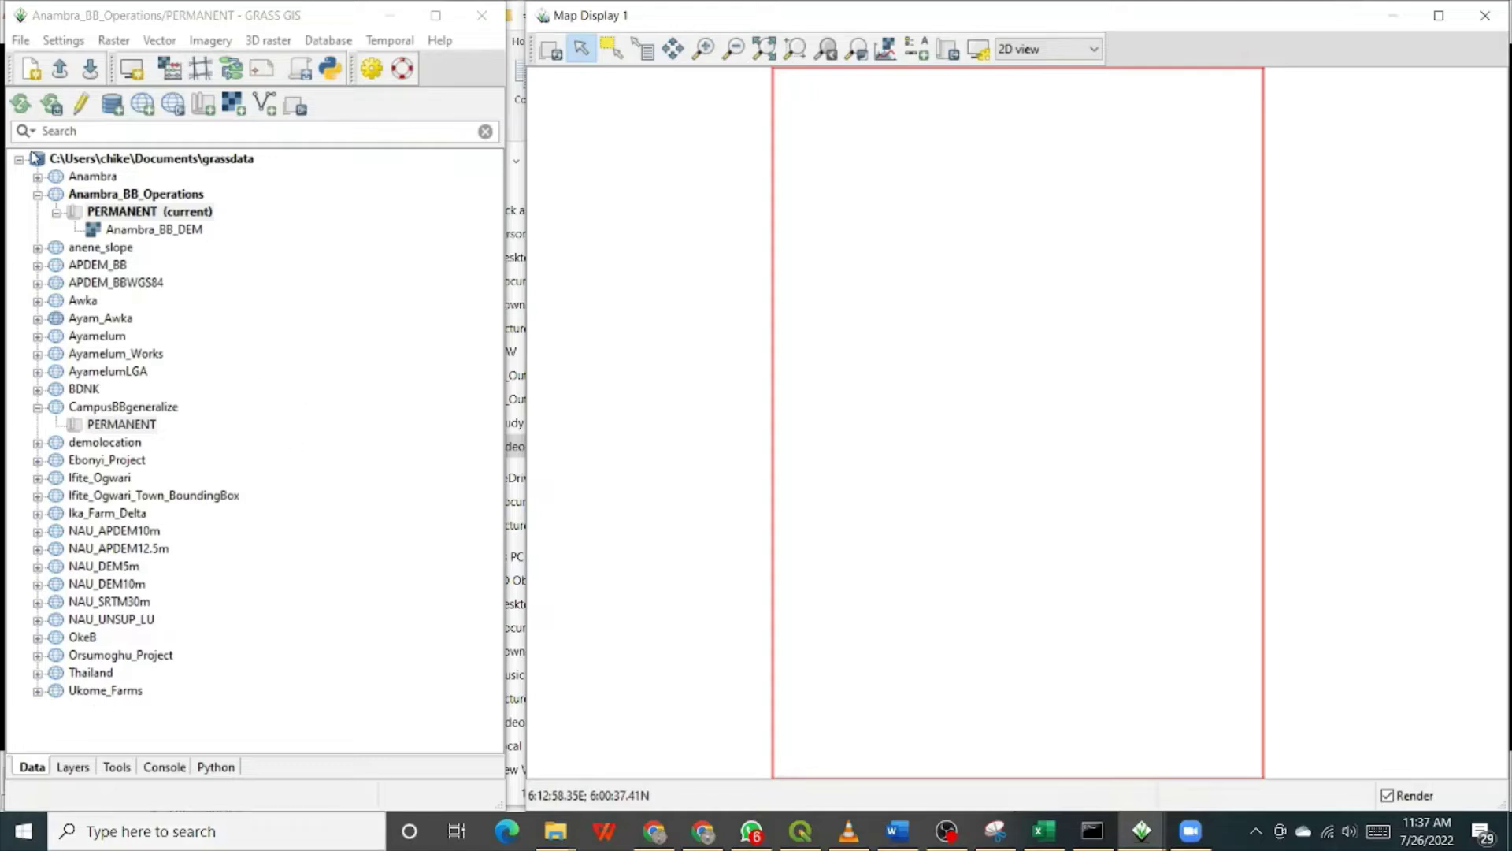
pyautogui.click(96, 200)
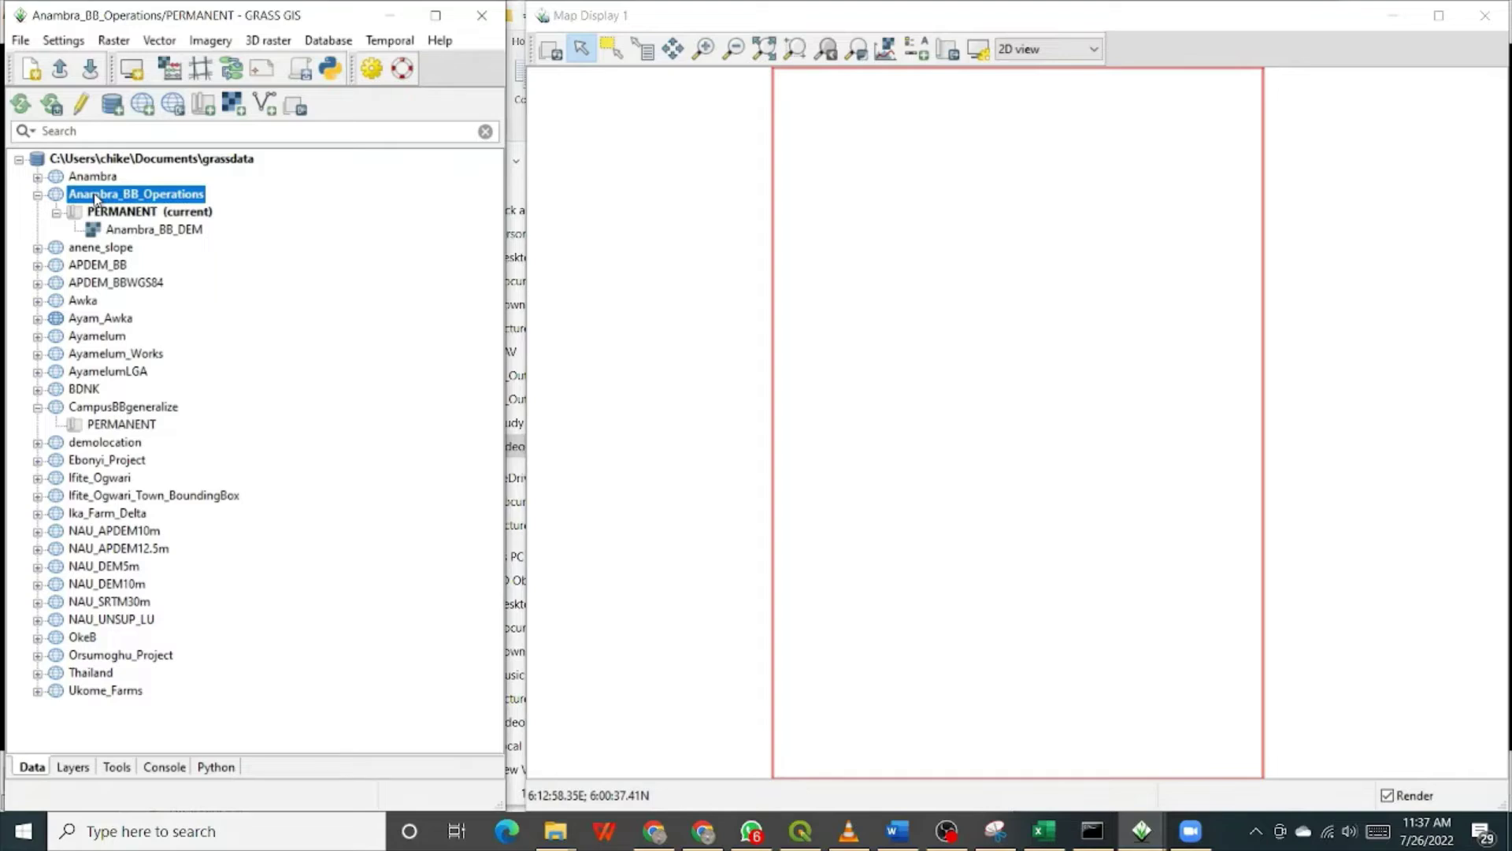
pyautogui.click(132, 214)
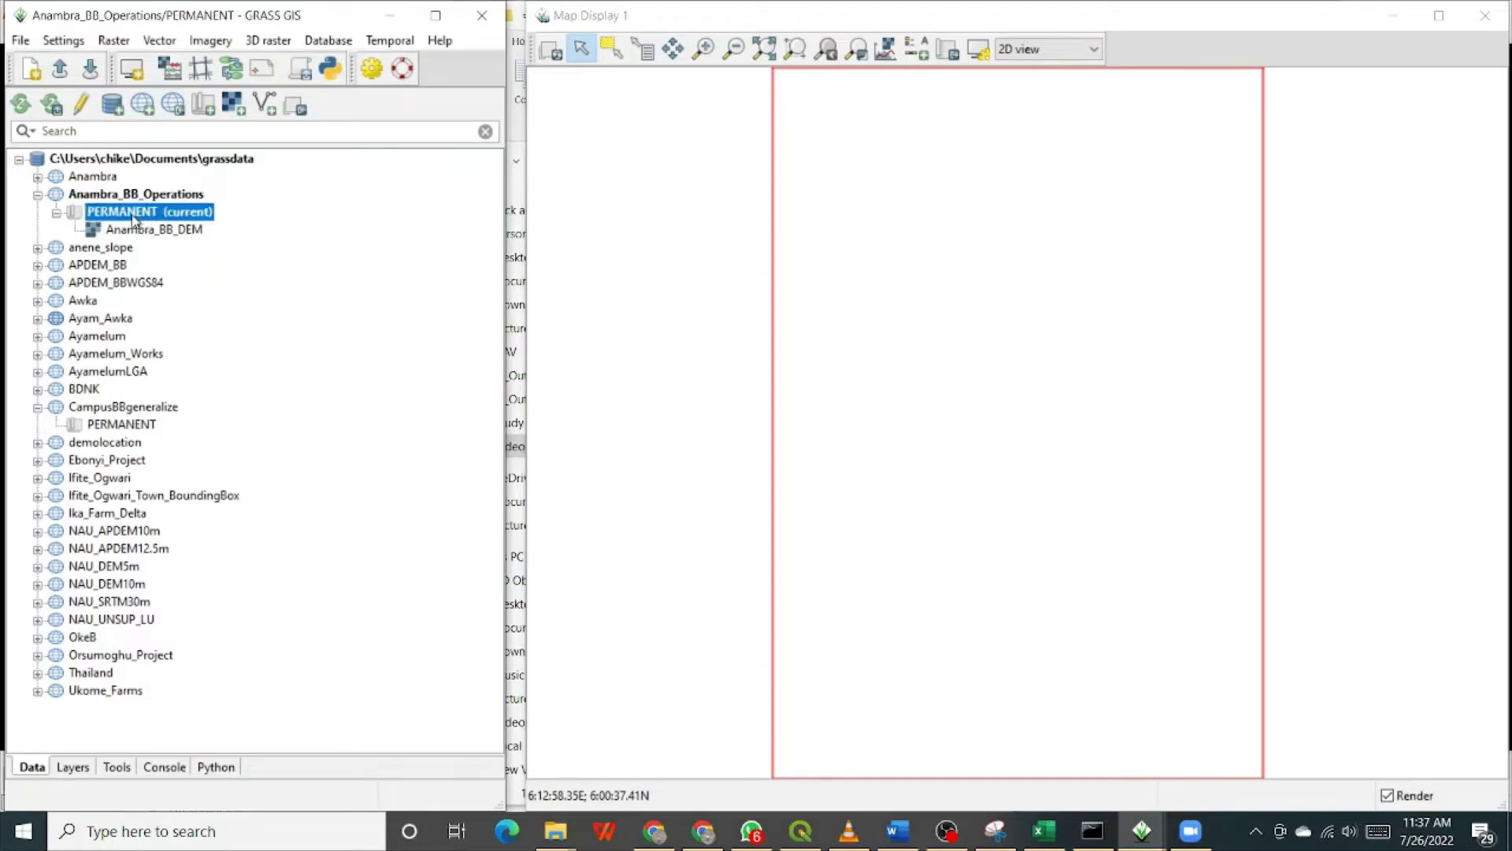
pyautogui.click(102, 198)
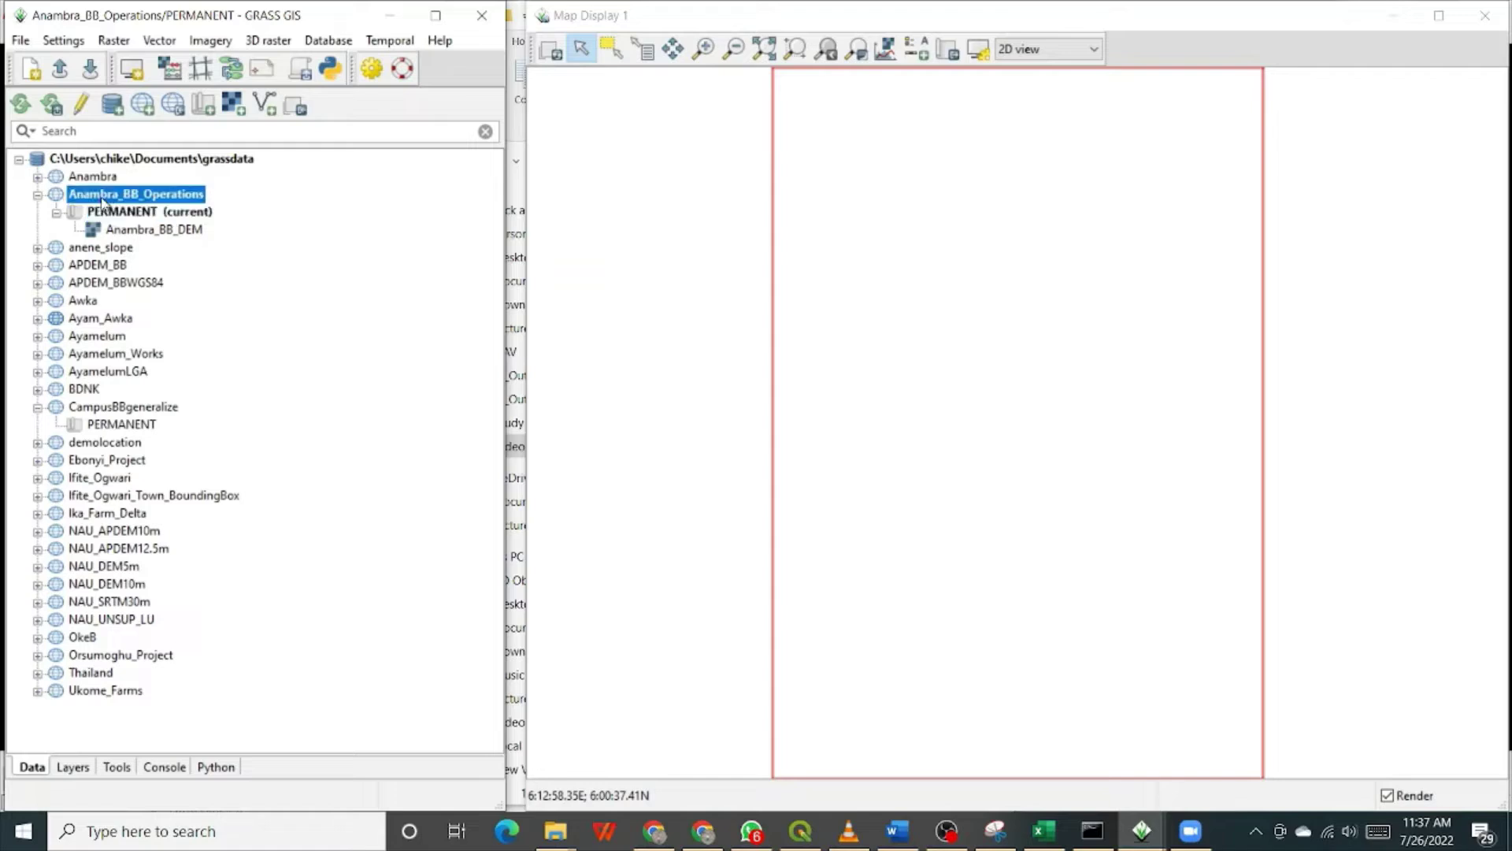
pyautogui.click(115, 214)
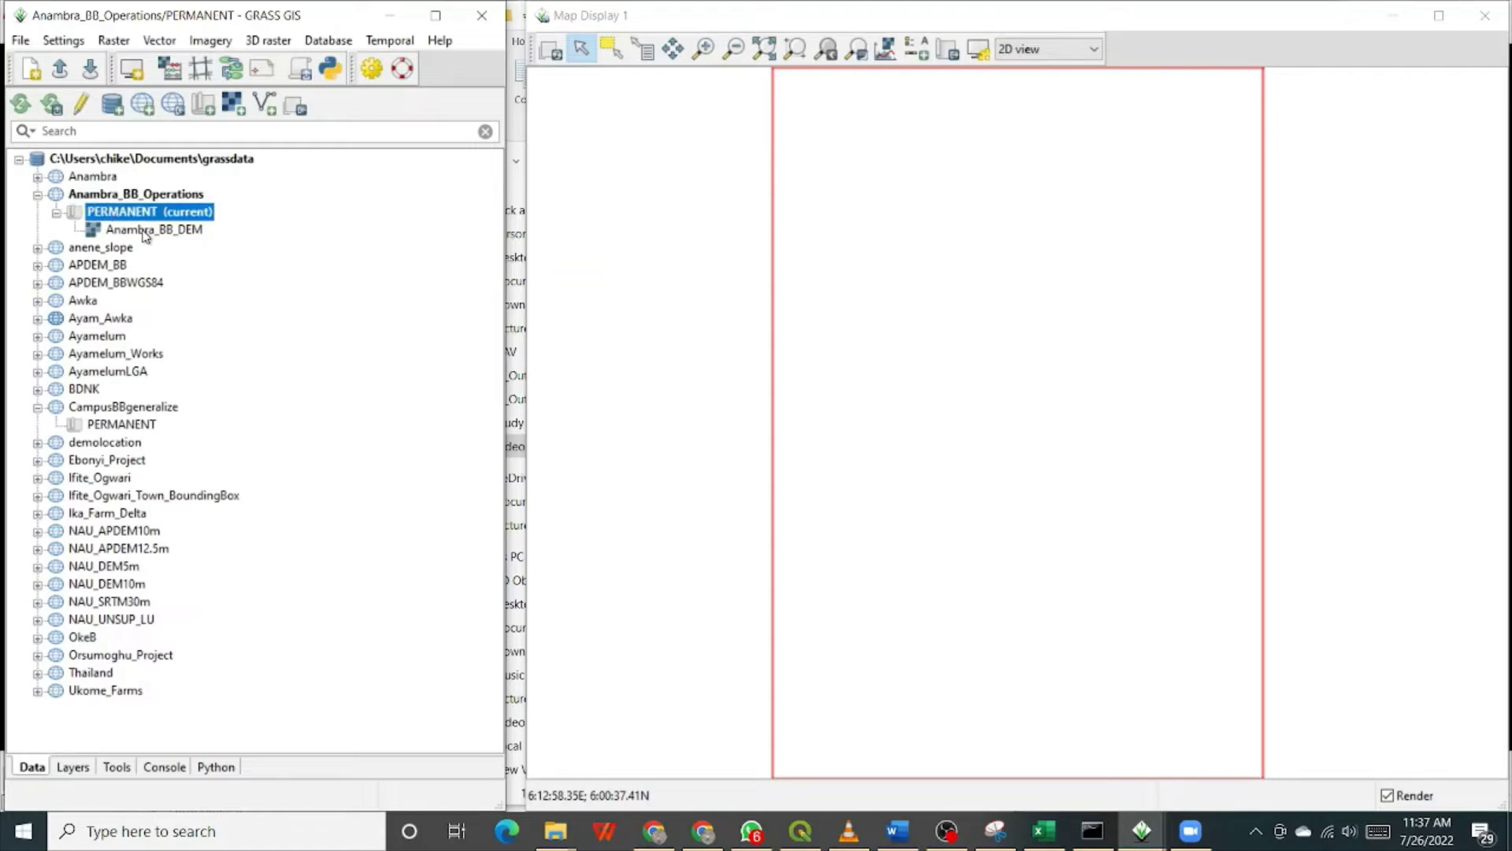
pyautogui.click(145, 235)
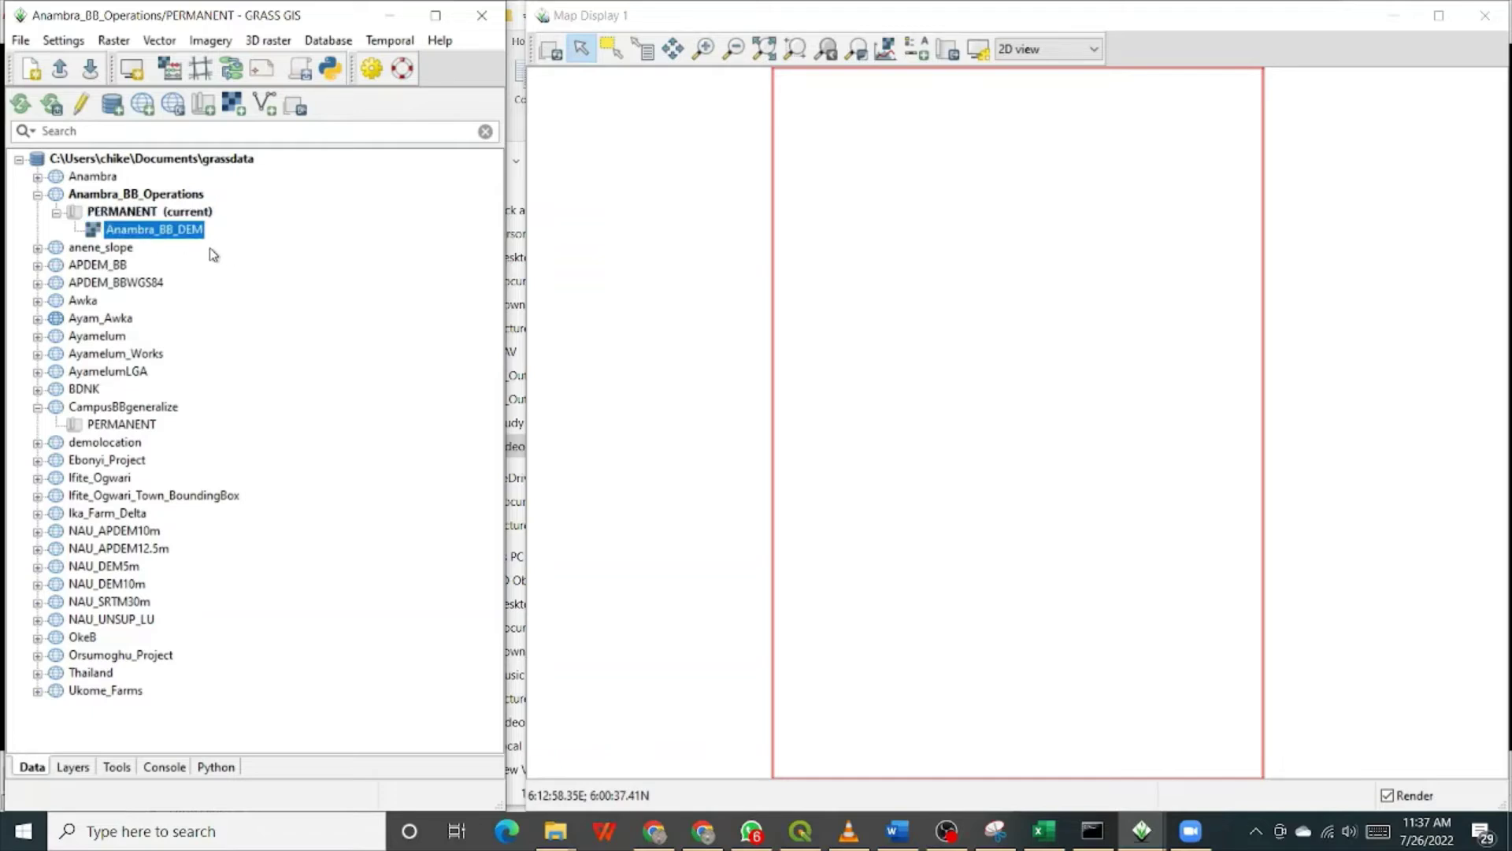
pyautogui.rightClick(161, 236)
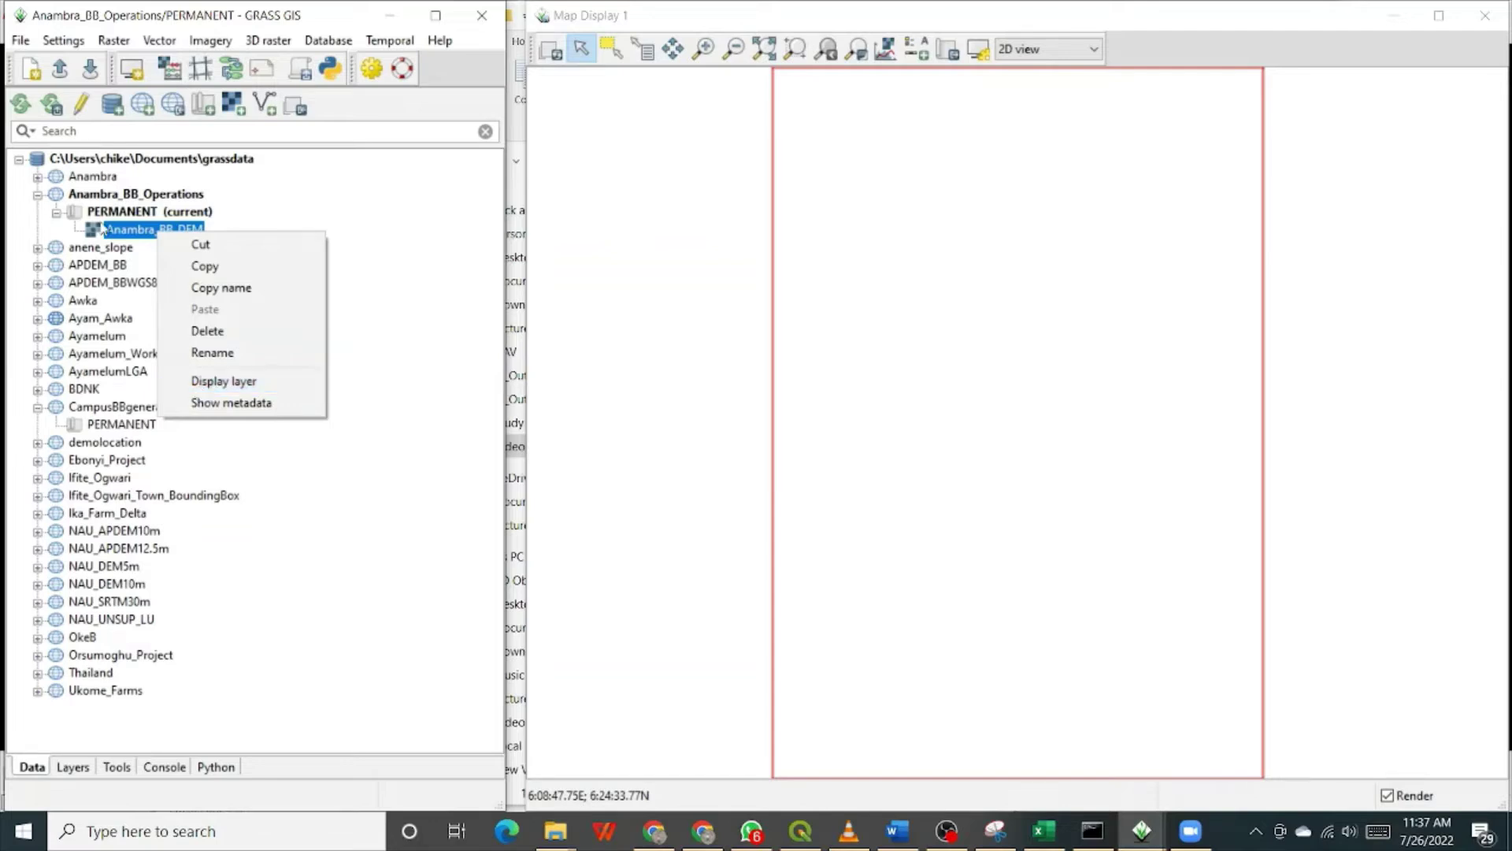
pyautogui.click(191, 383)
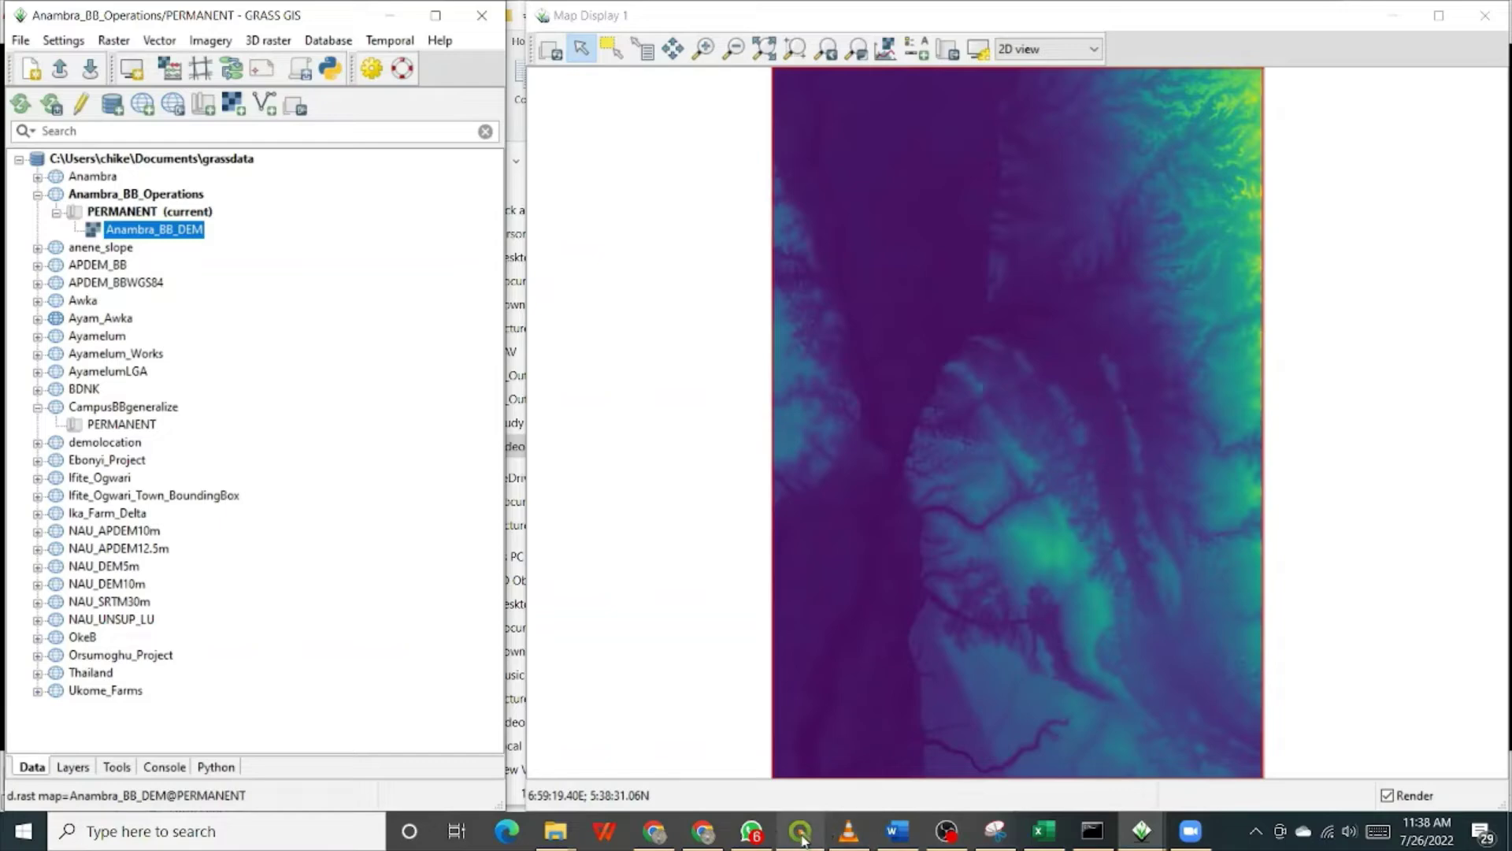
# Switch to QGIS and hide the slope_grass_trial and Profile curvature layers to expose Anambra_BB_DEM.
pyautogui.moveTo(800, 833)
pyautogui.moveTo(751, 832)
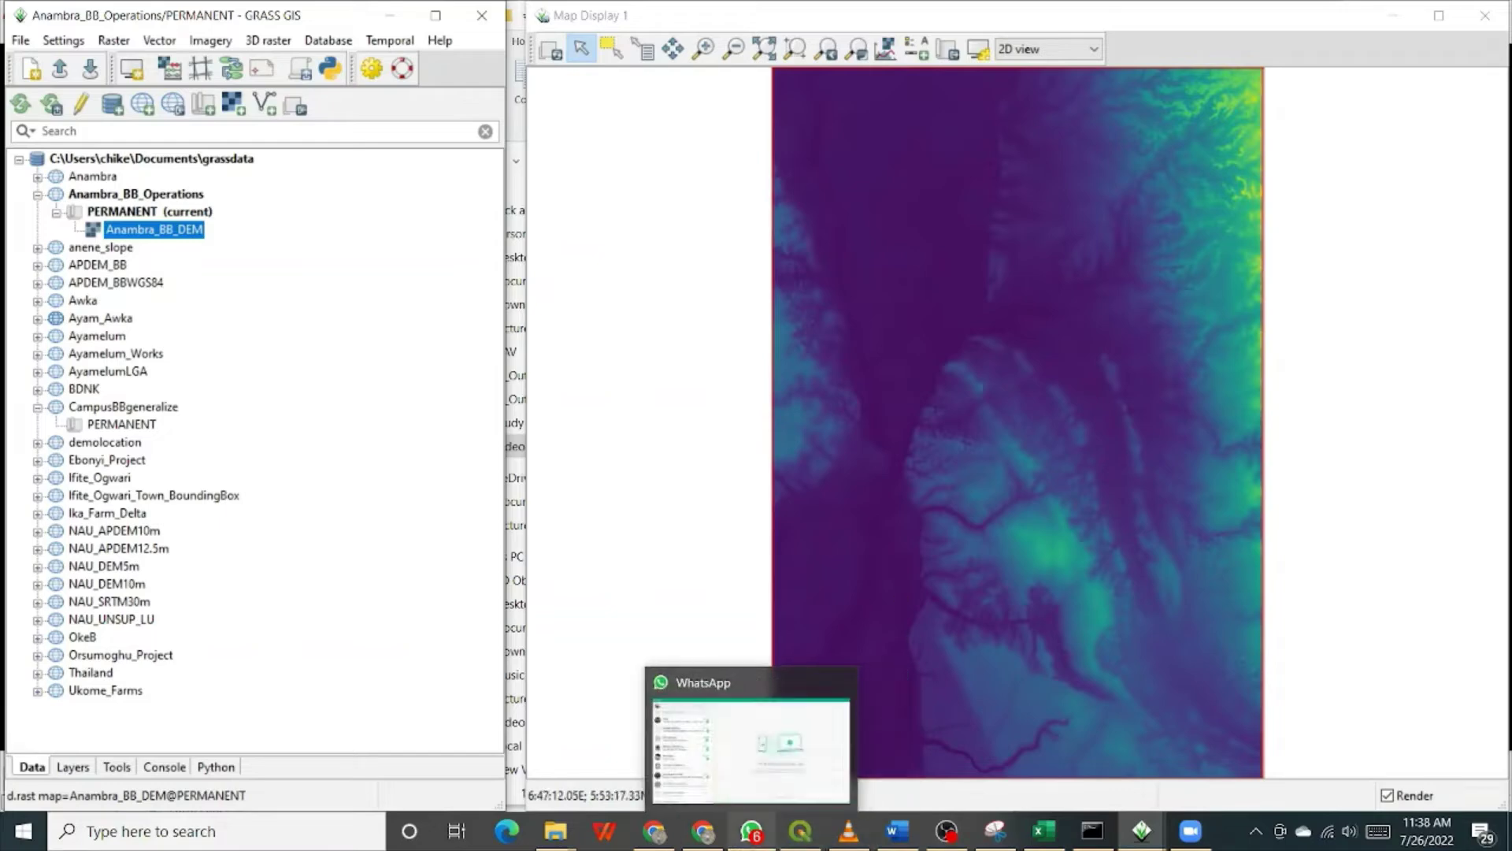
pyautogui.click(802, 835)
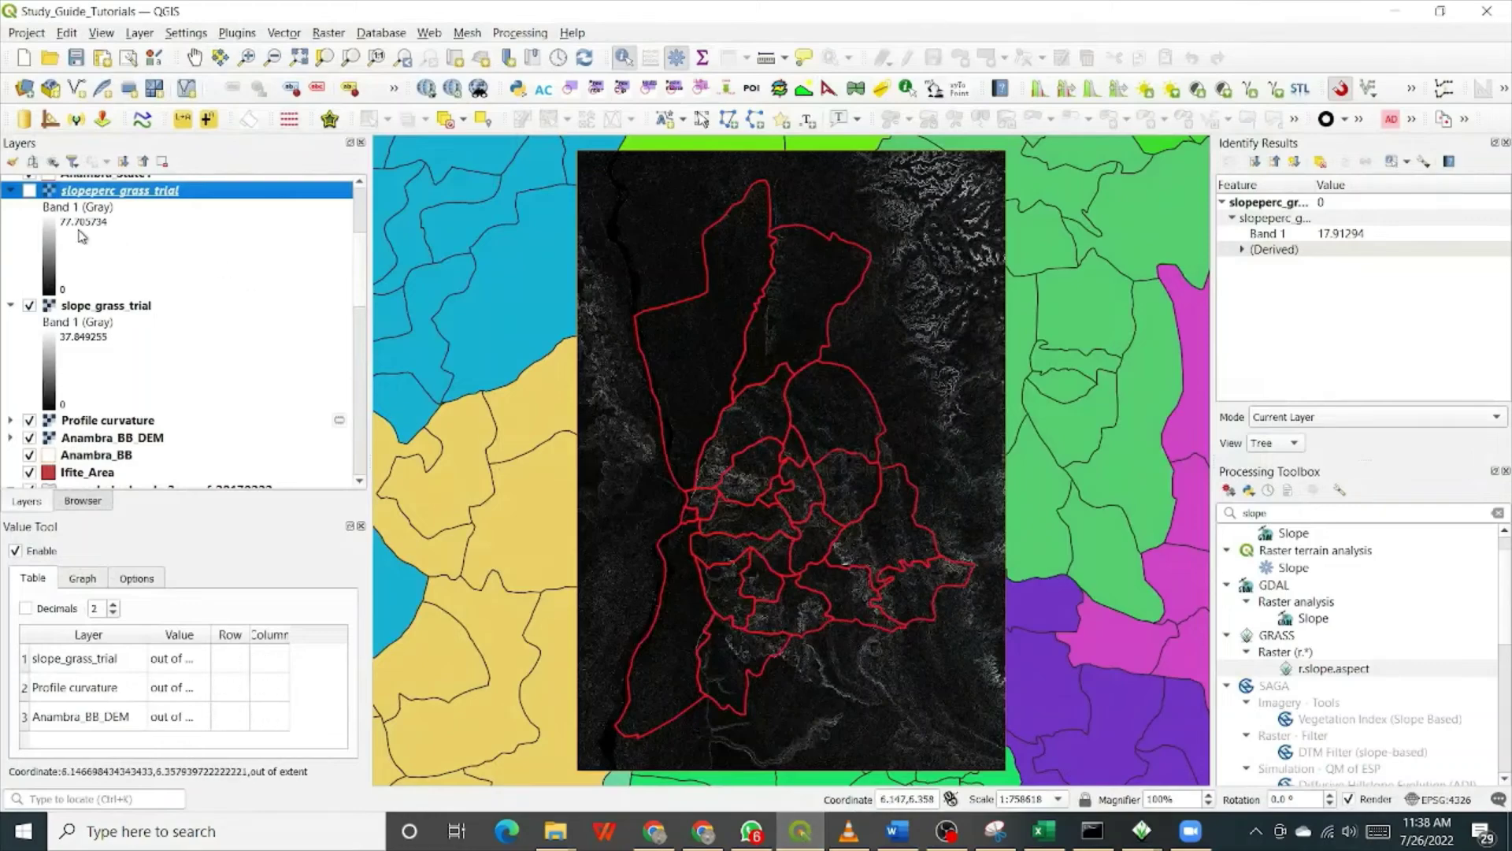
pyautogui.click(31, 307)
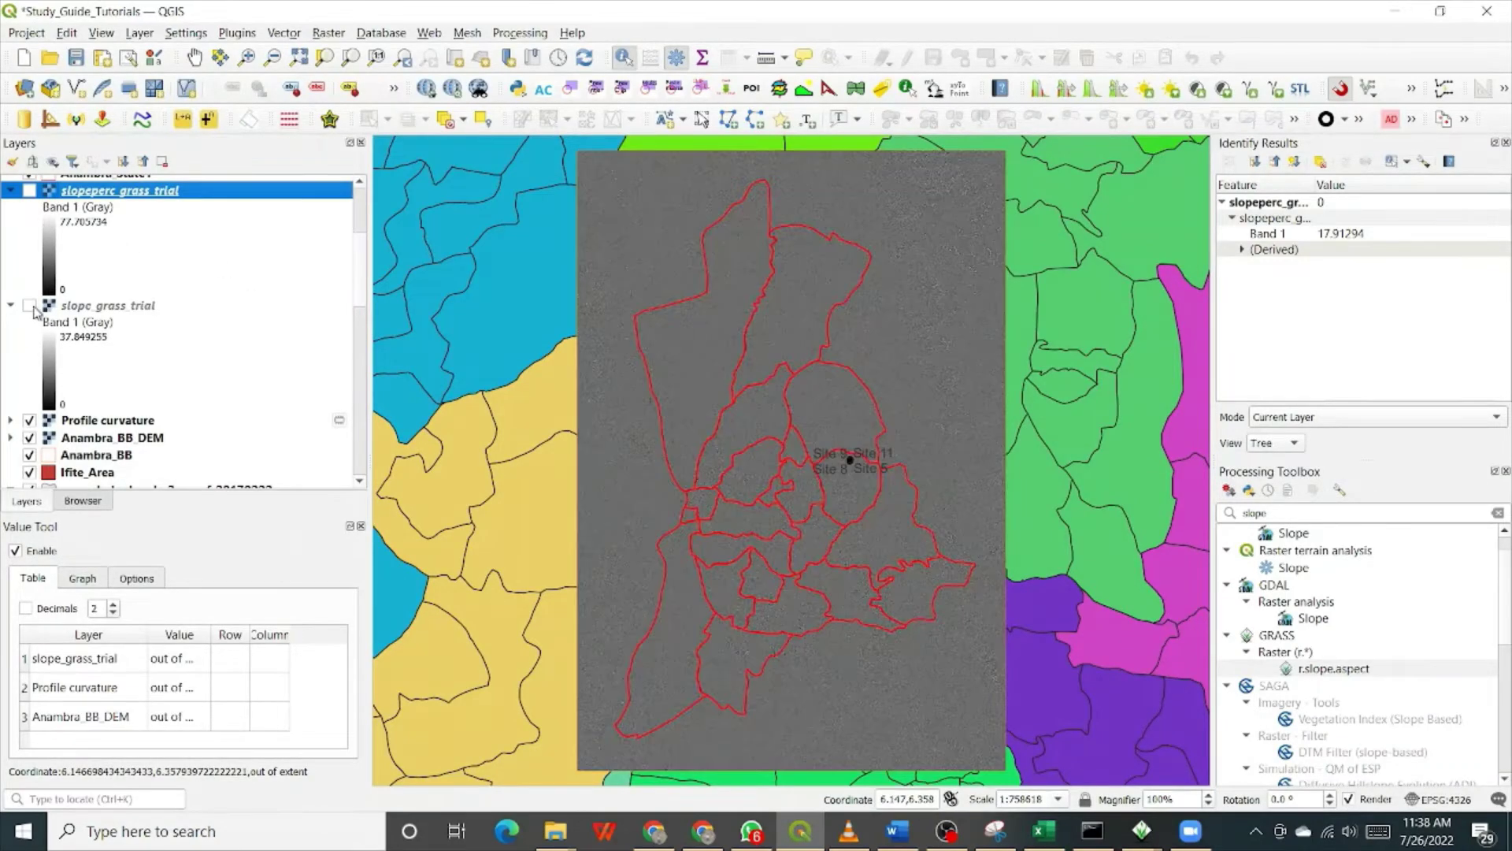
pyautogui.click(30, 421)
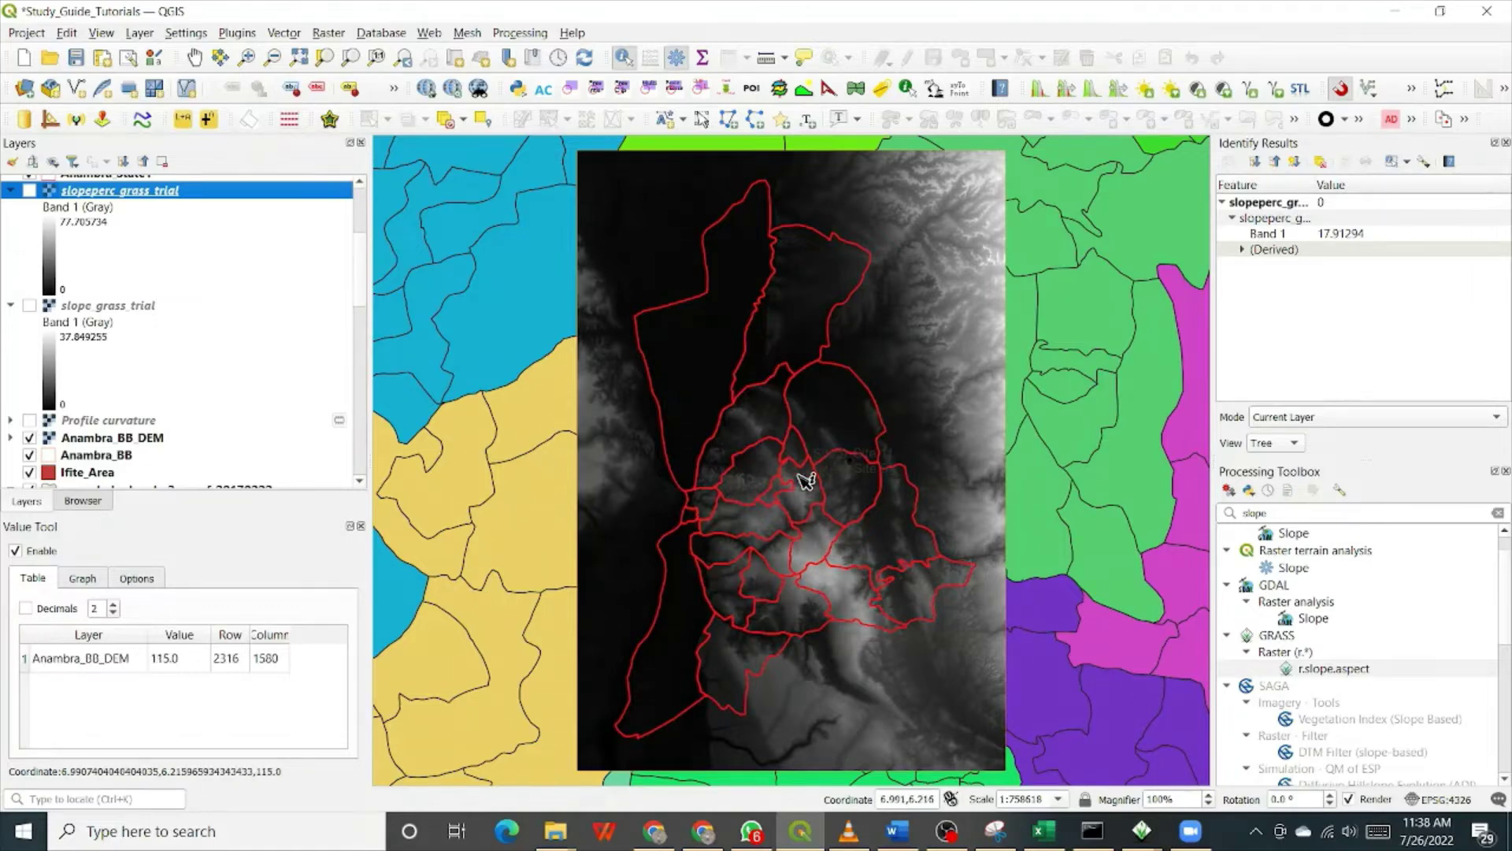
# Shrink the QGIS window to compare its DEM side by side with the GRASS map display, and minimize it.
pyautogui.click(1440, 13)
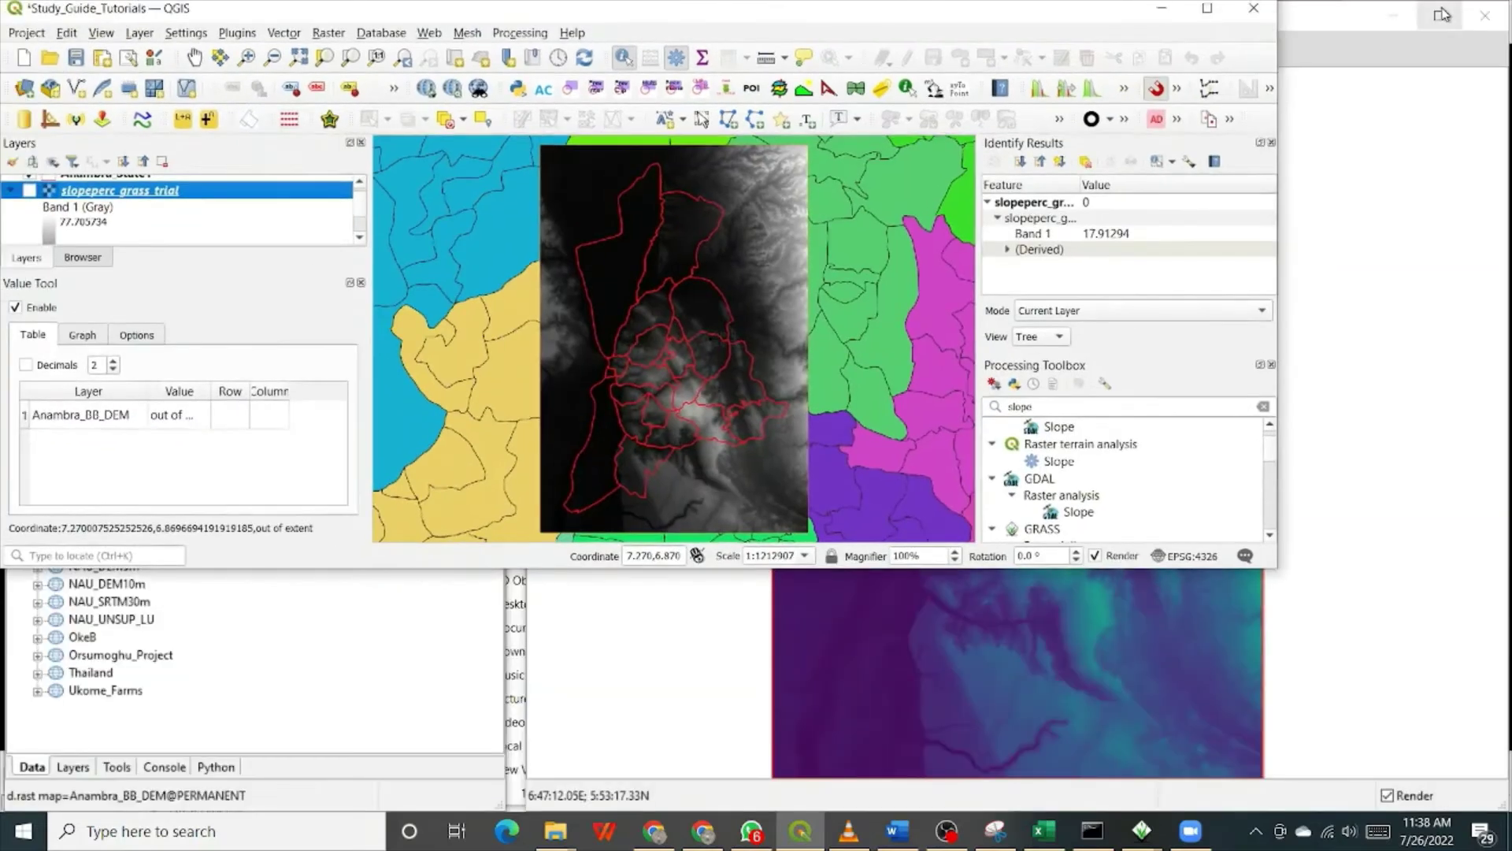
pyautogui.doubleClick(610, 574)
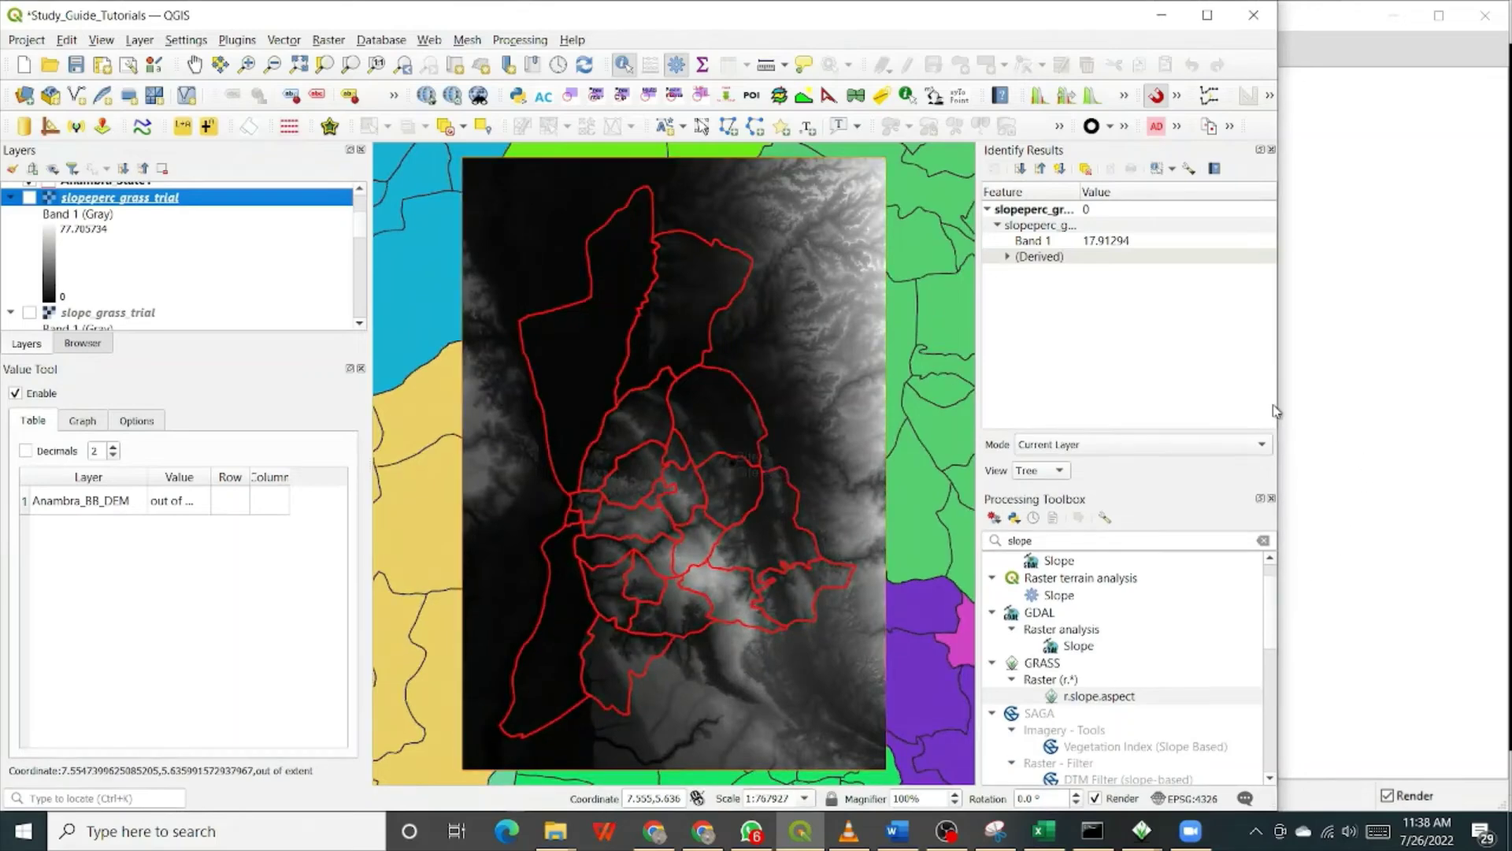
pyautogui.moveTo(1284, 399); pyautogui.dragTo(762, 413)
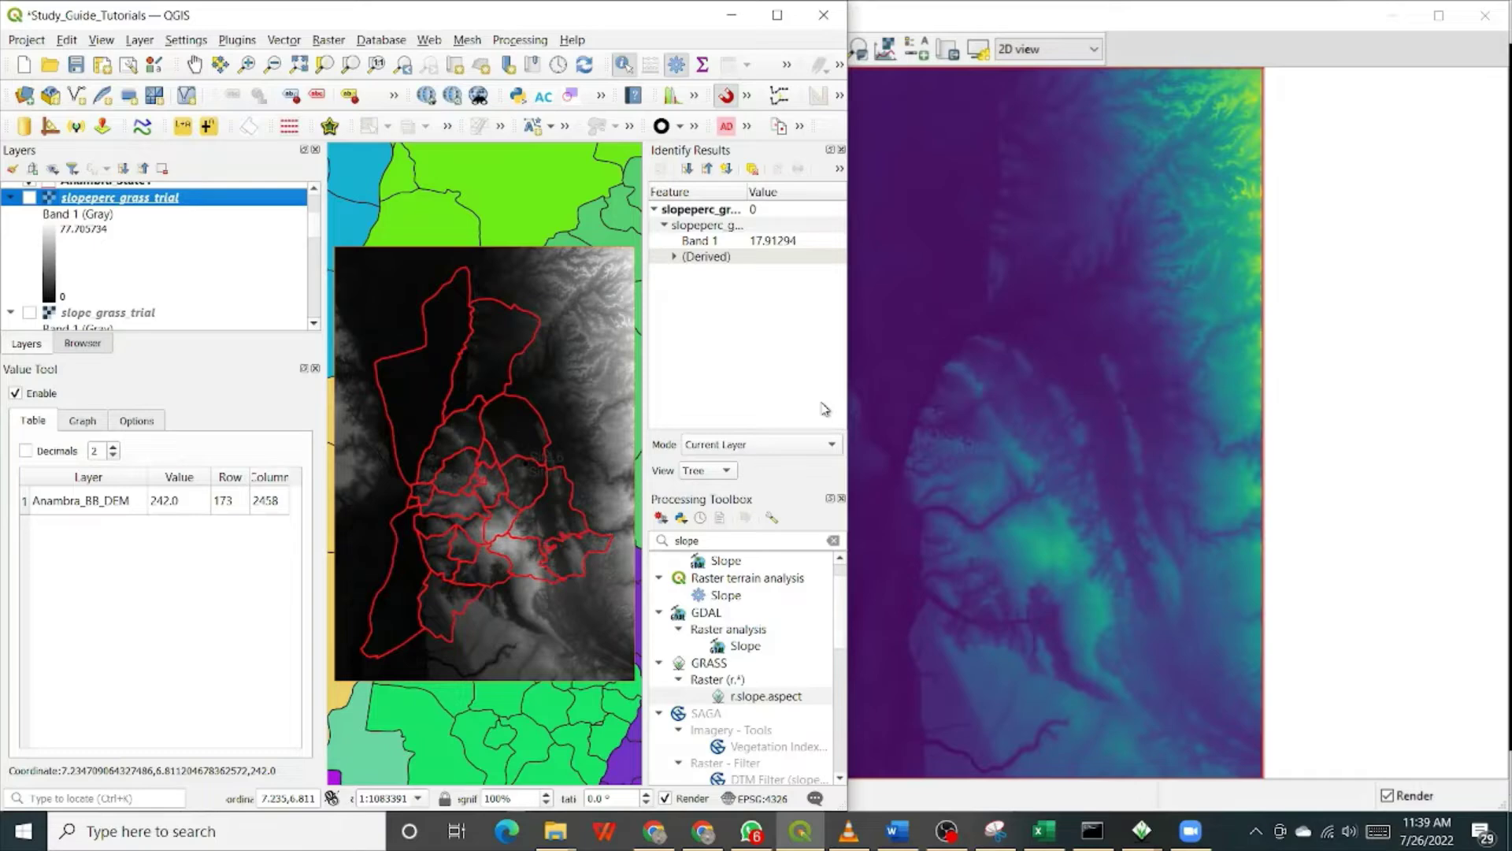
pyautogui.click(728, 24)
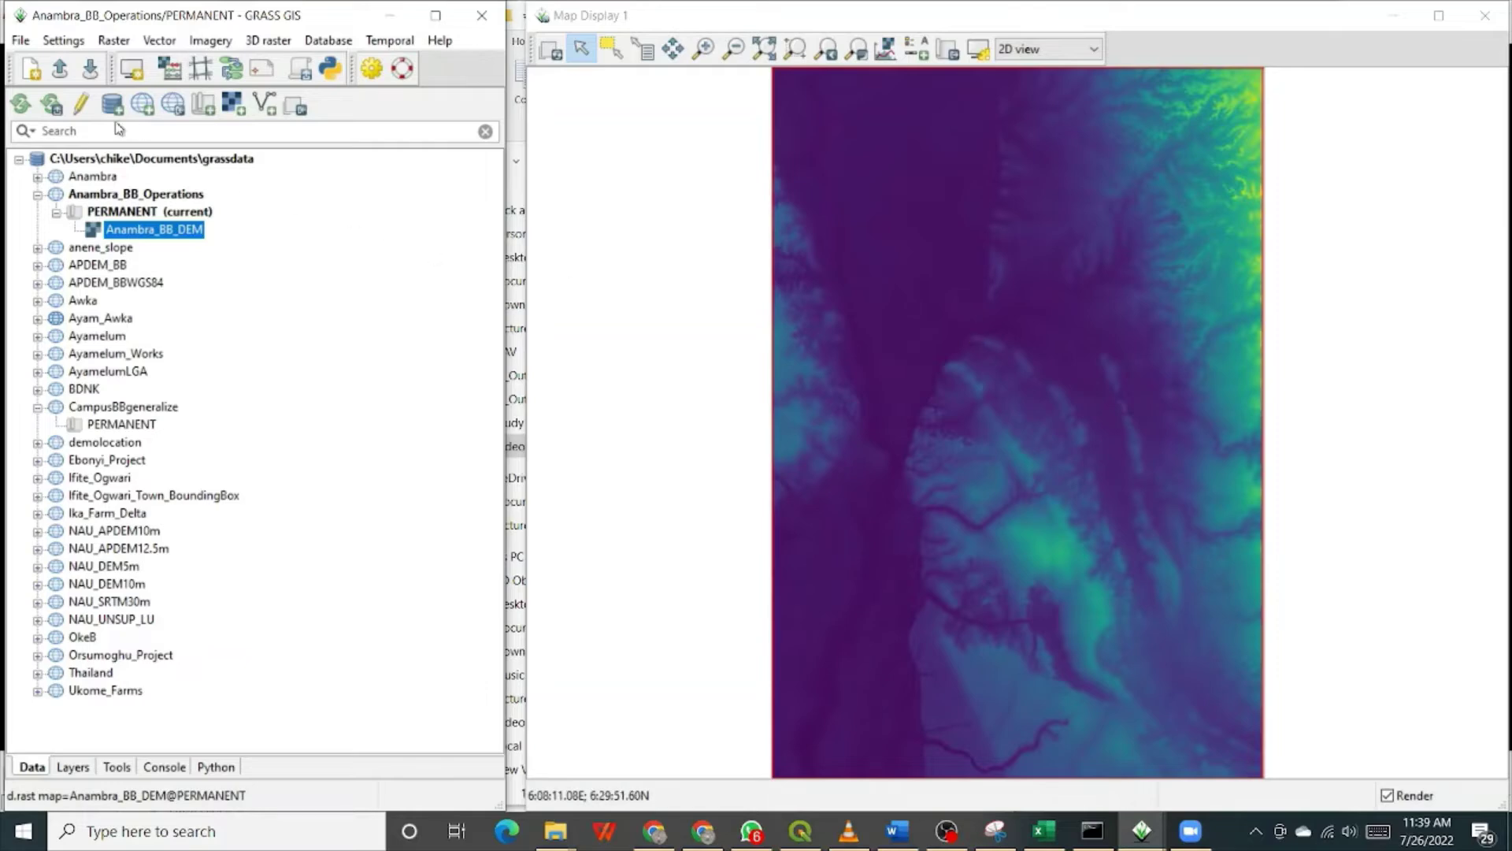
# Start the slope and aspect analysis (r.slope.aspect) with Anambra_BB_DEM from the PERMANENT mapset as the input elevation raster.
pyautogui.click(126, 44)
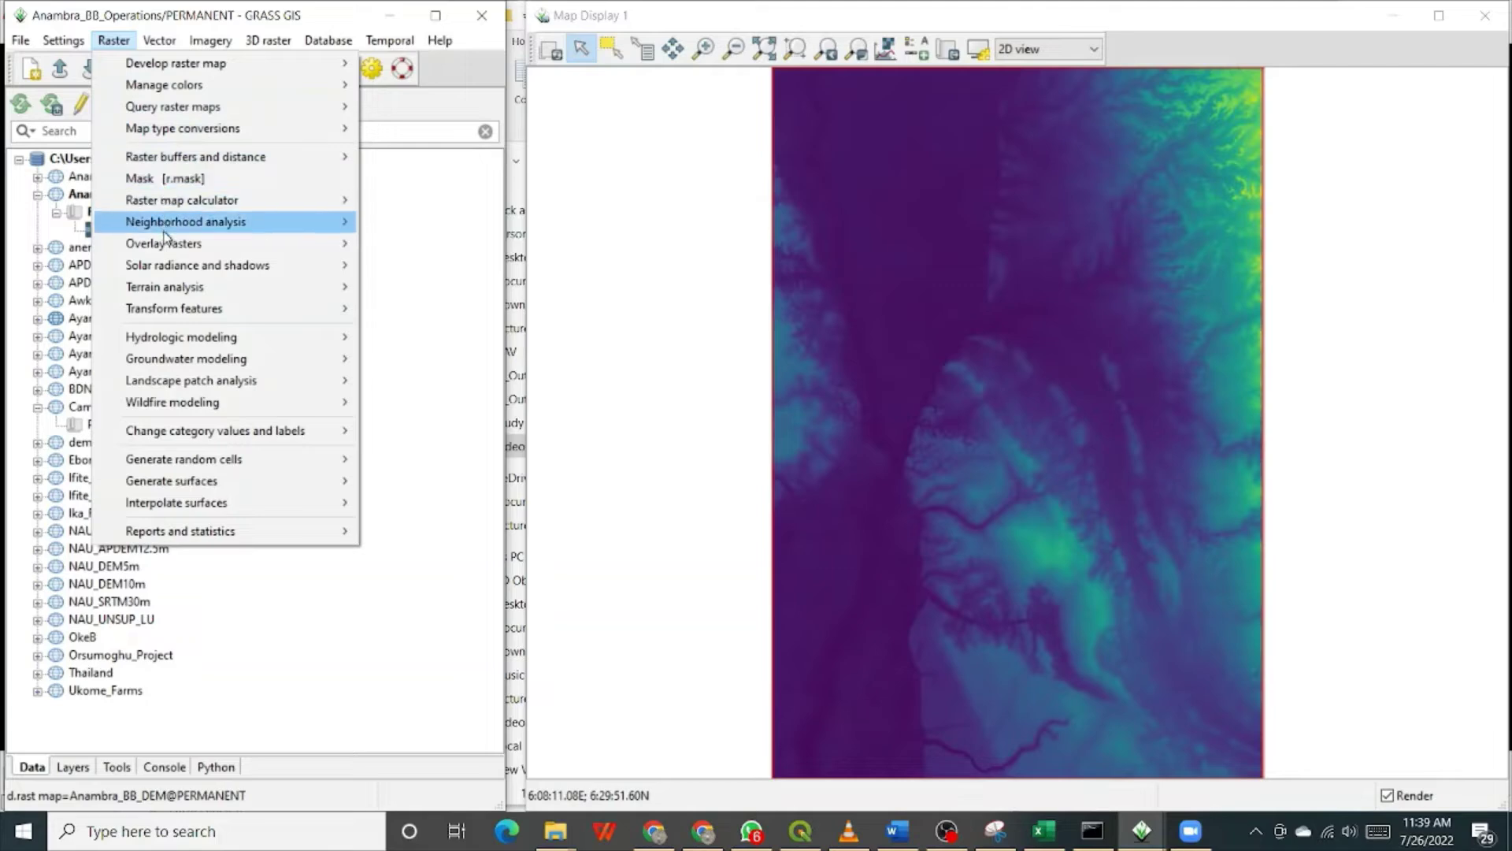
pyautogui.moveTo(167, 294)
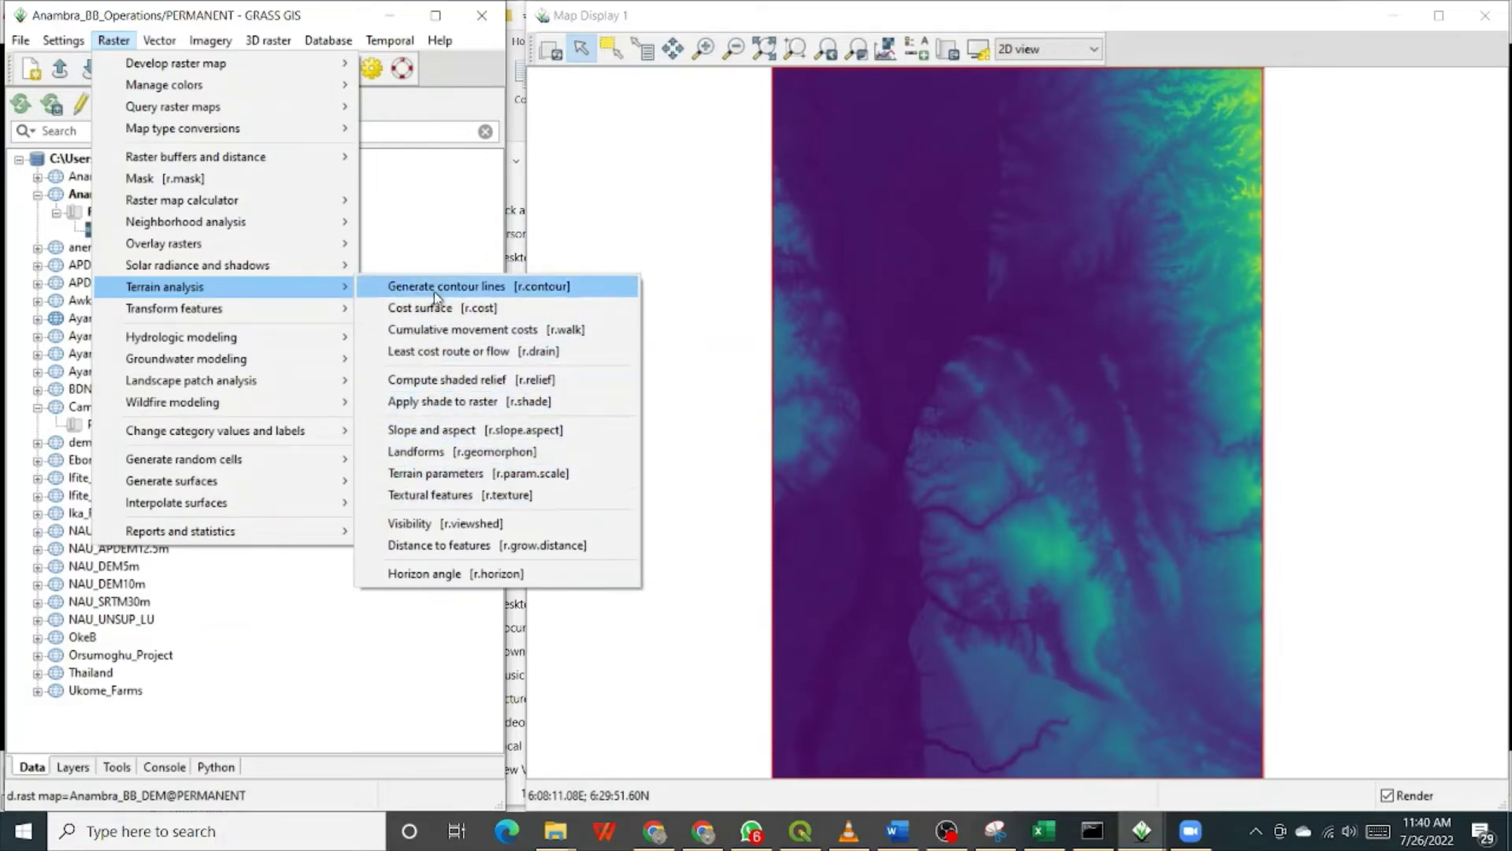
pyautogui.click(493, 436)
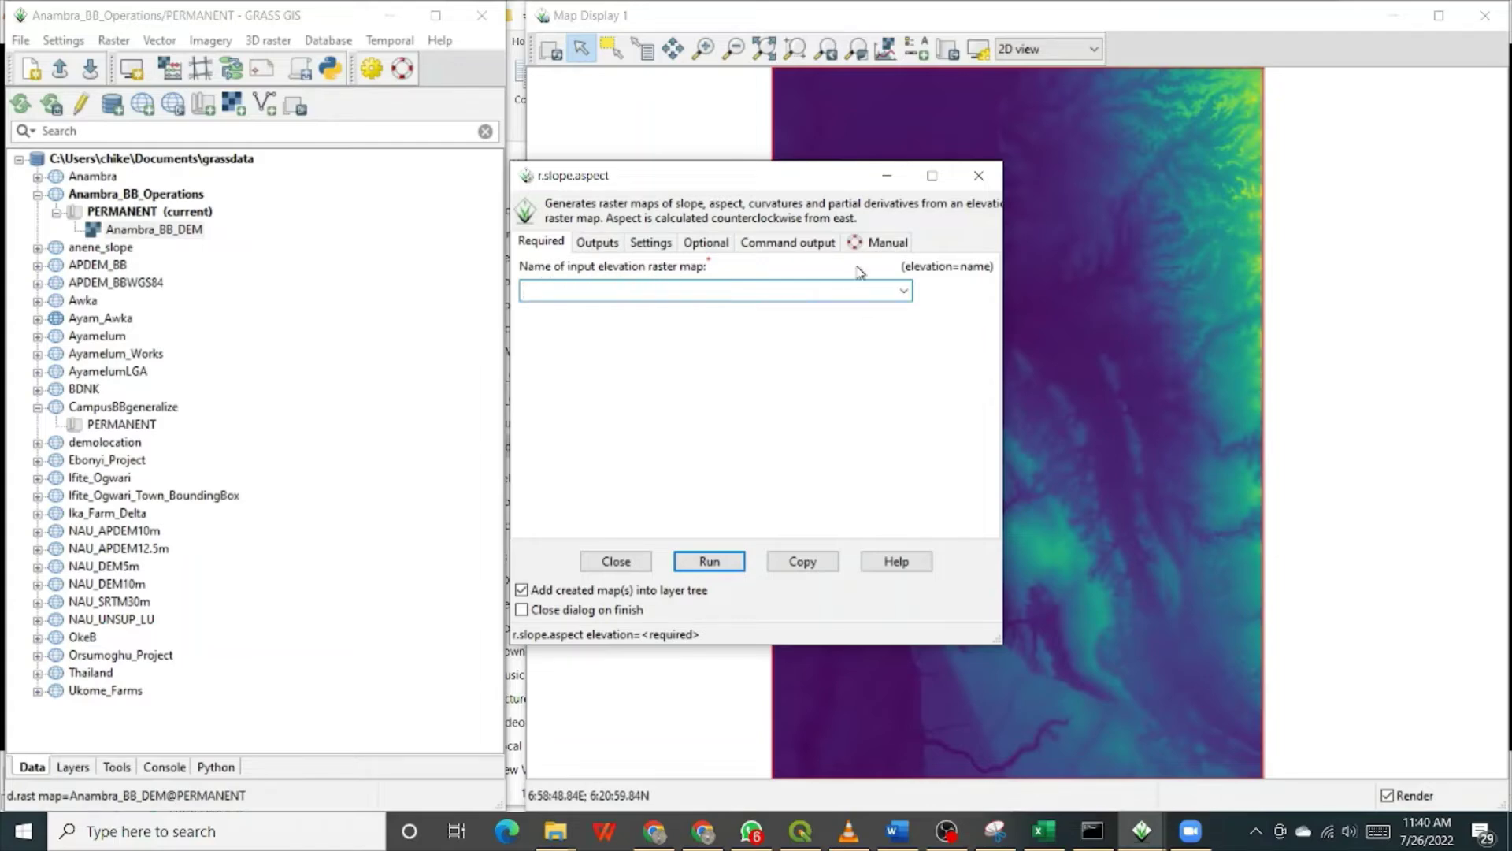
pyautogui.click(904, 293)
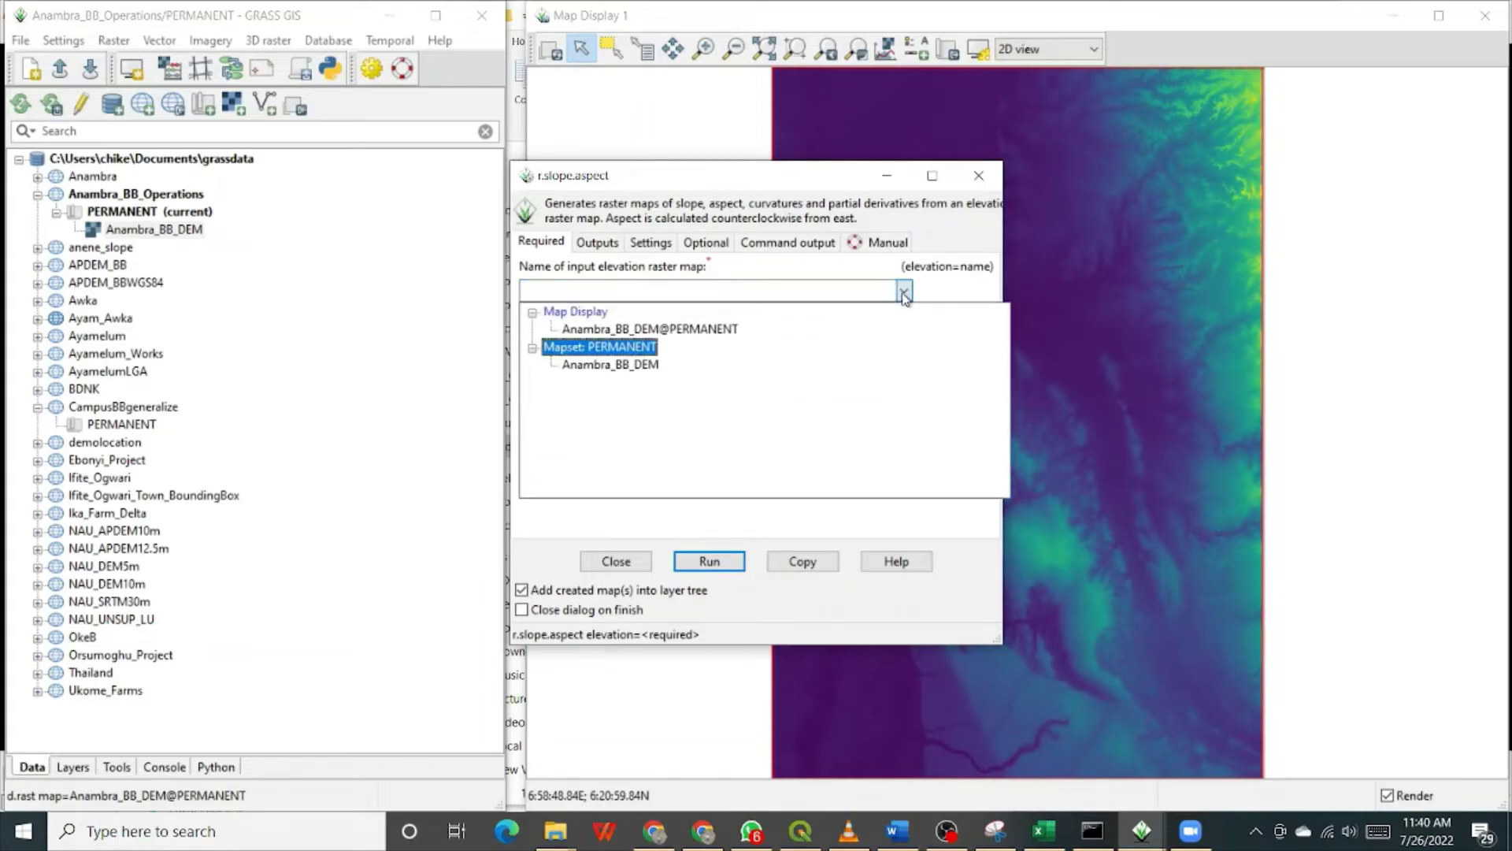
pyautogui.click(648, 365)
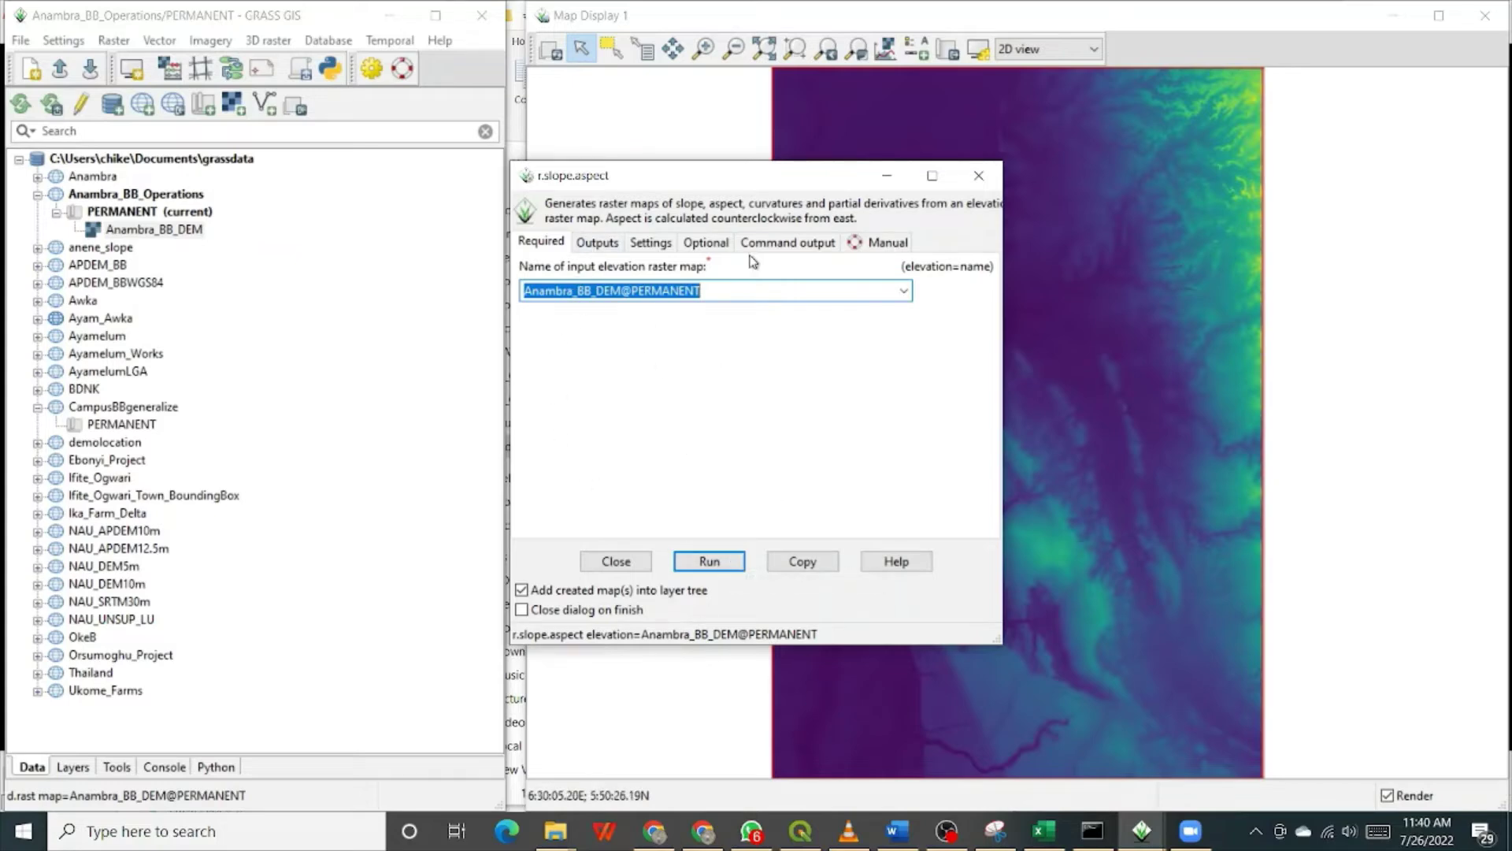
pyautogui.click(531, 238)
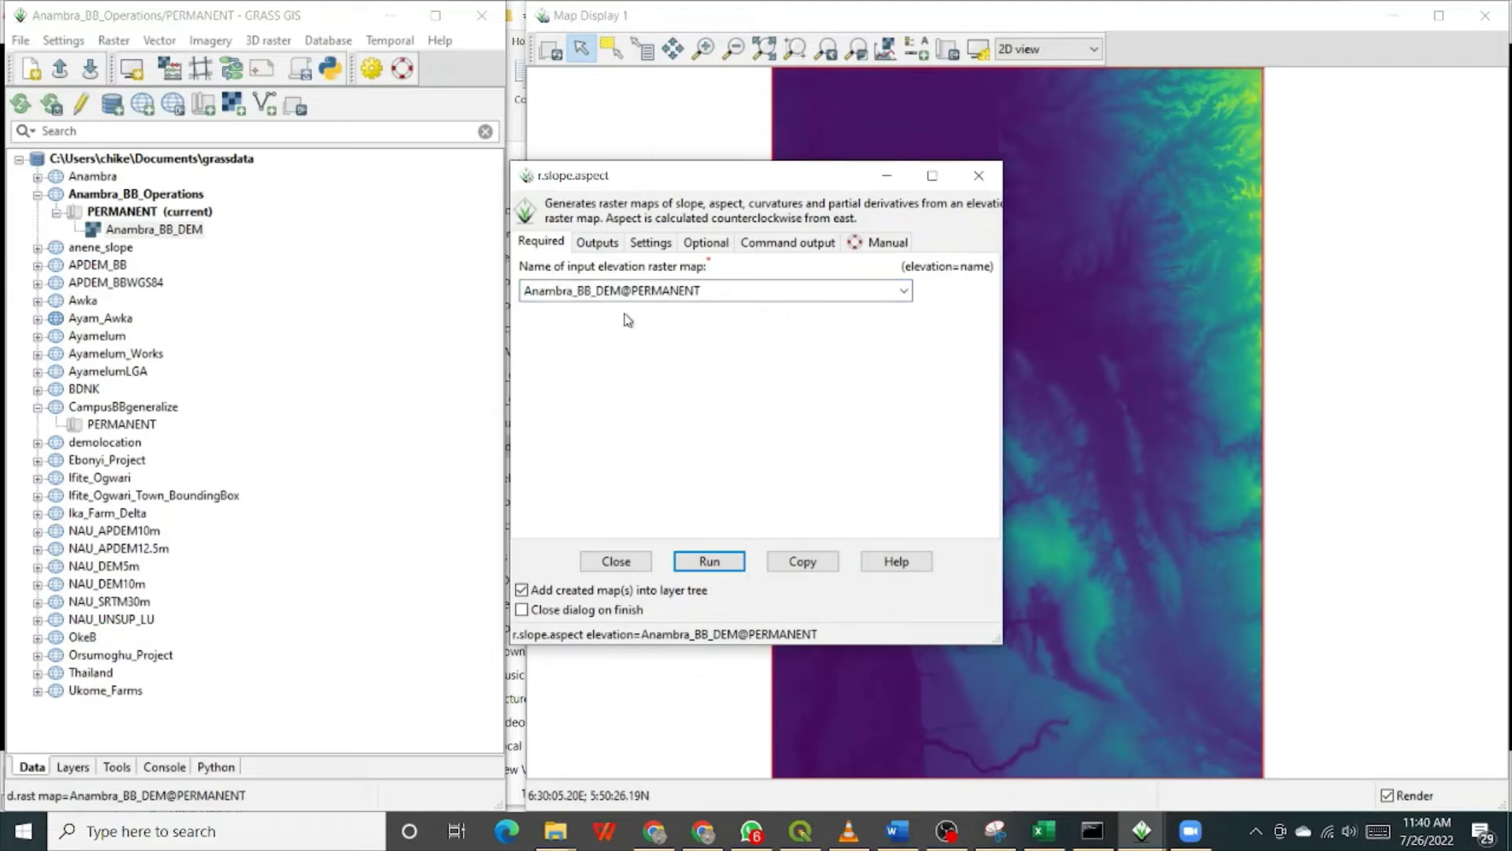
# Name the output slope raster map Anambra_BB_Slope.
pyautogui.click(595, 242)
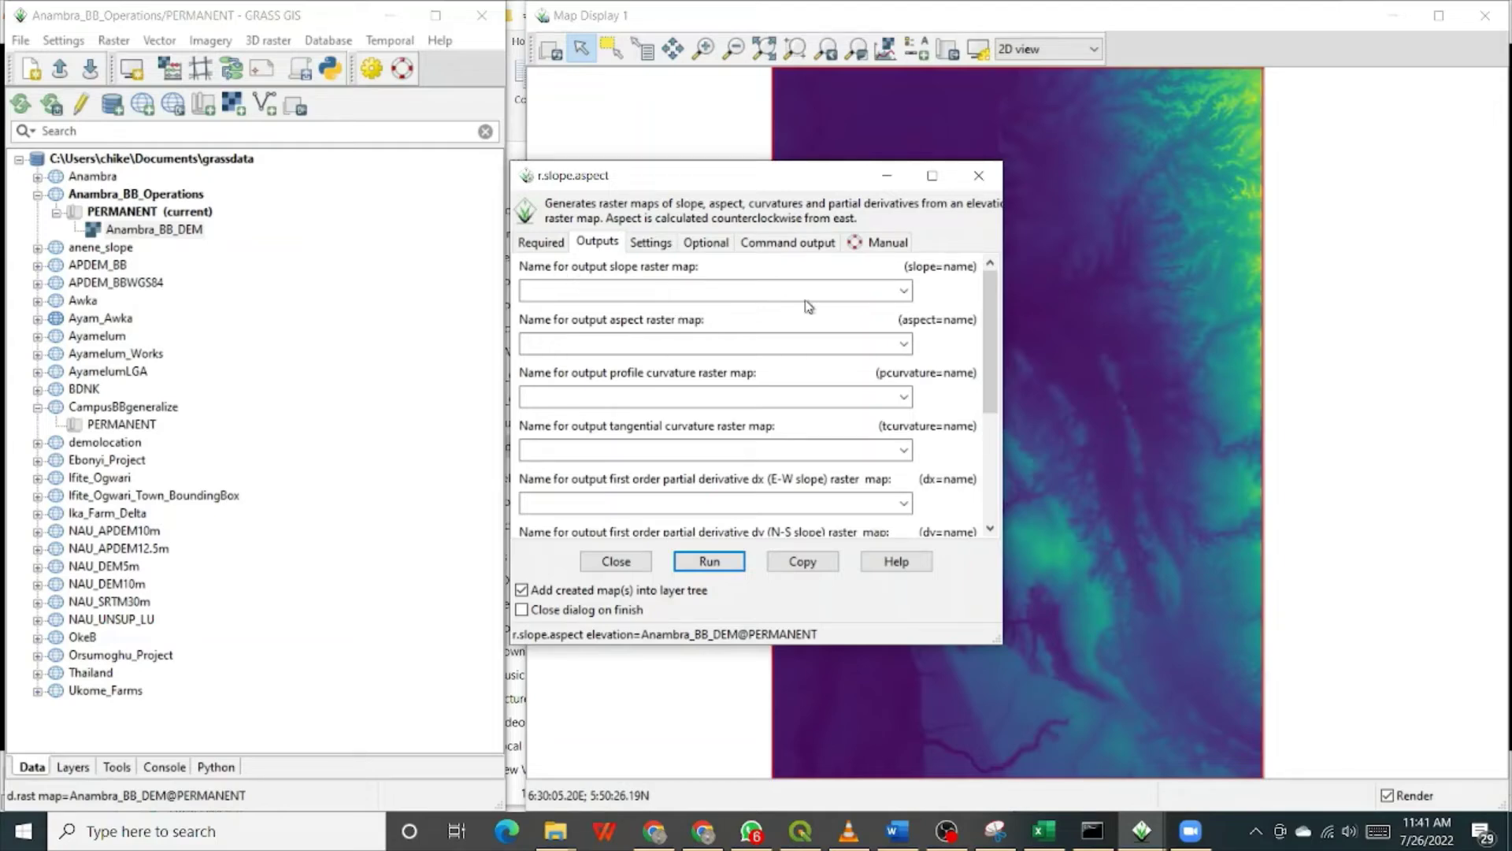
pyautogui.click(904, 290)
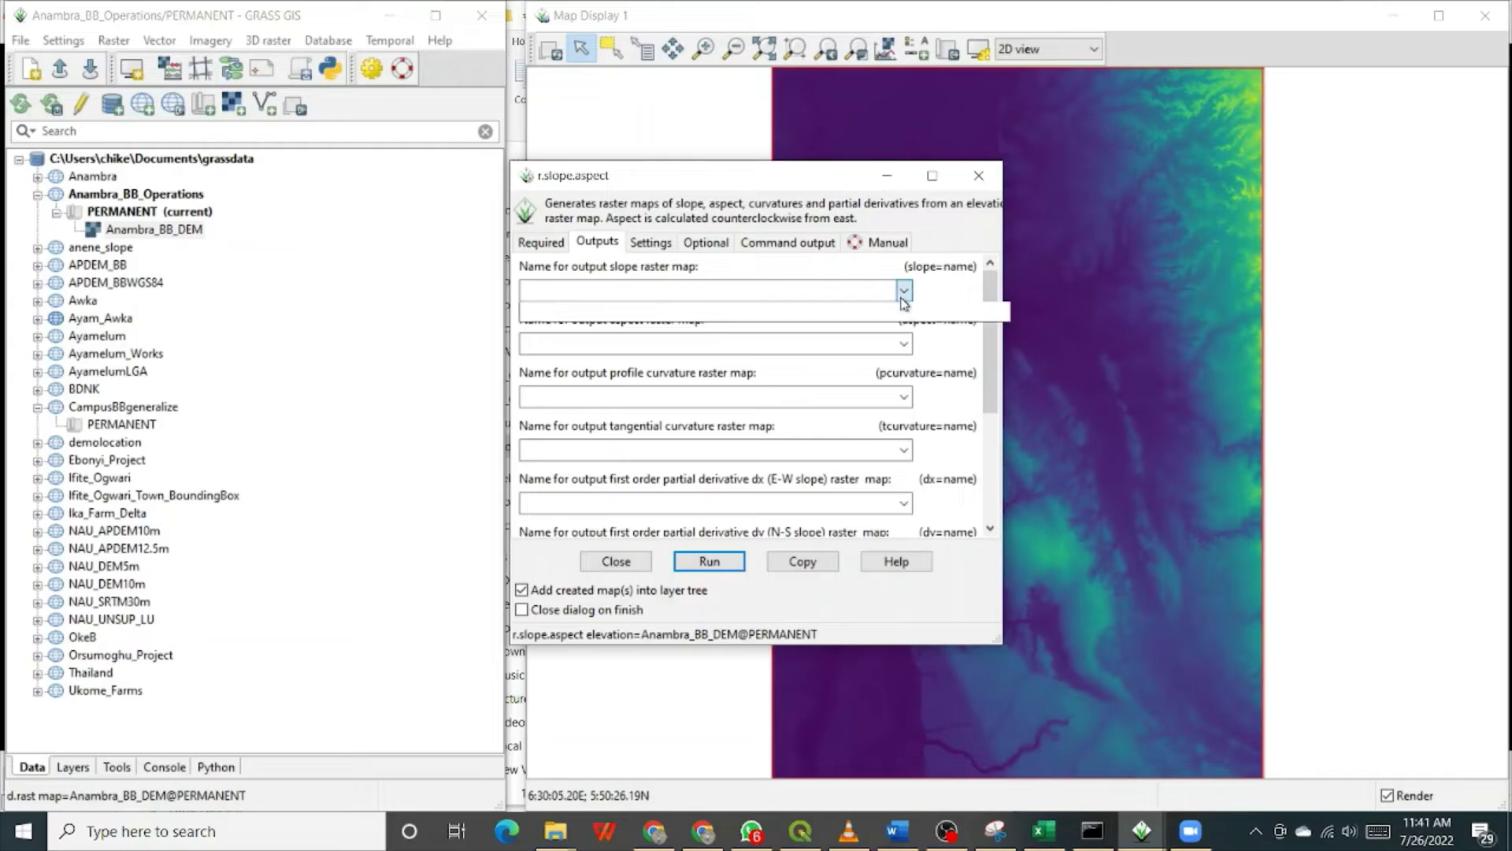
pyautogui.click(654, 288)
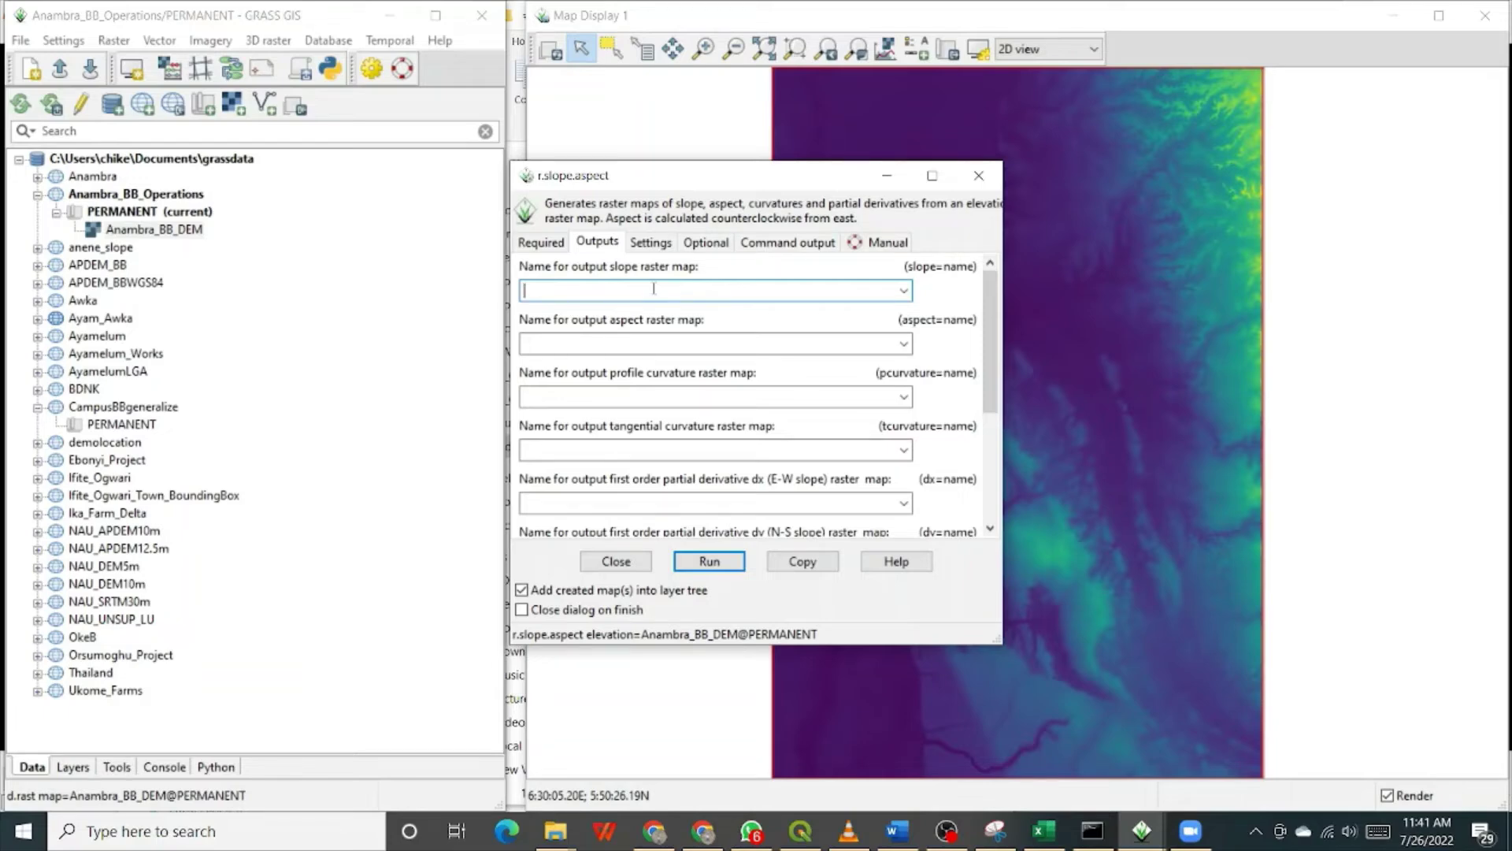
pyautogui.write('Anambra')
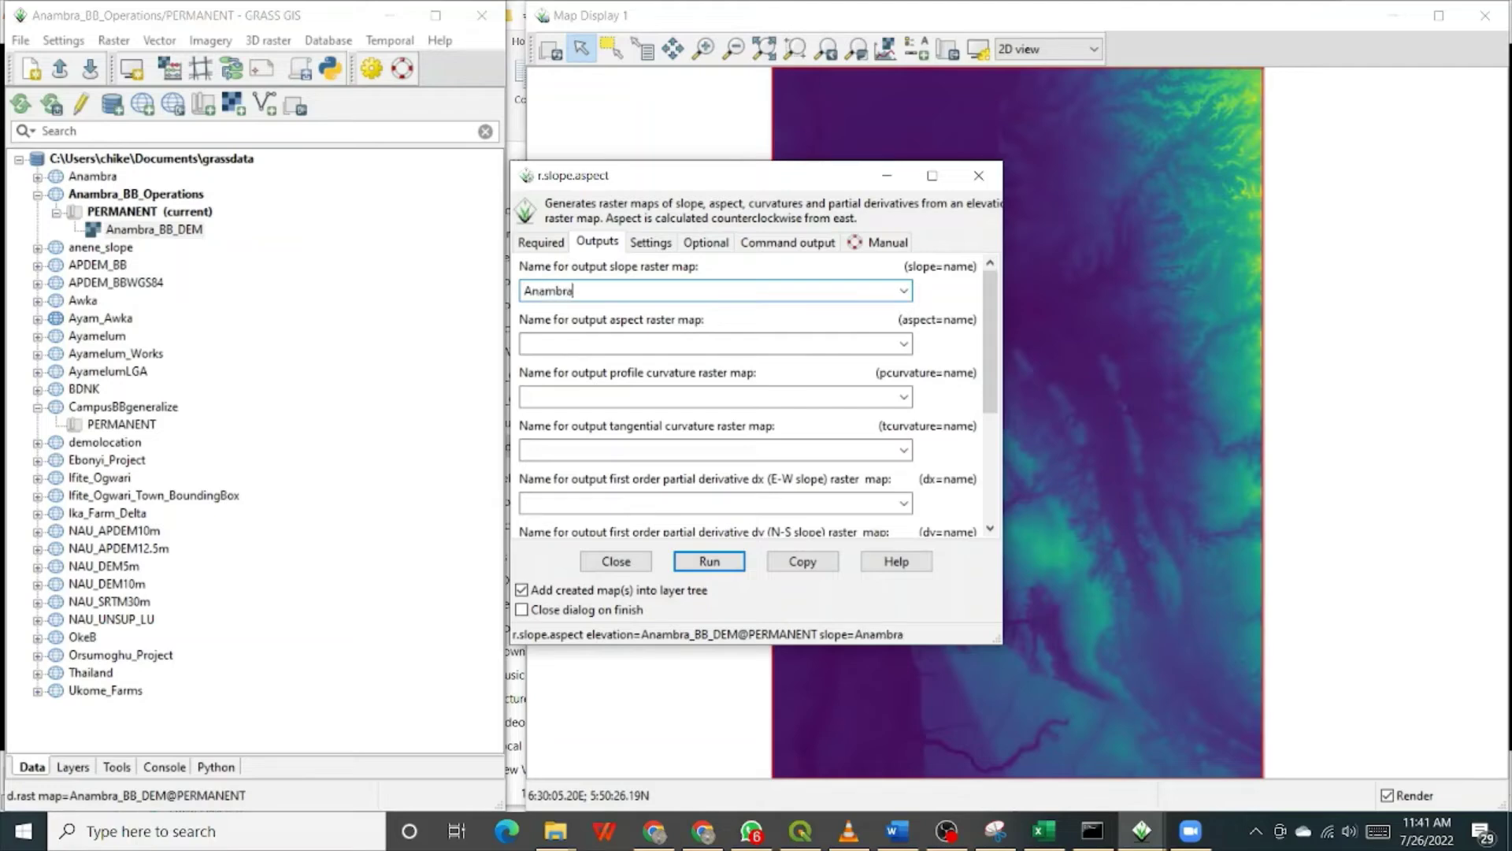
pyautogui.write('_BB_Slope')
# Turn off adding created maps to the layer tree and look through the remaining optional output maps, leaving them blank.
pyautogui.click(645, 451)
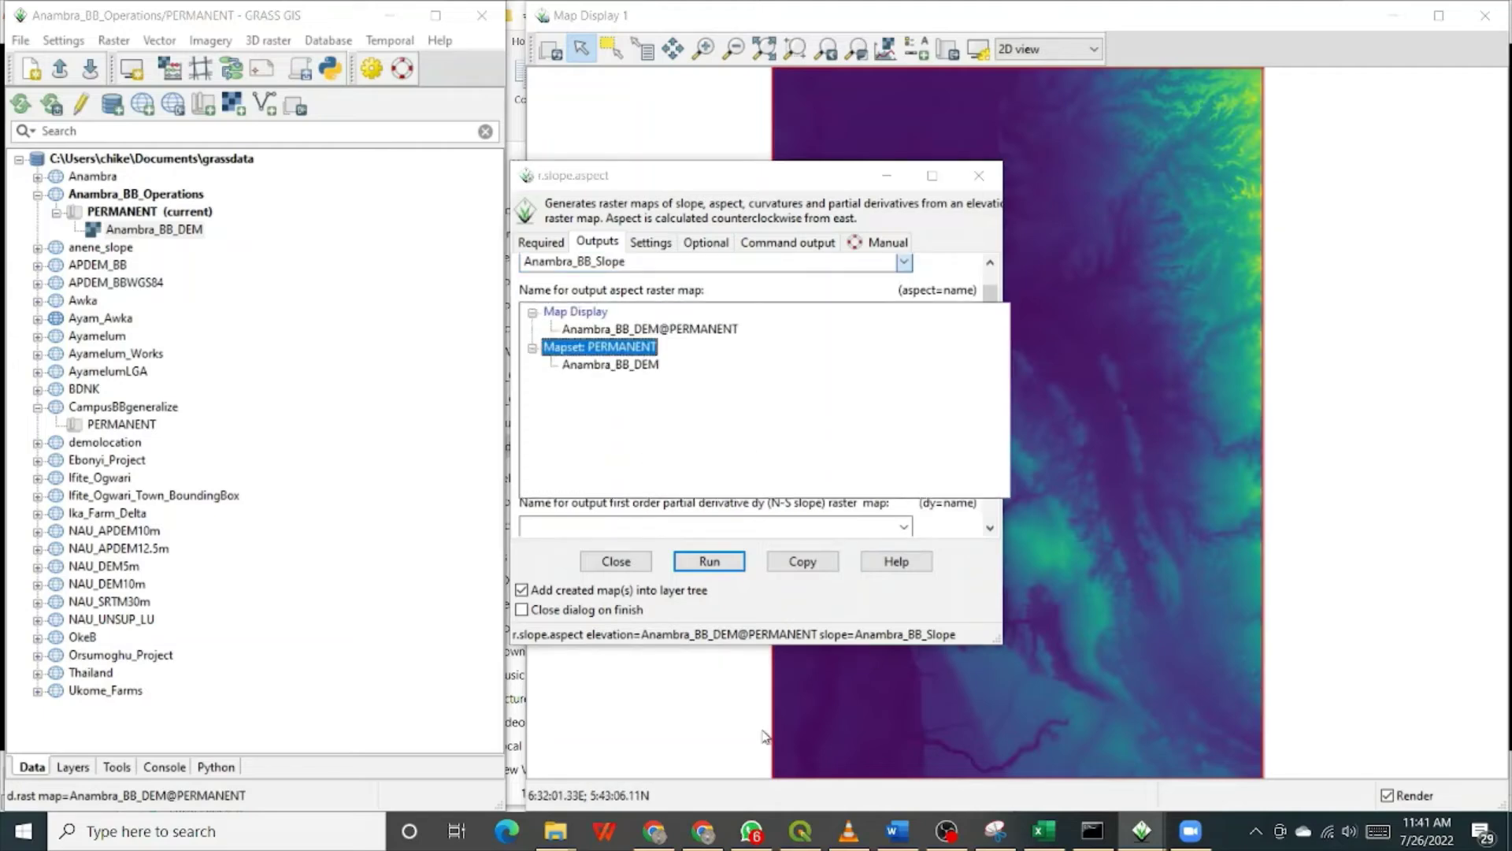
pyautogui.click(966, 577)
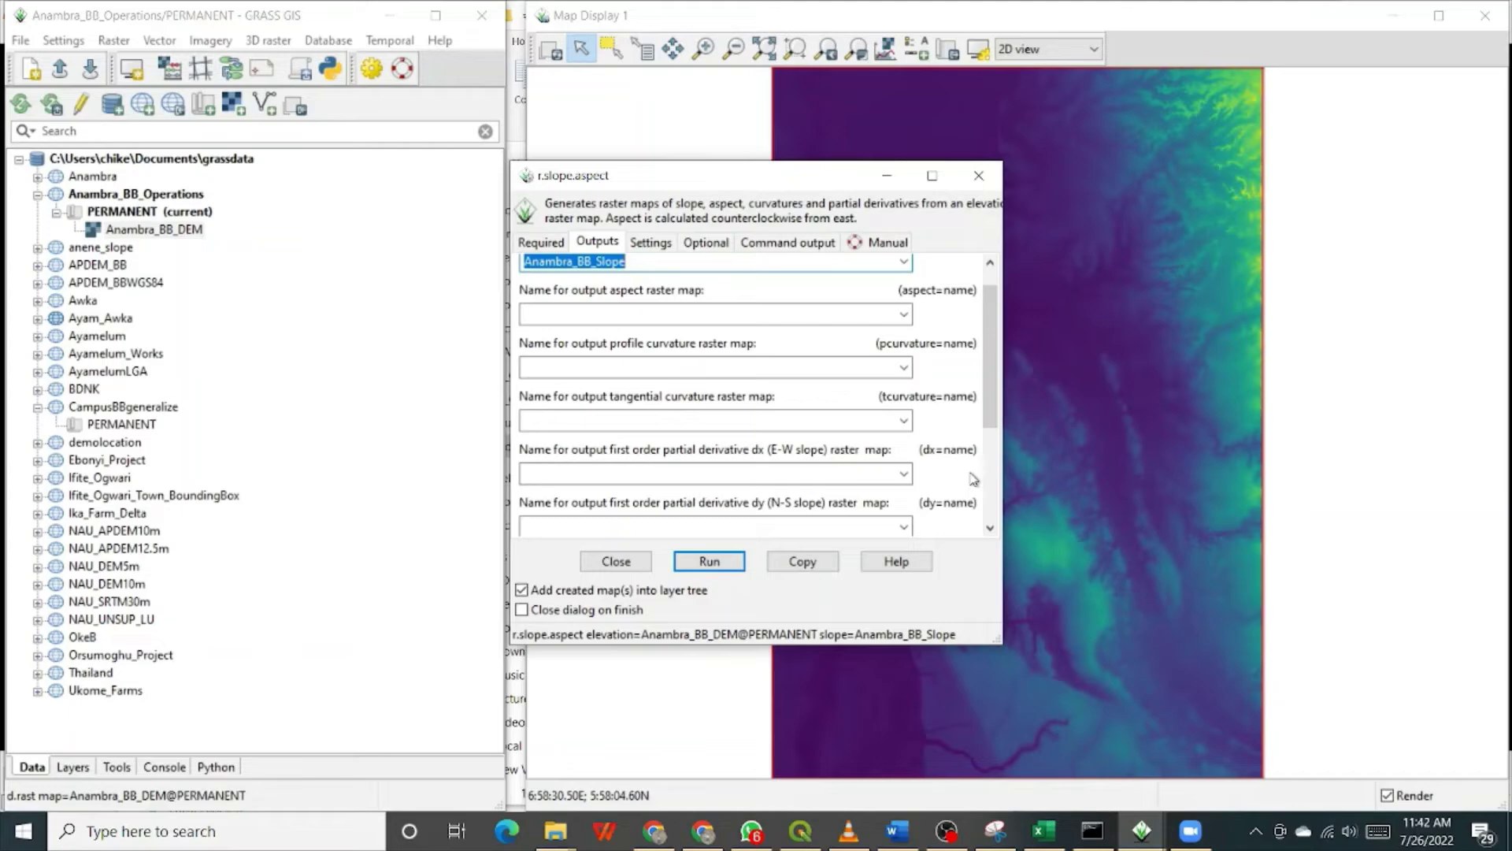
pyautogui.scroll(-2, 974, 479)
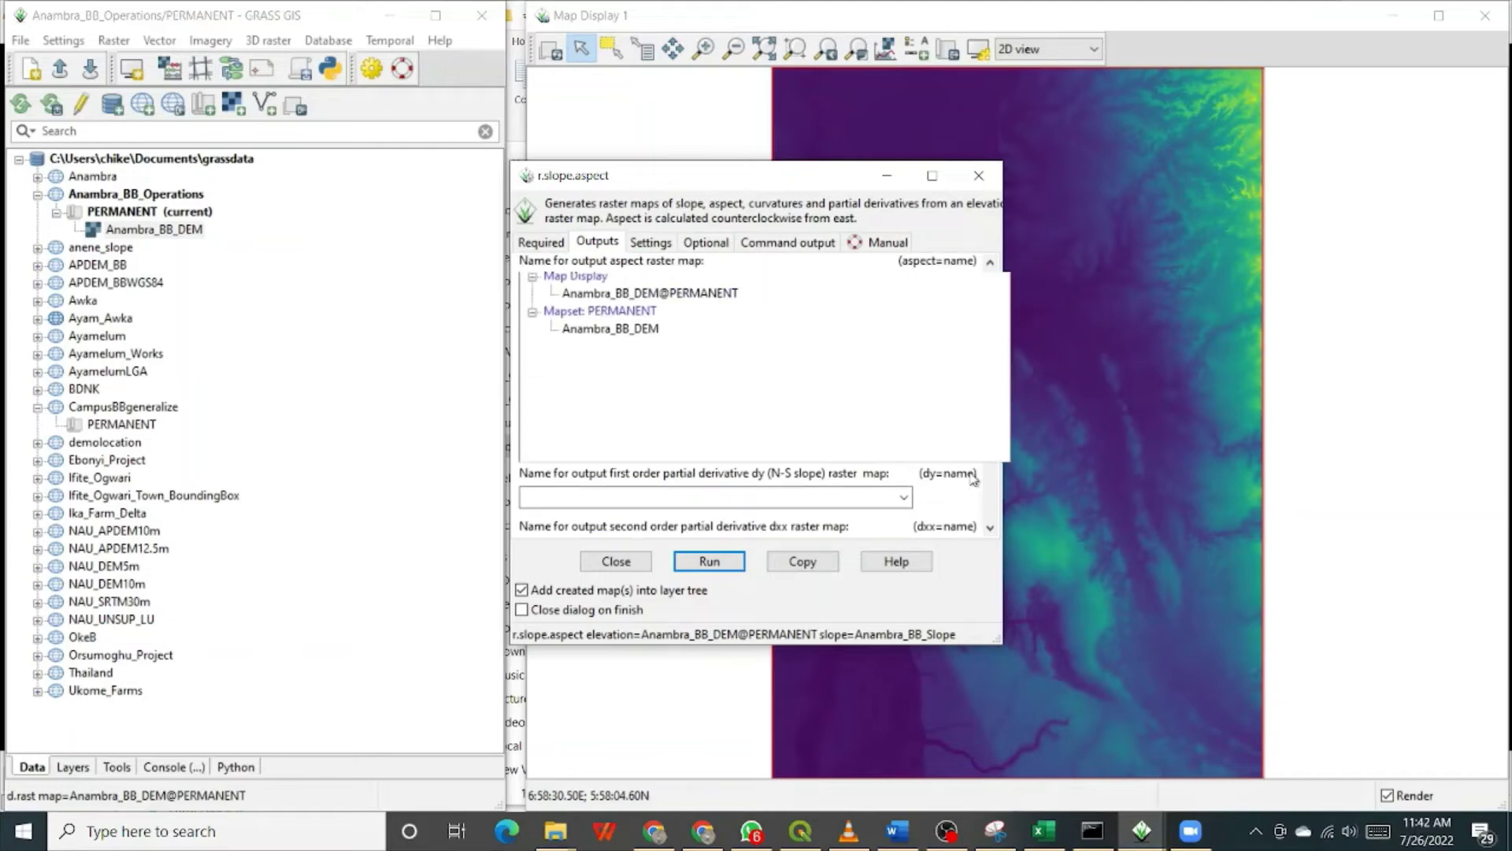
pyautogui.click(977, 591)
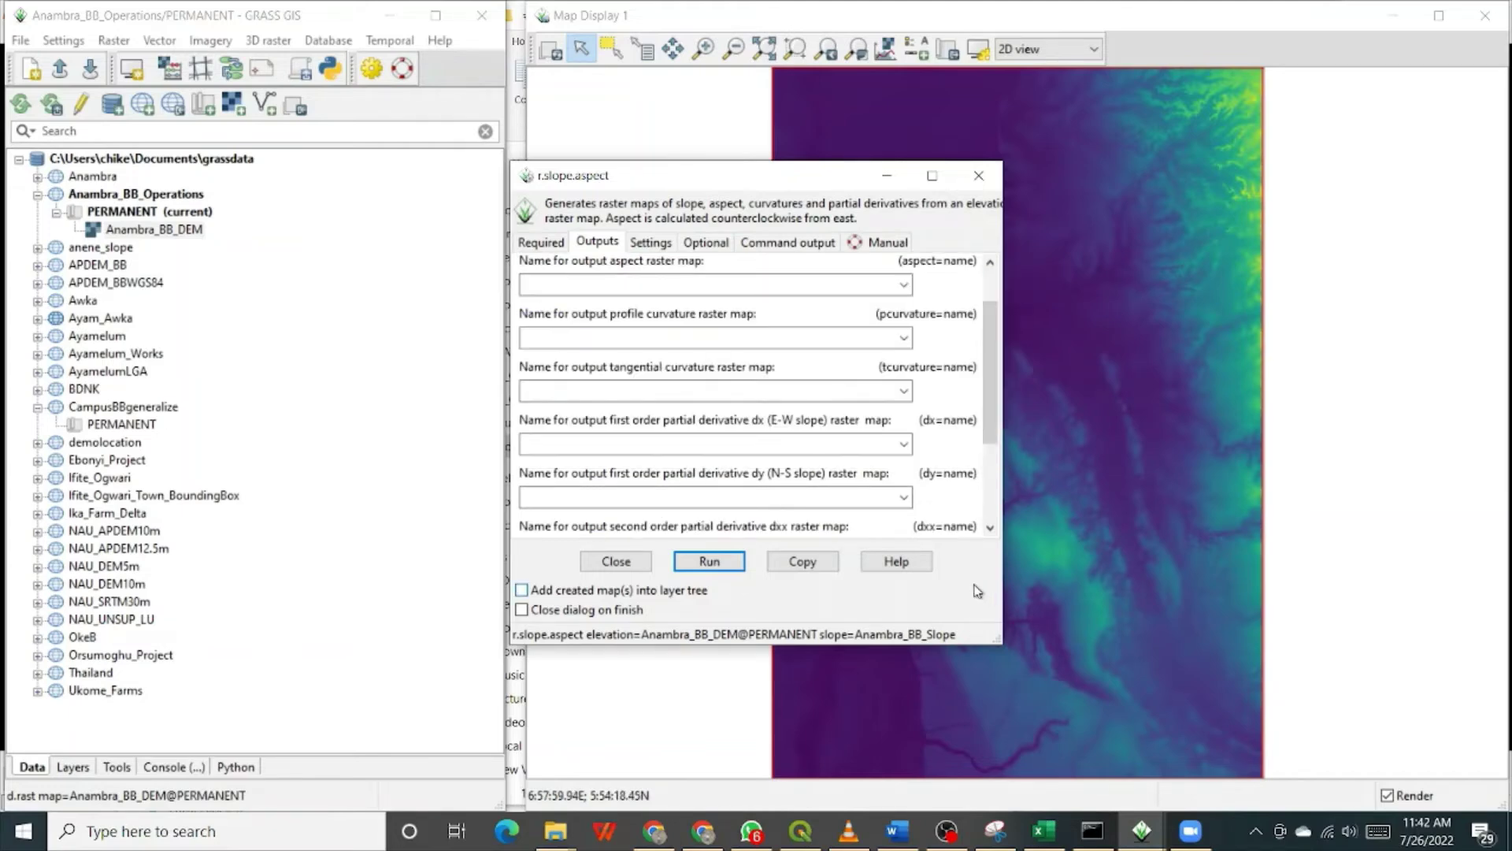
pyautogui.scroll(-3, 991, 448)
pyautogui.moveTo(989, 444); pyautogui.dragTo(1005, 508)
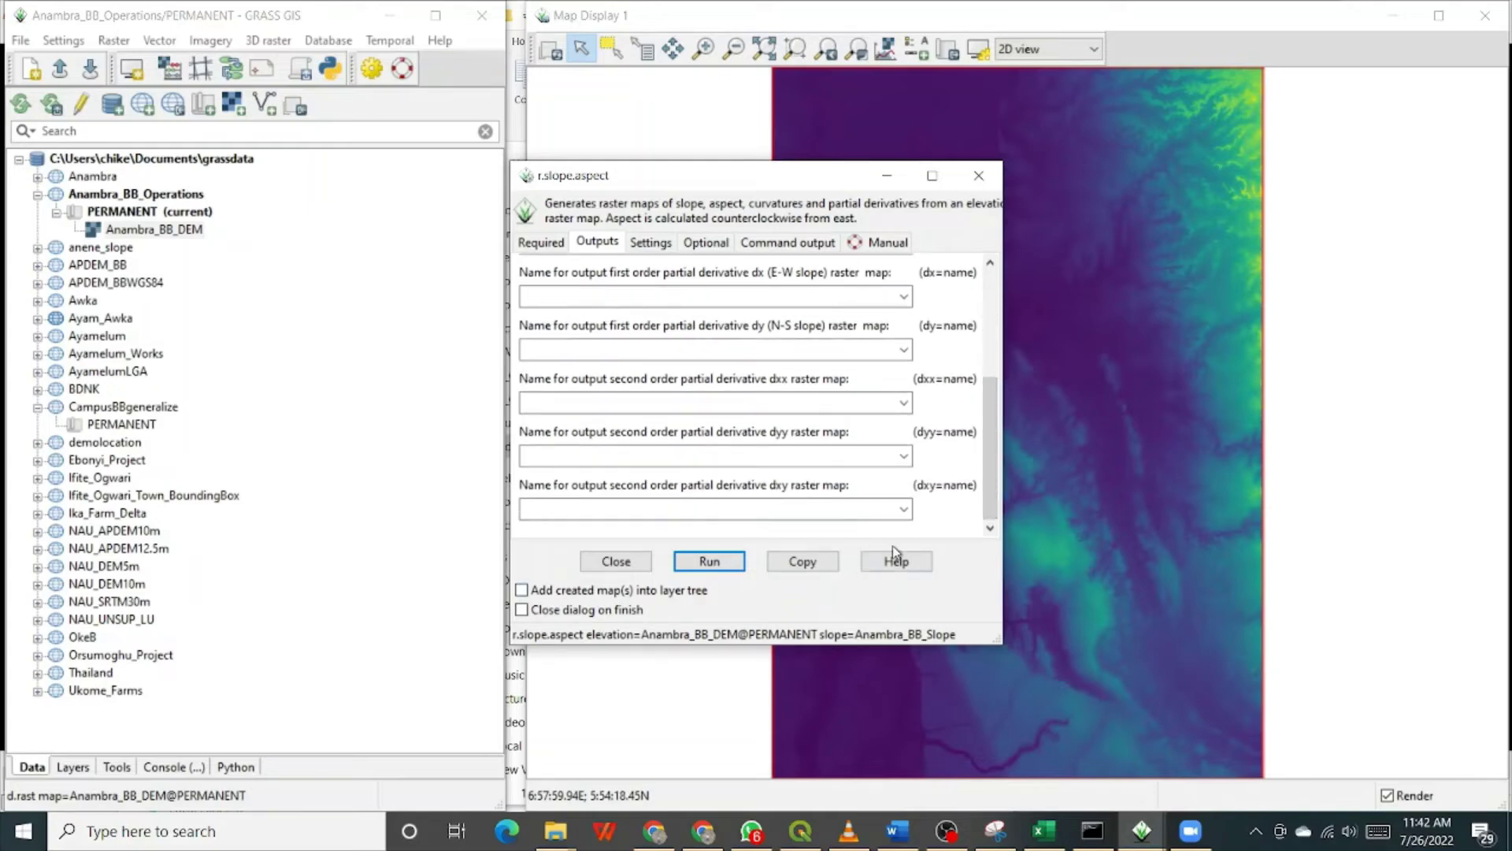
pyautogui.click(994, 305)
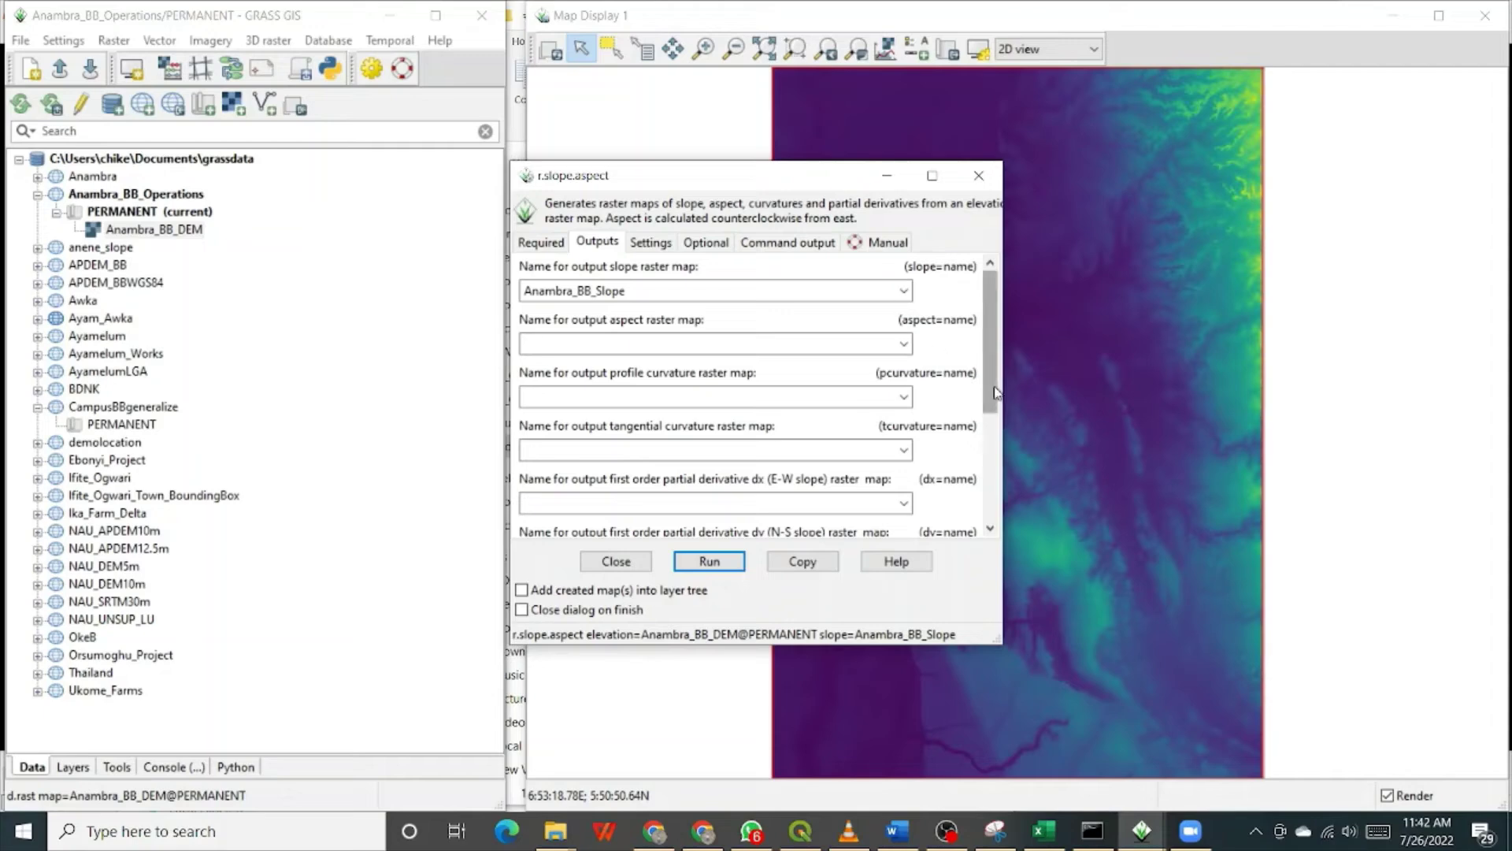
pyautogui.moveTo(995, 361); pyautogui.dragTo(968, 339)
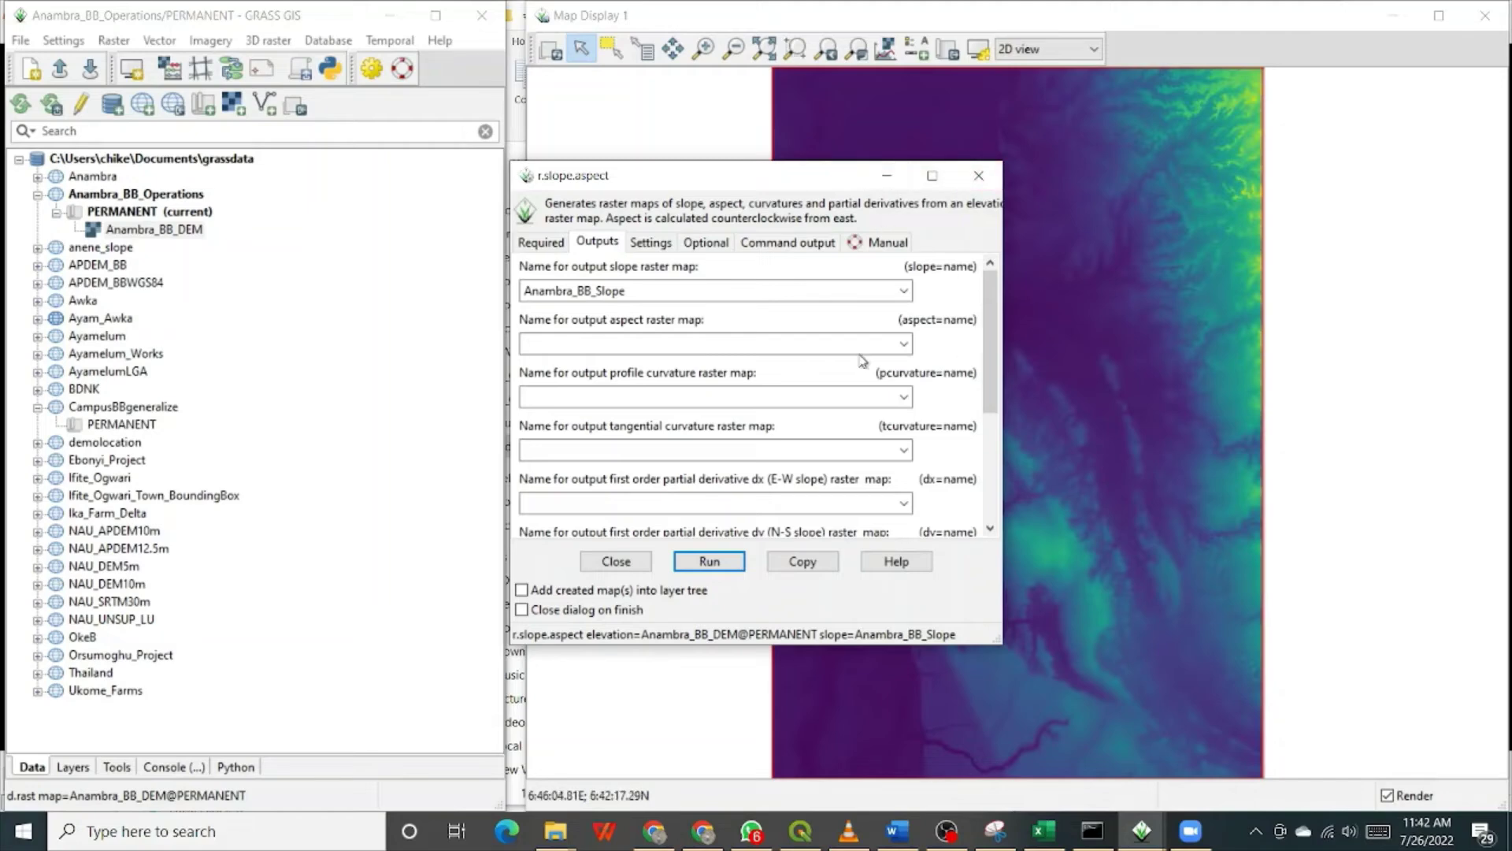
# Try percent as the slope reporting format, return it to degrees, and view the output map type choices.
pyautogui.click(662, 248)
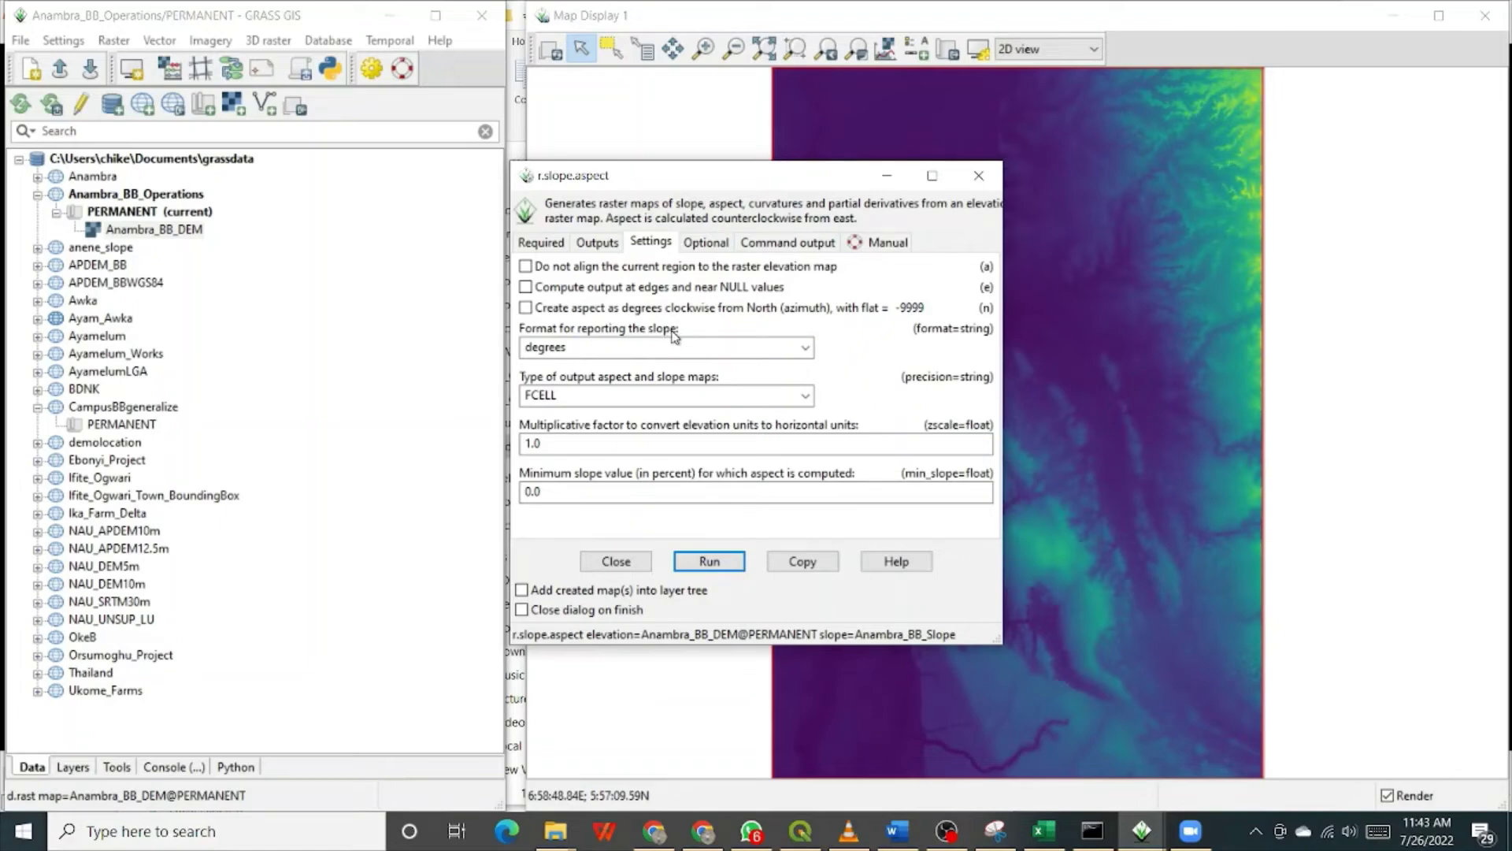
pyautogui.click(805, 350)
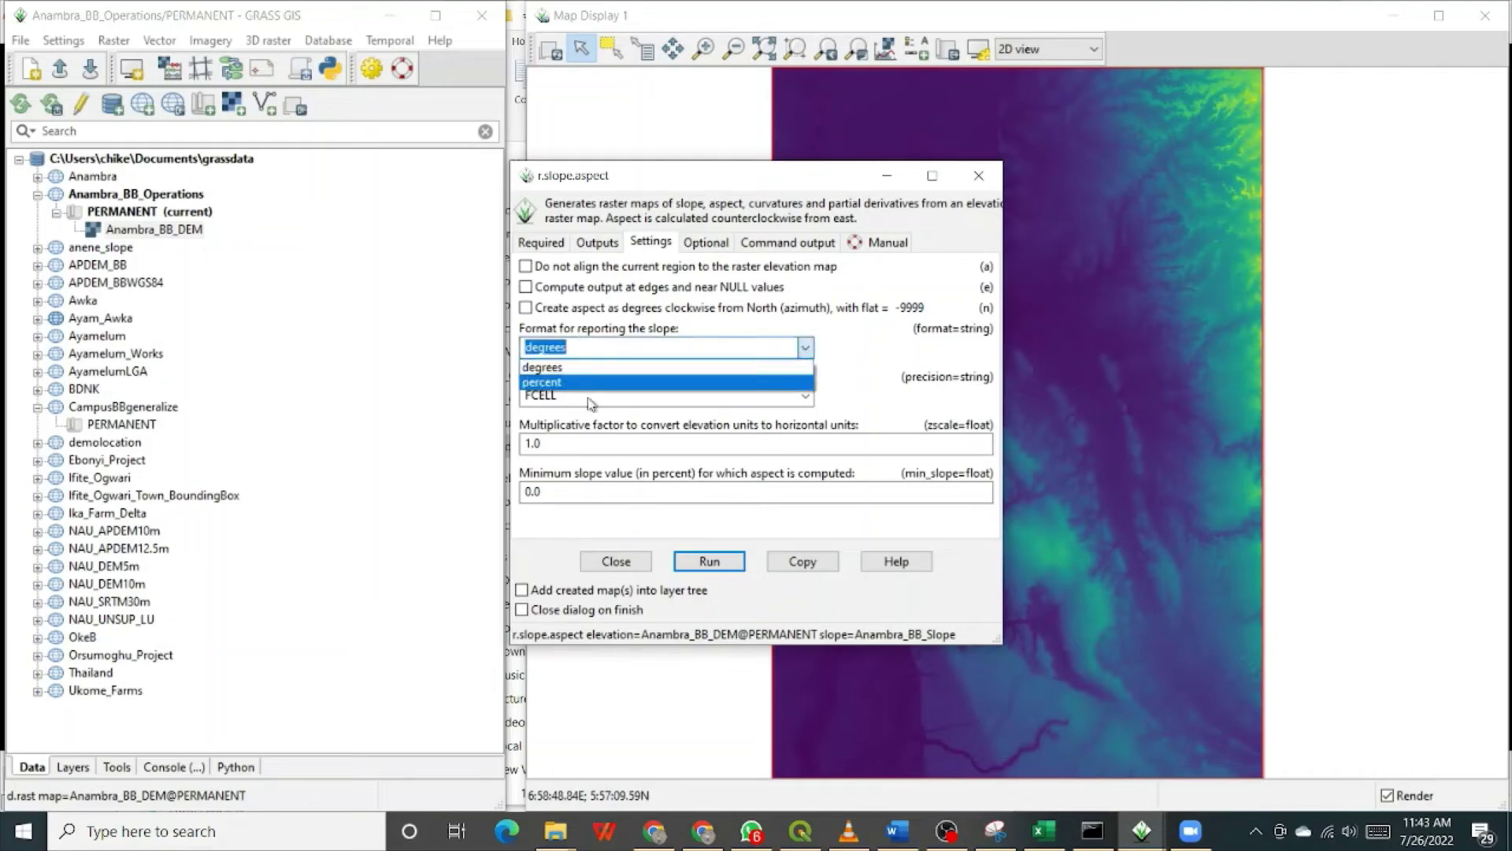
pyautogui.click(577, 384)
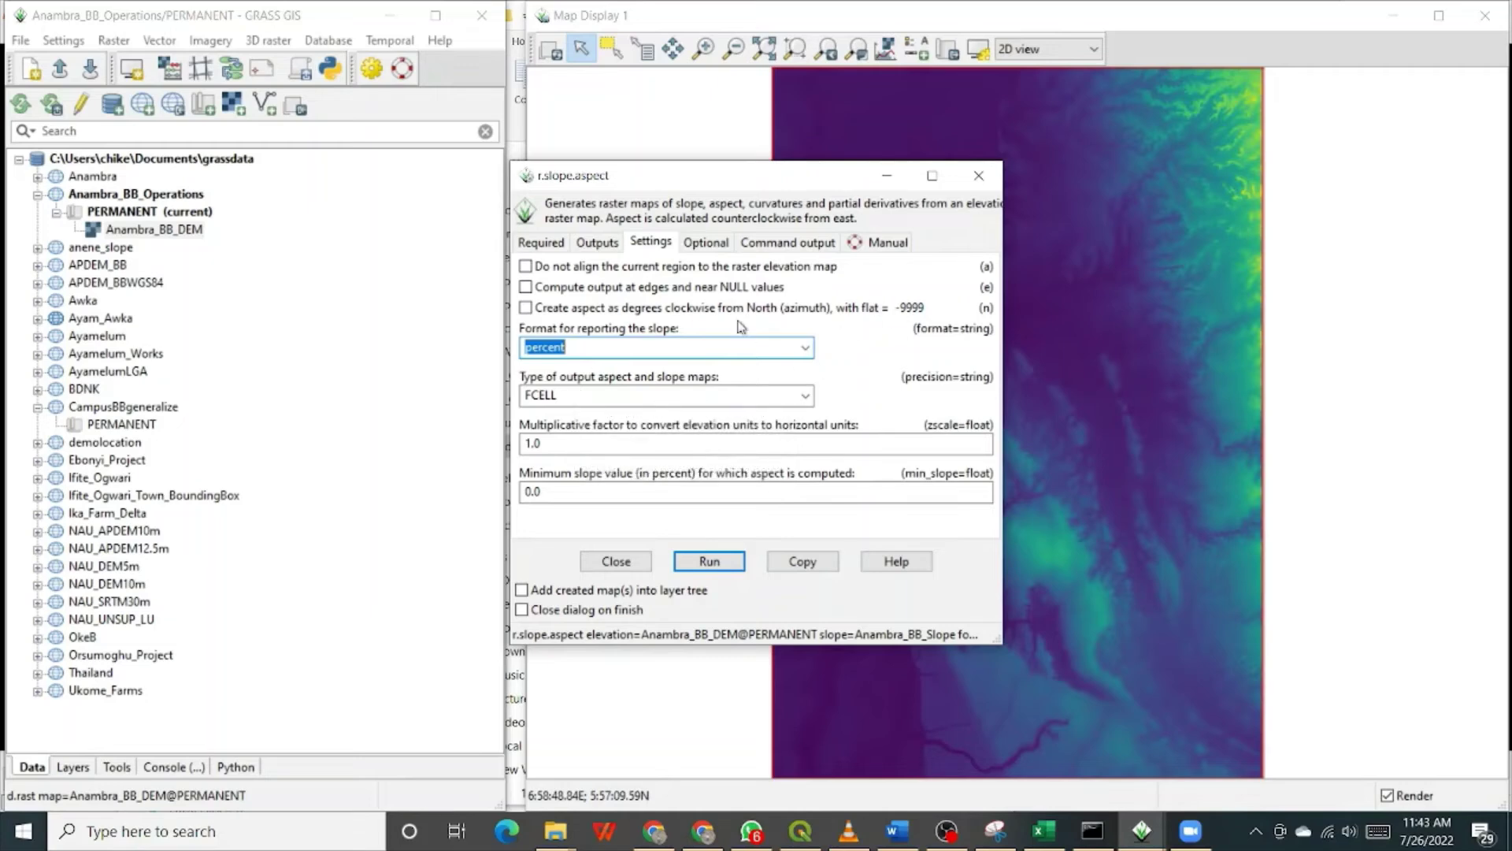
pyautogui.click(794, 352)
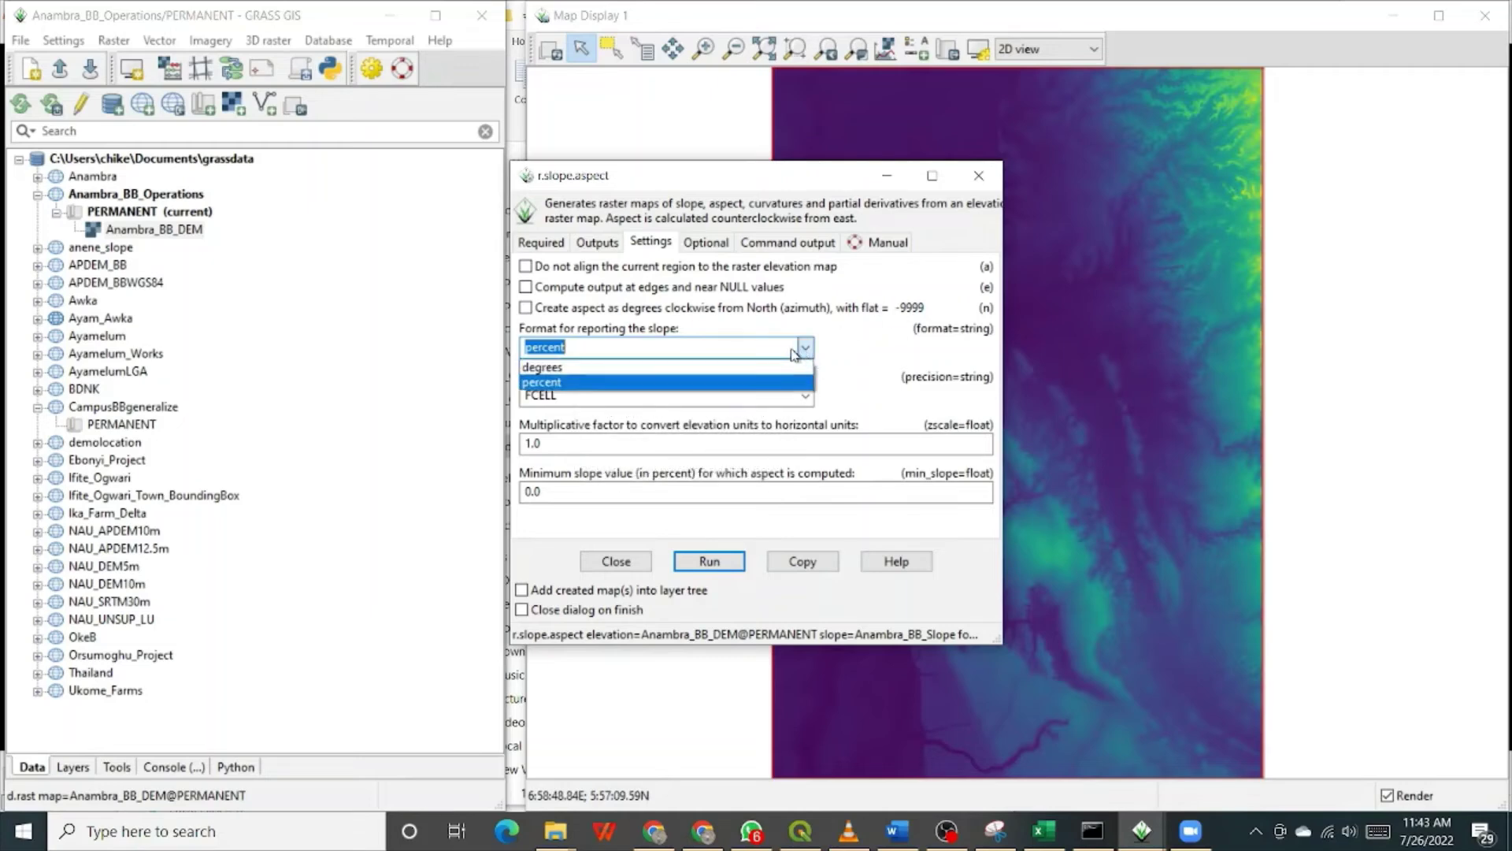
pyautogui.click(571, 367)
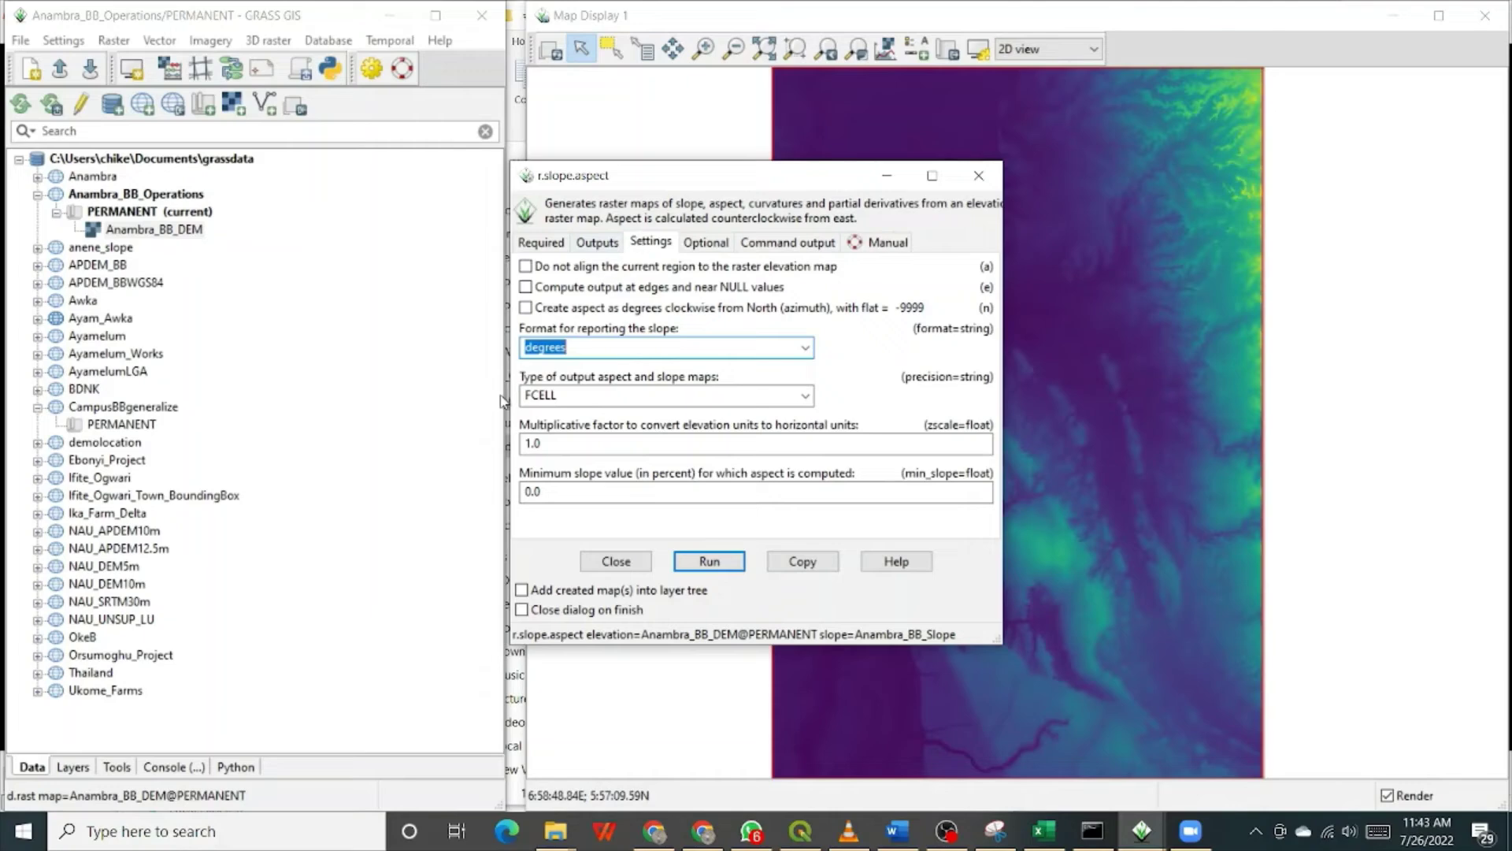
pyautogui.click(805, 398)
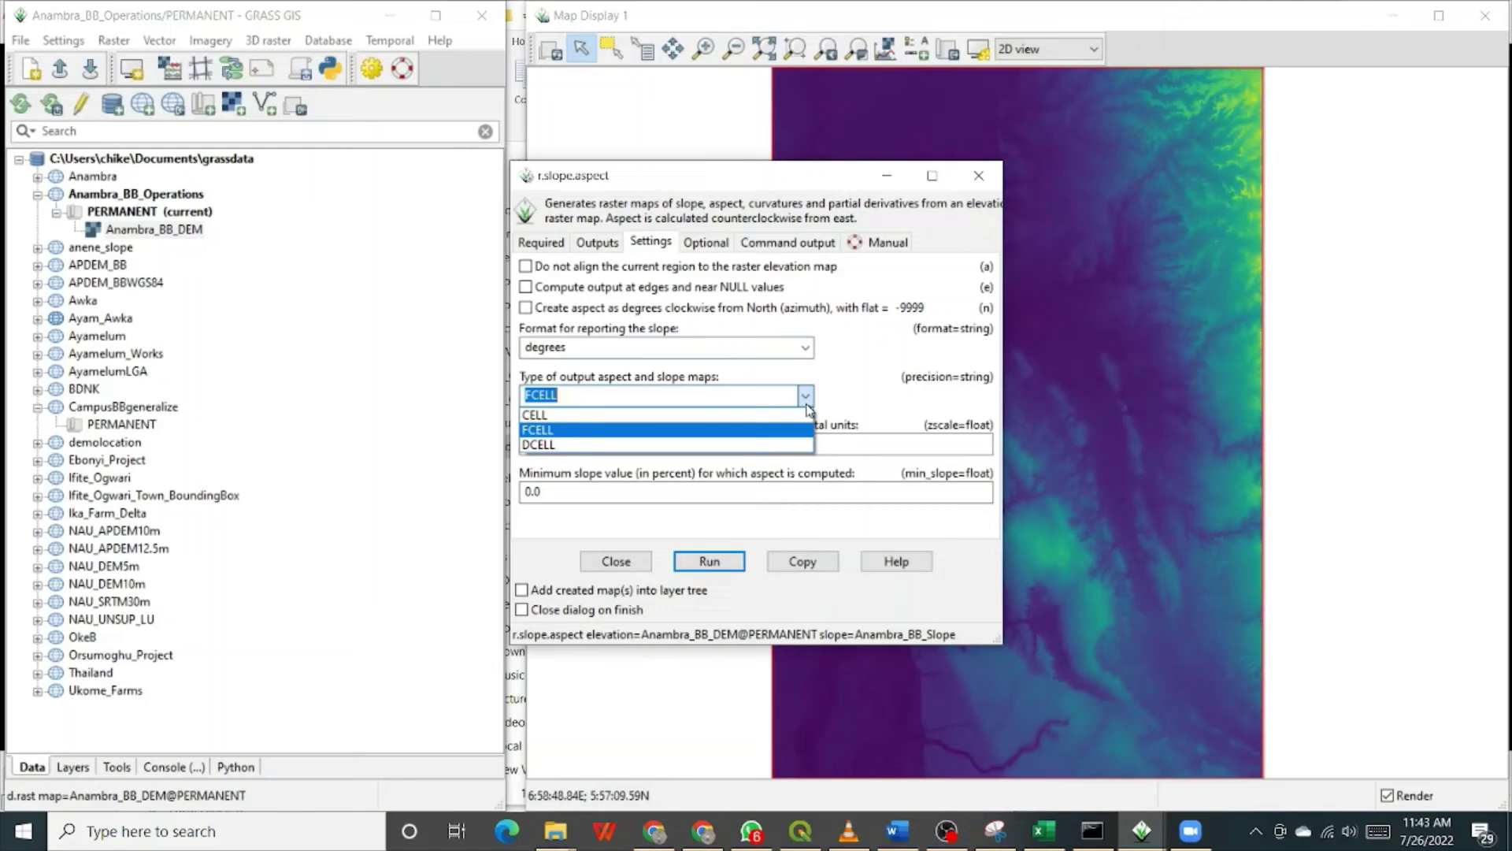
pyautogui.click(885, 366)
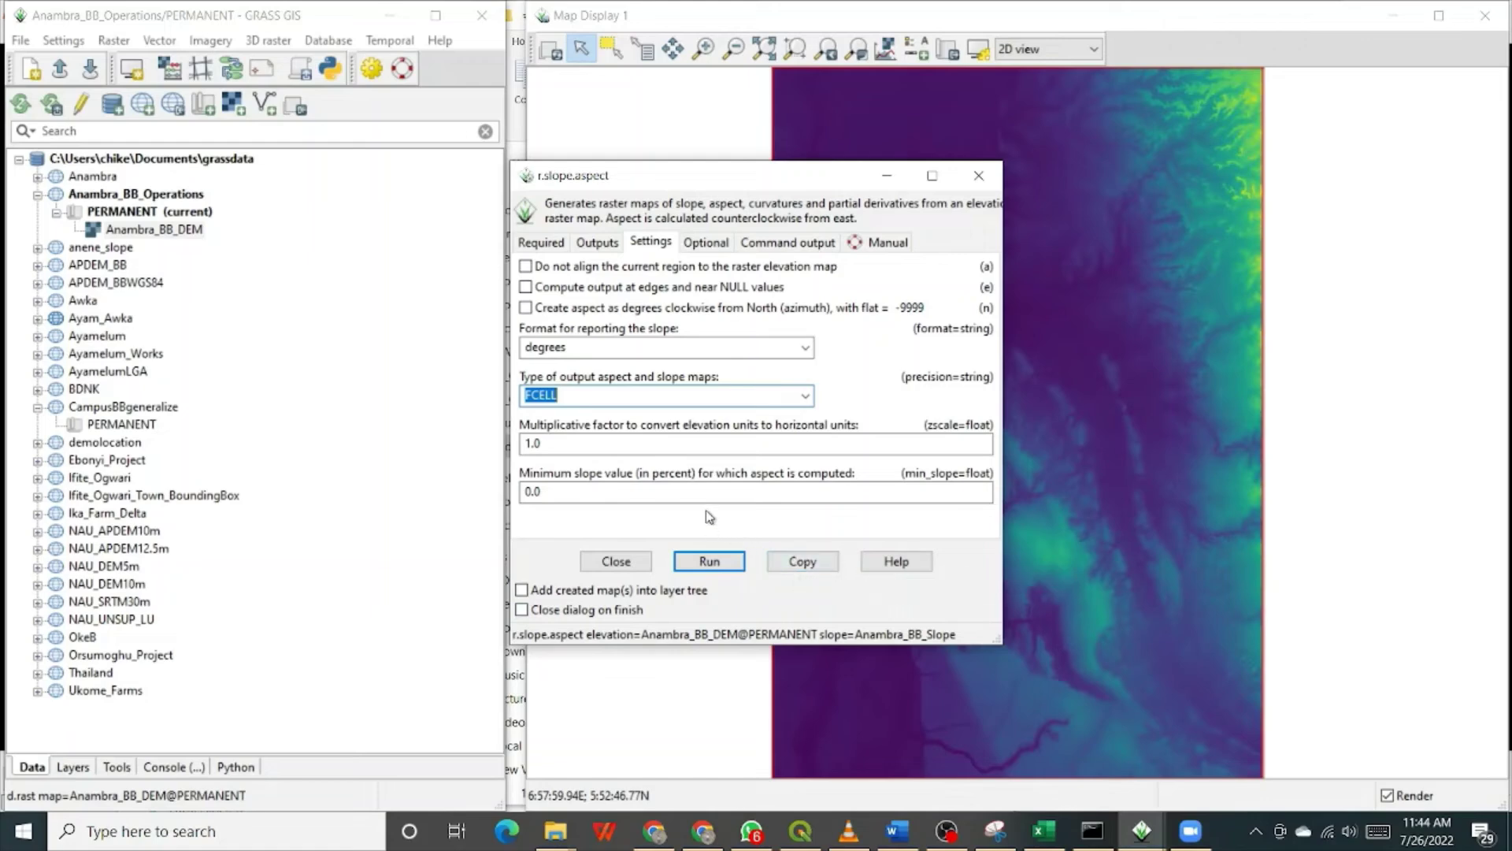
# Review the optional parameters, command output and manual of r.slope.aspect, and recheck the input elevation and output slope map names.
pyautogui.click(706, 243)
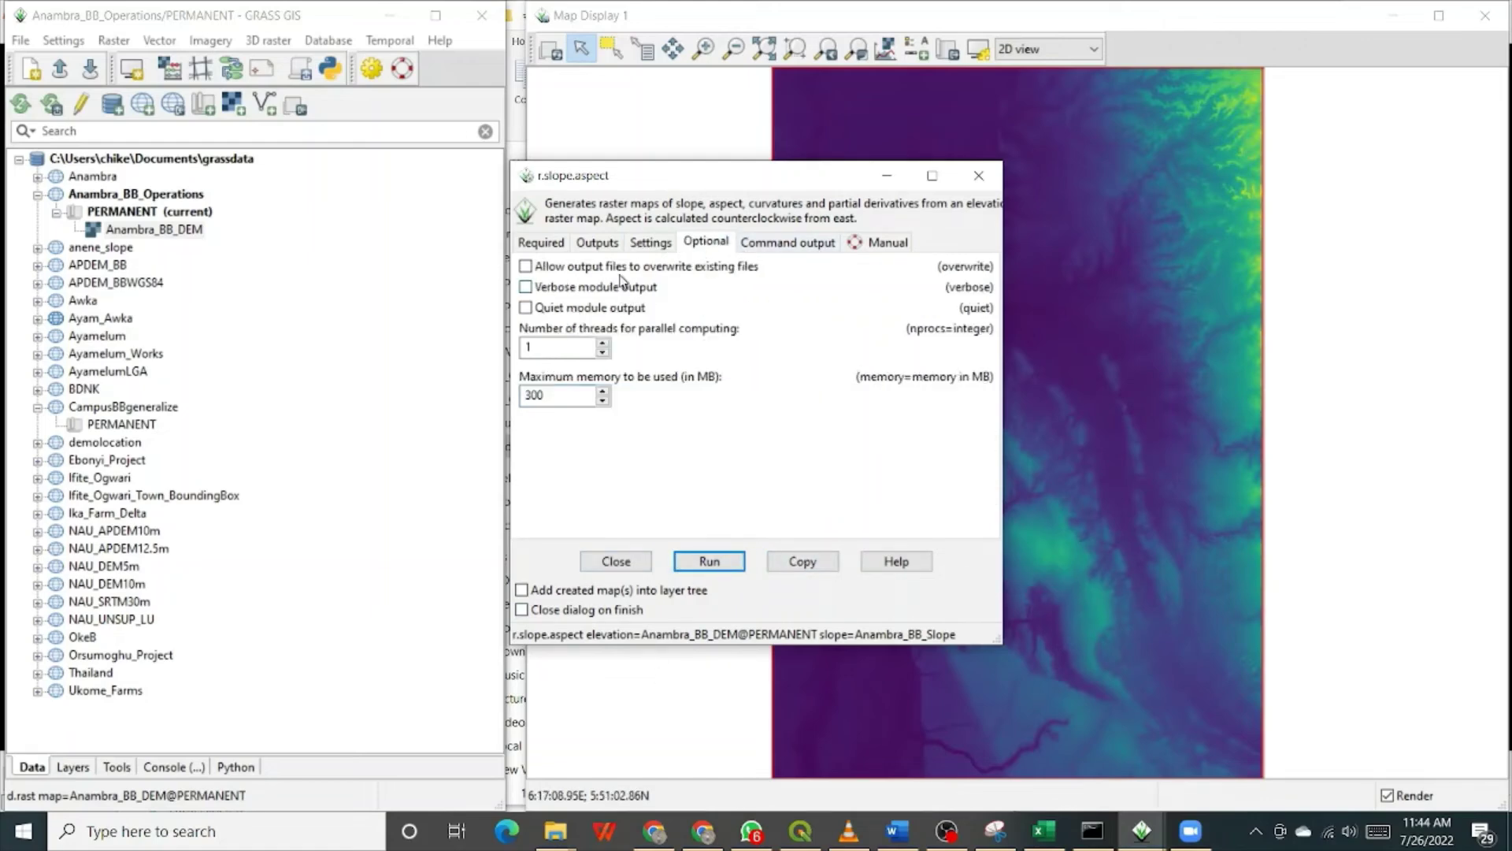
pyautogui.click(772, 247)
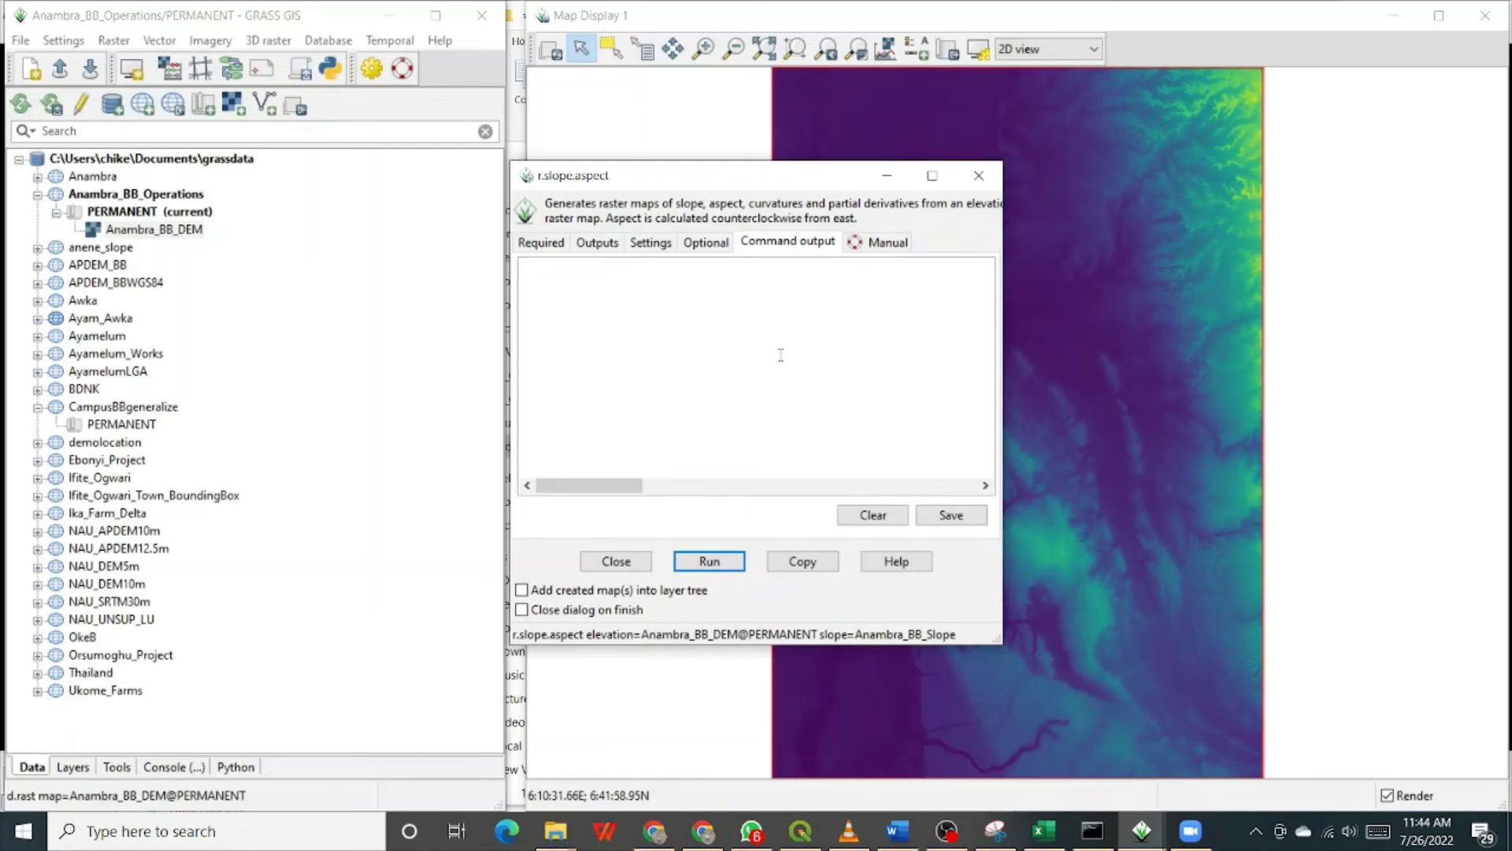
pyautogui.click(881, 243)
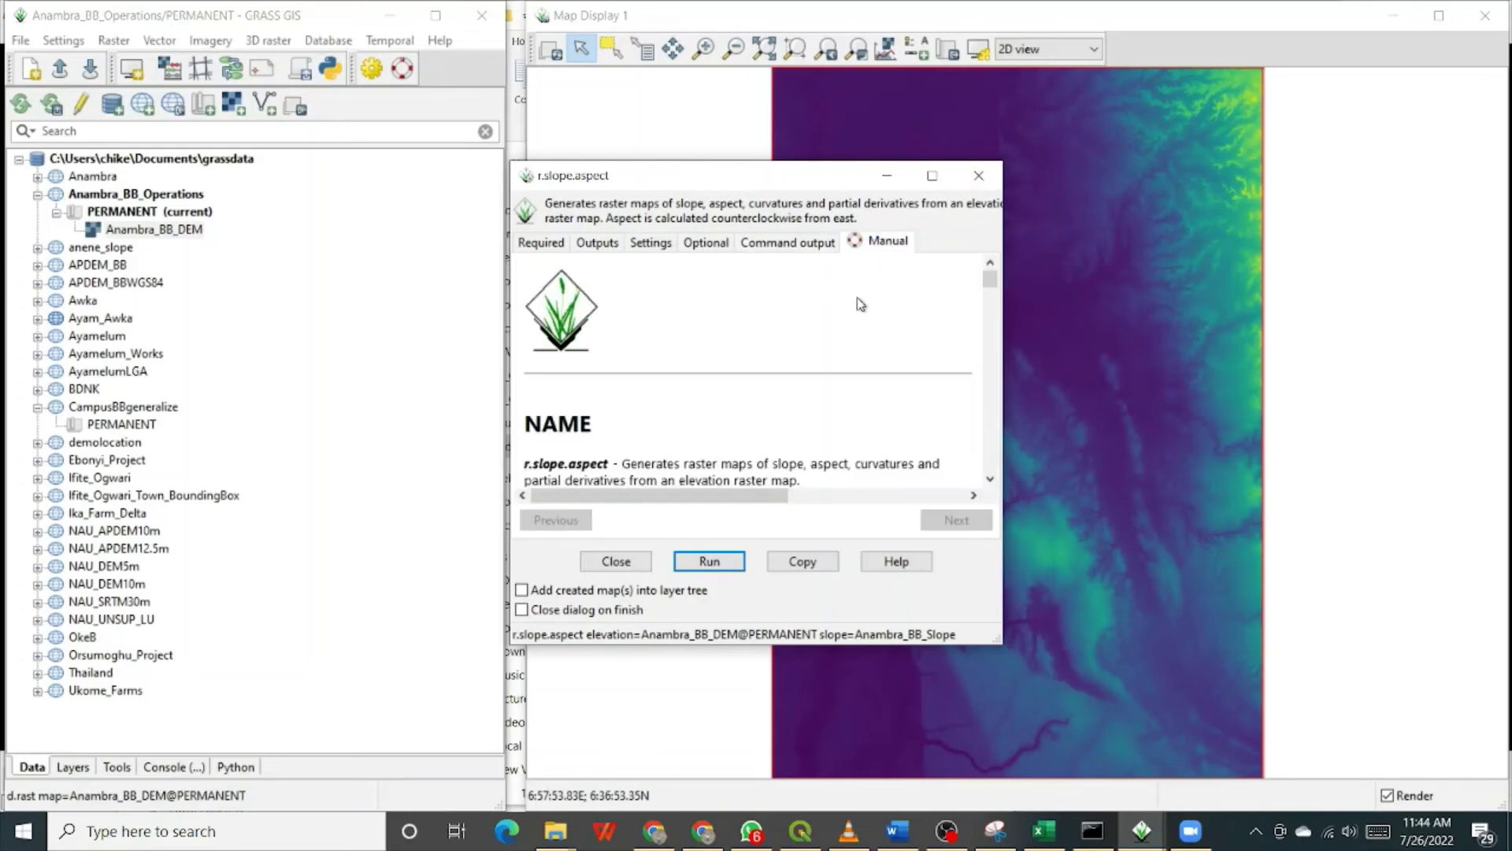
pyautogui.scroll(-2, 790, 308)
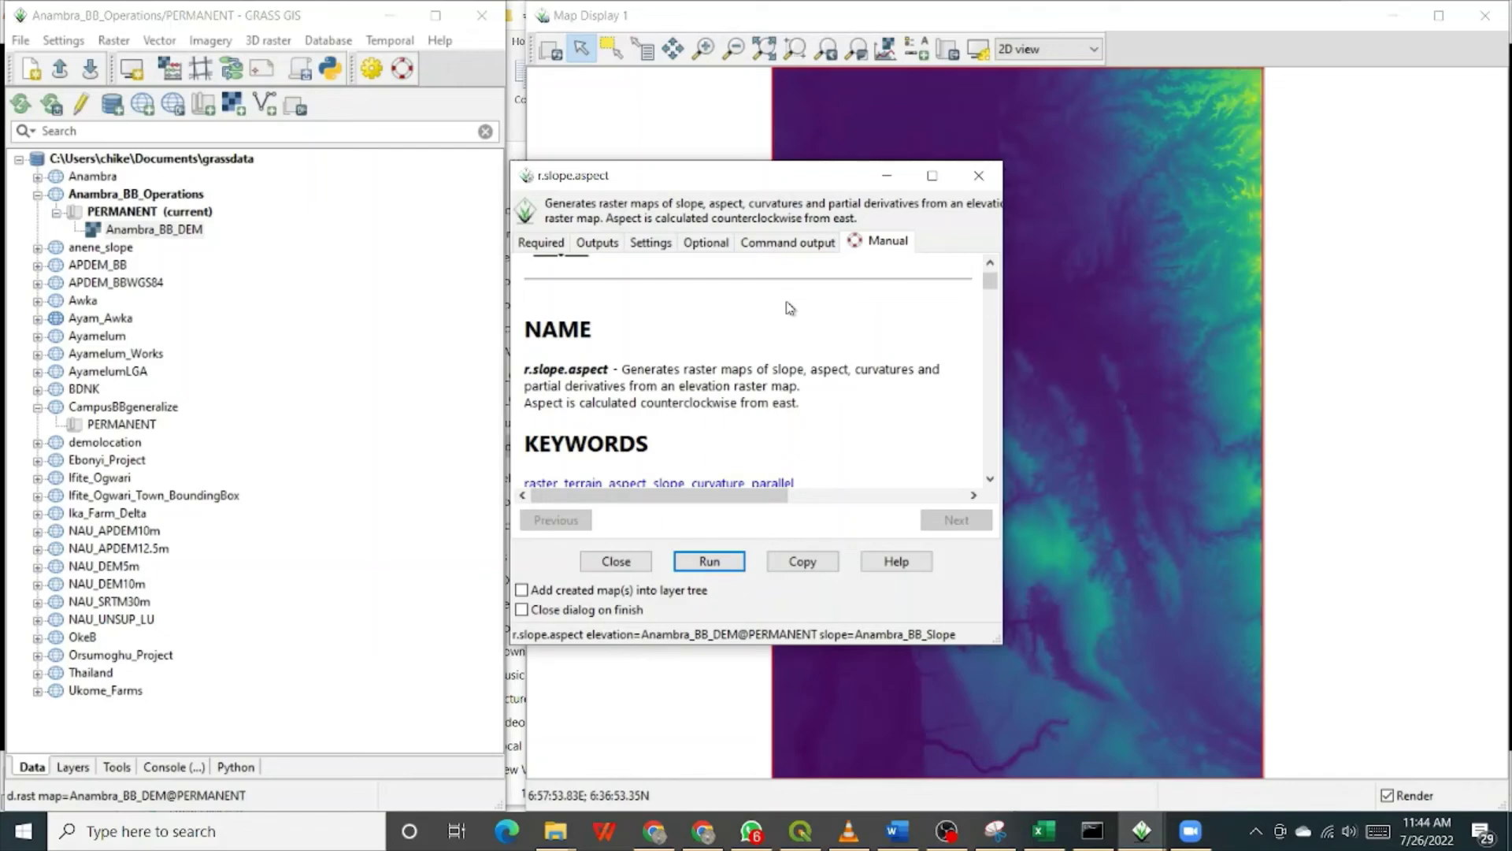
pyautogui.scroll(-5, 794, 315)
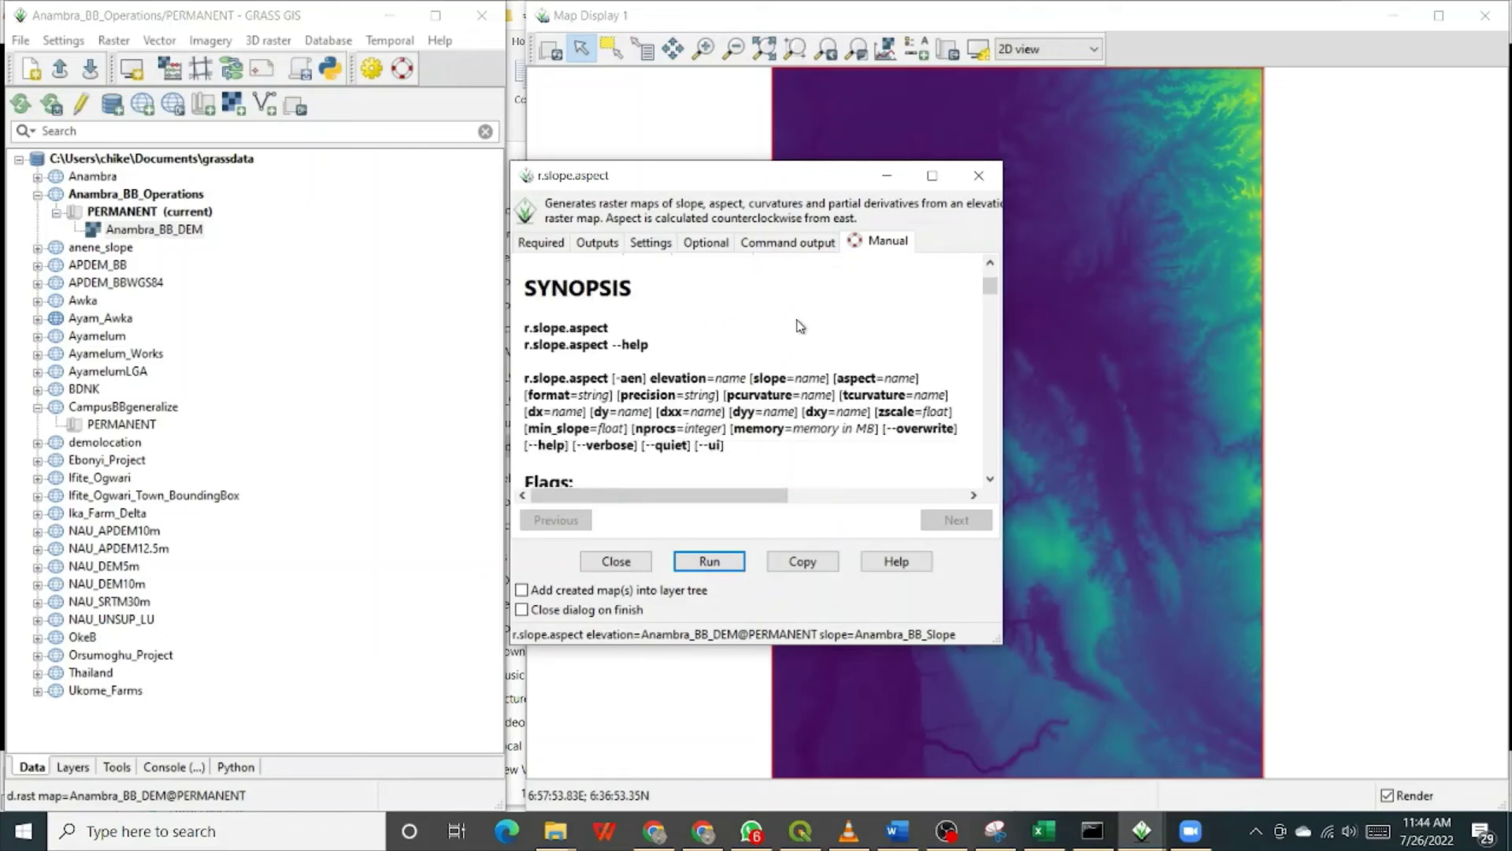
pyautogui.scroll(-8, 801, 326)
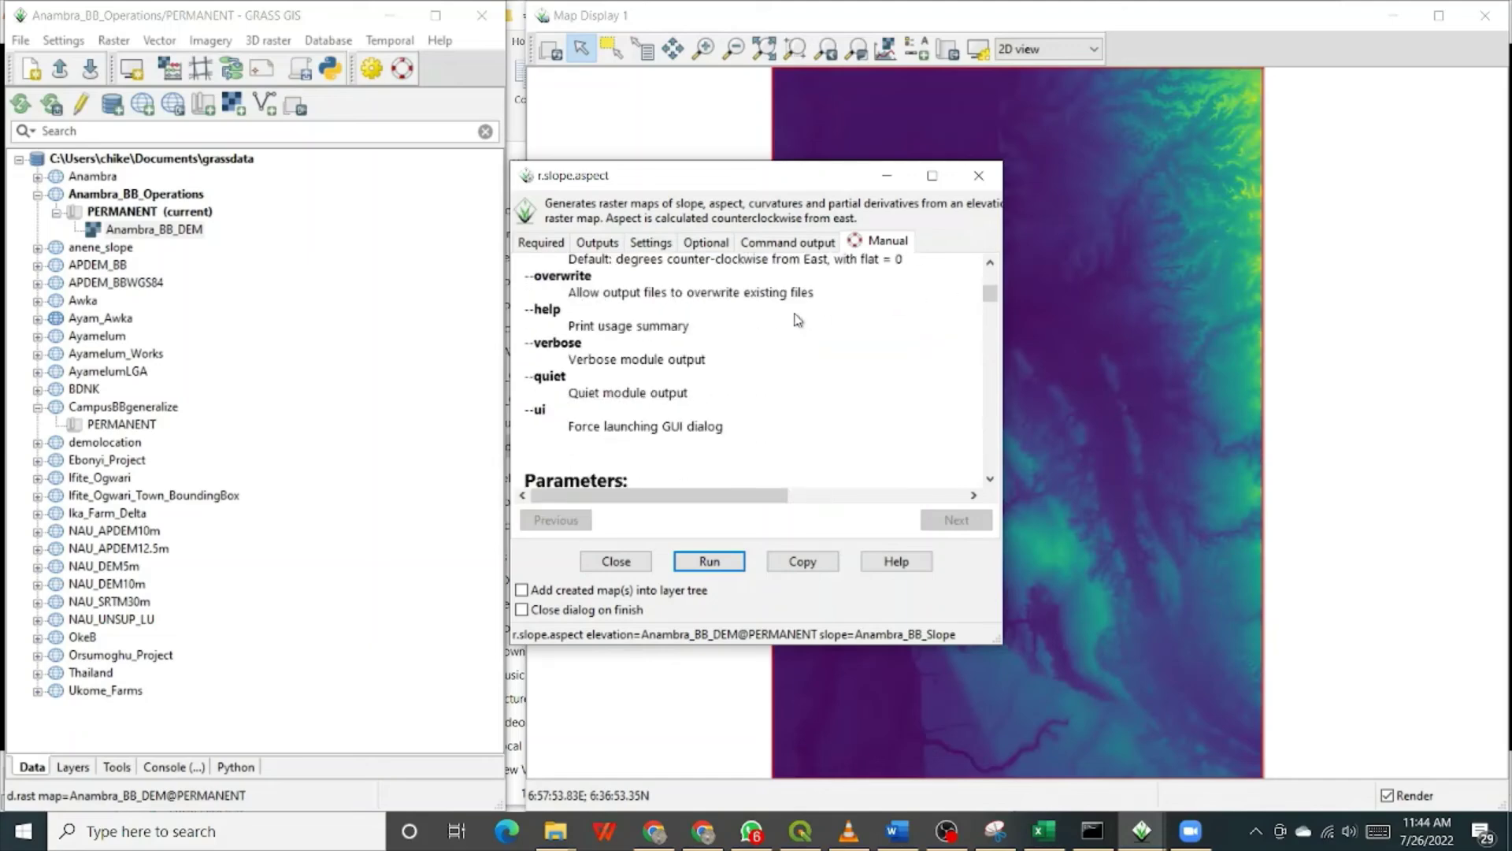
pyautogui.scroll(-5, 794, 320)
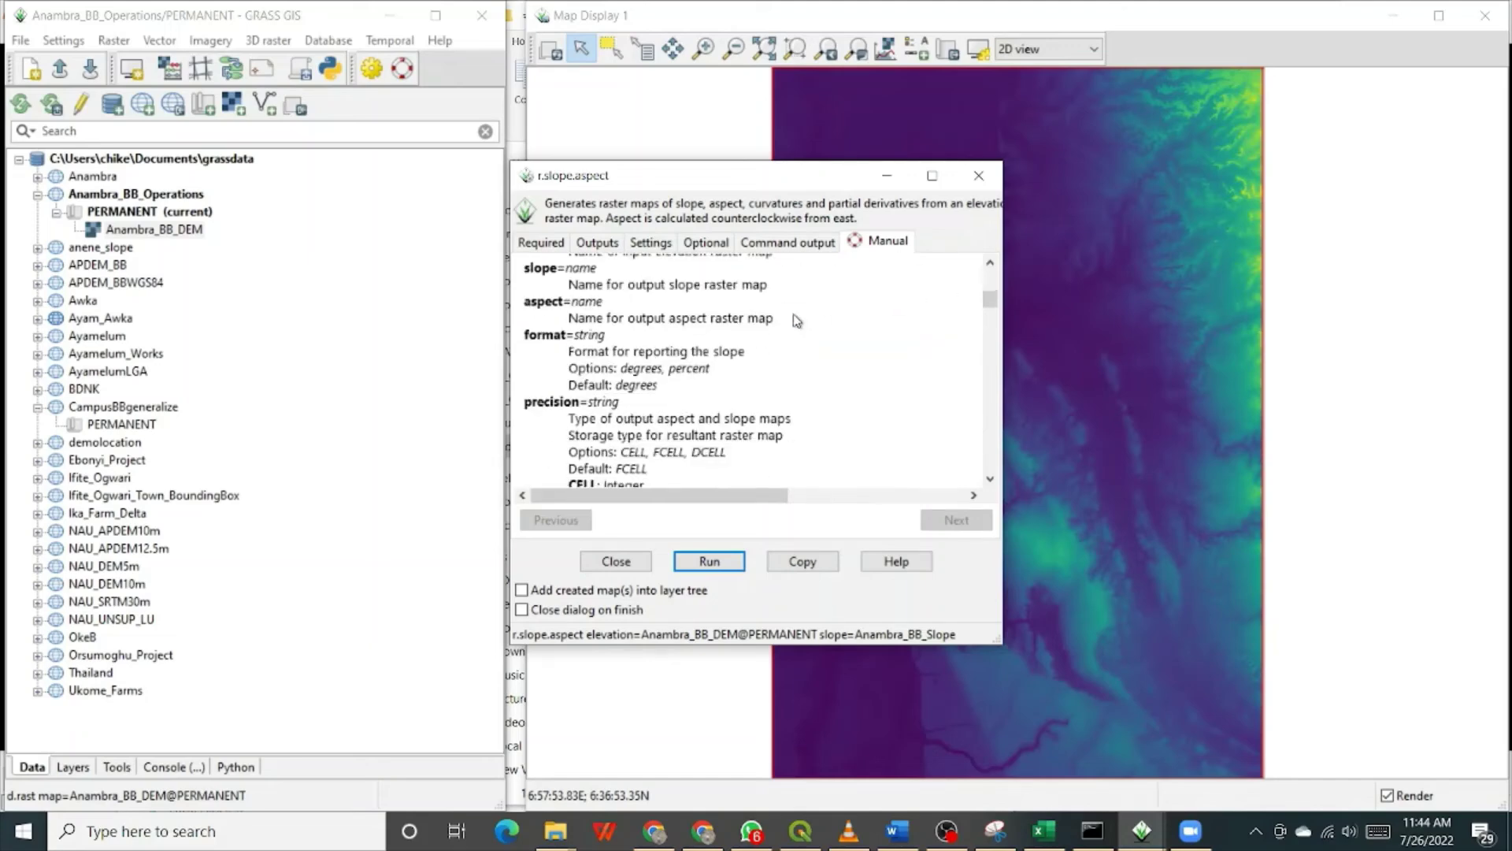
pyautogui.scroll(15, 794, 323)
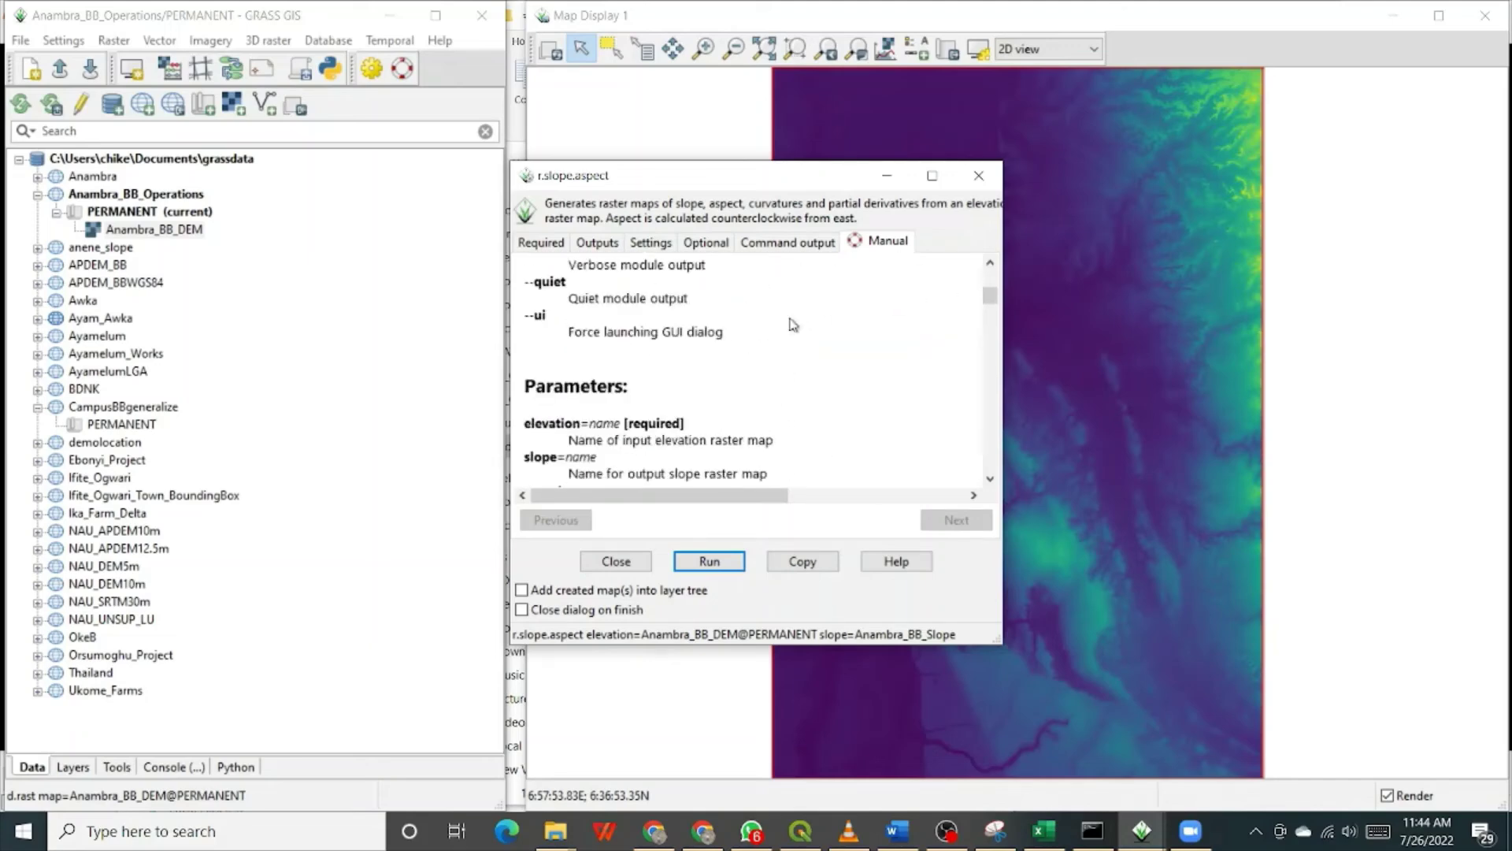
pyautogui.scroll(5, 792, 324)
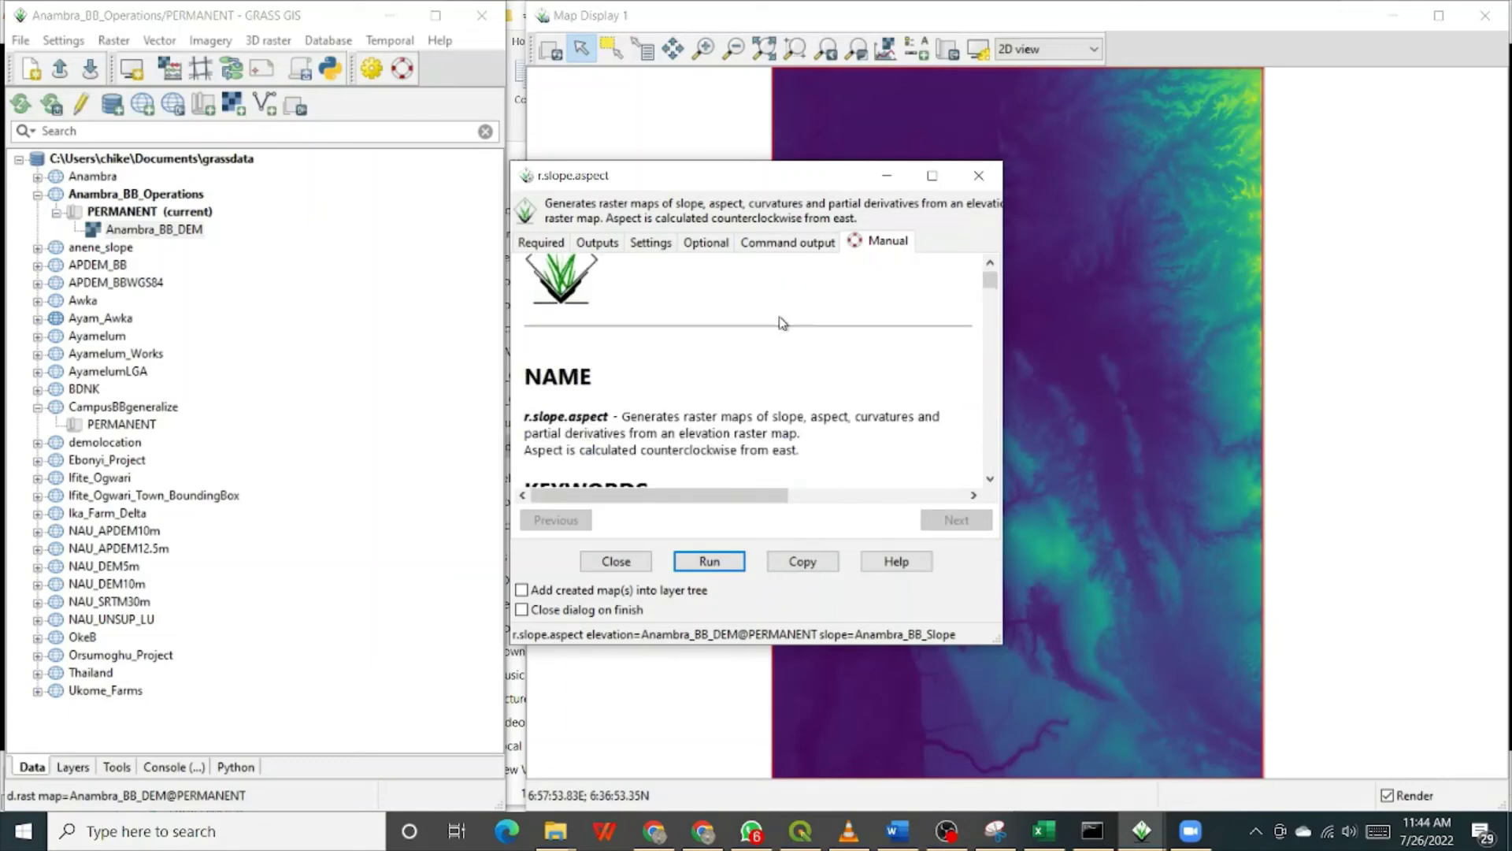
pyautogui.click(548, 244)
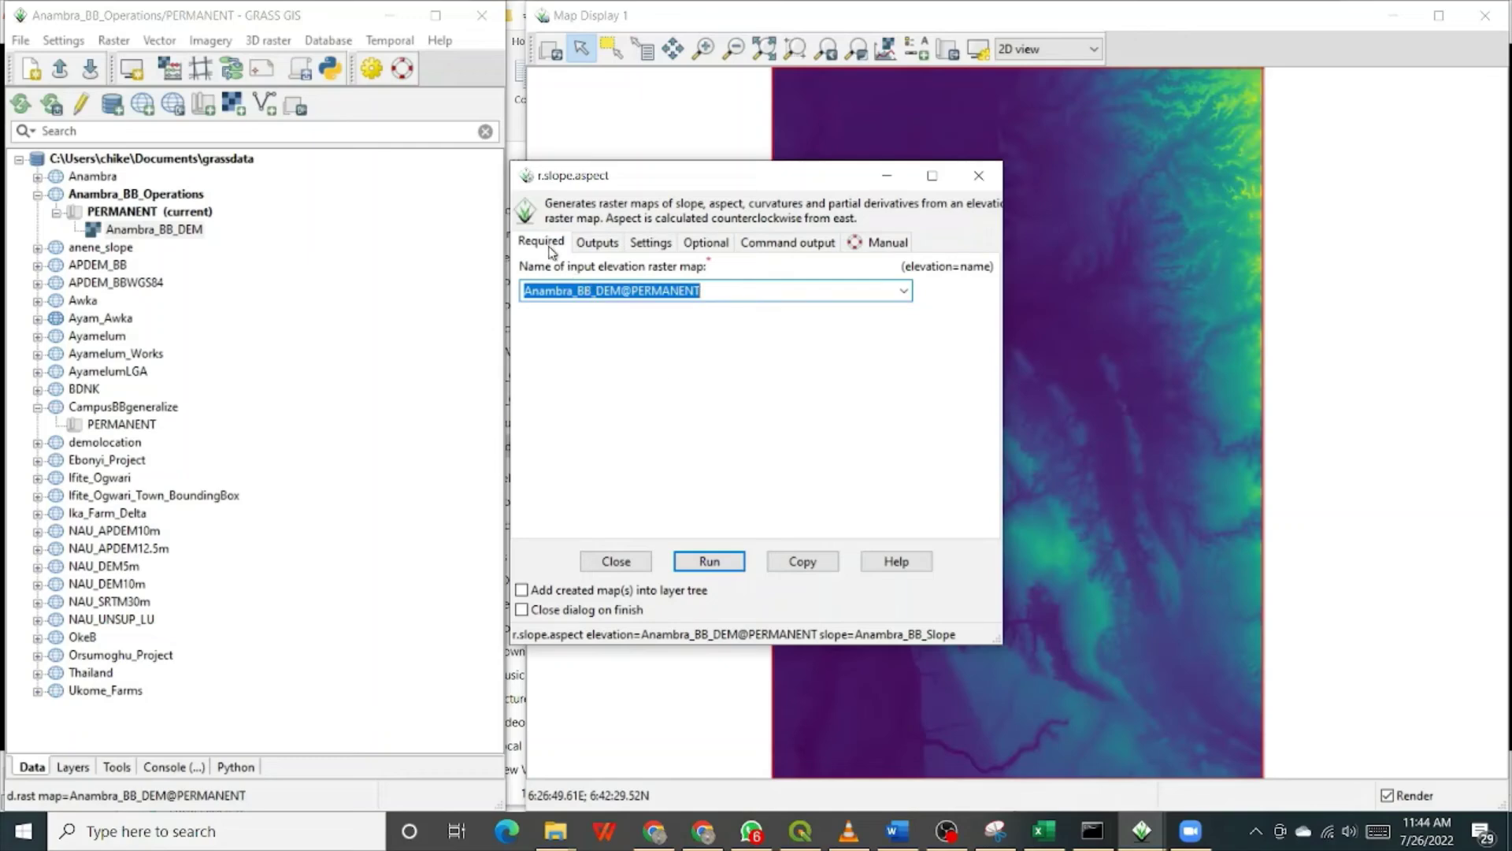
pyautogui.click(596, 245)
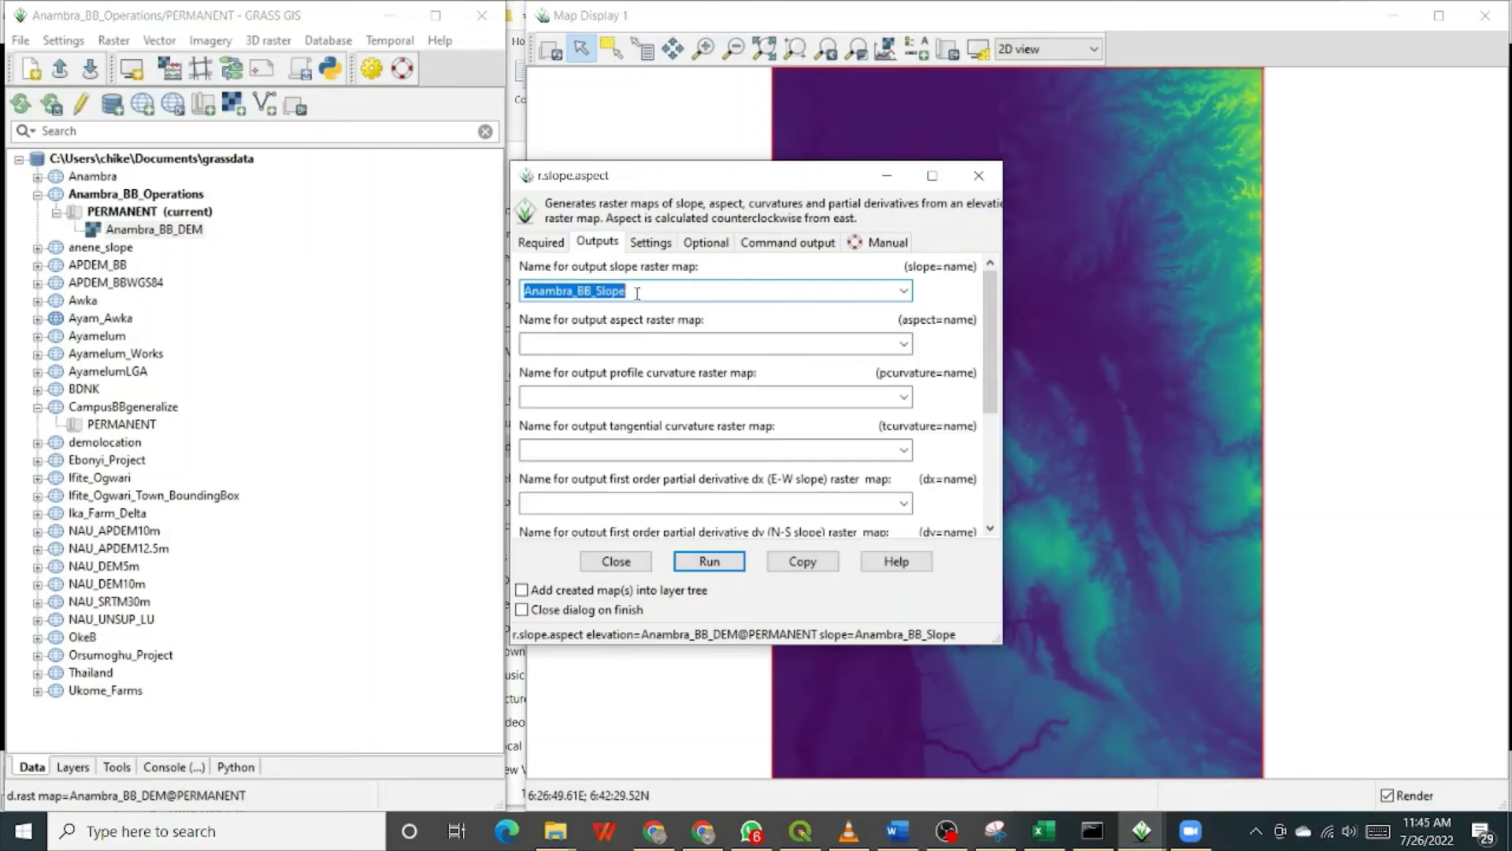
# Check the slope format settings, run r.slope.aspect to generate Anambra_BB_Slope in degrees, and select the new raster in the data catalog.
pyautogui.click(660, 244)
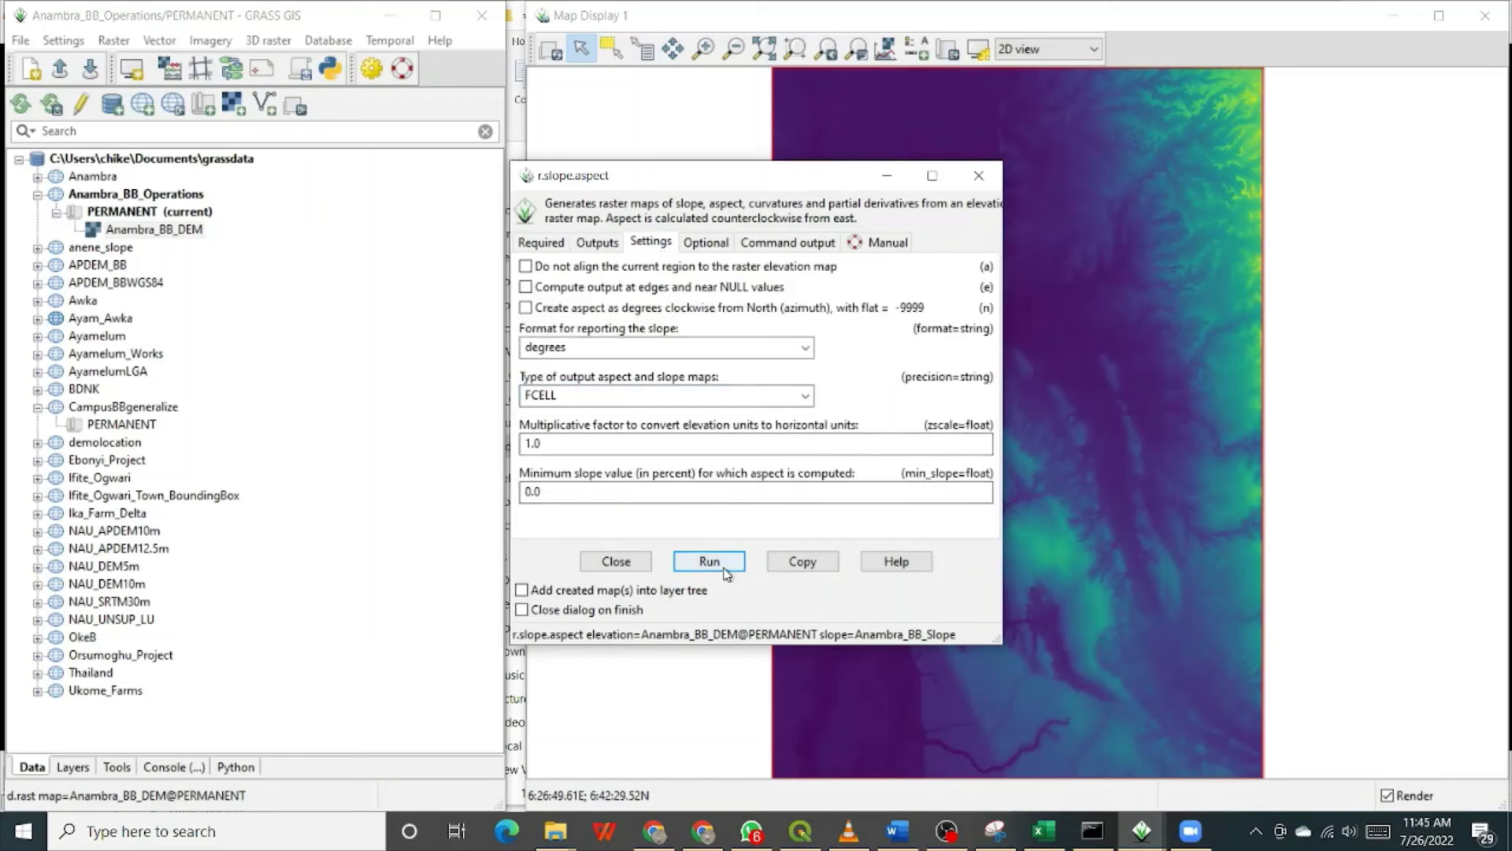
pyautogui.click(725, 564)
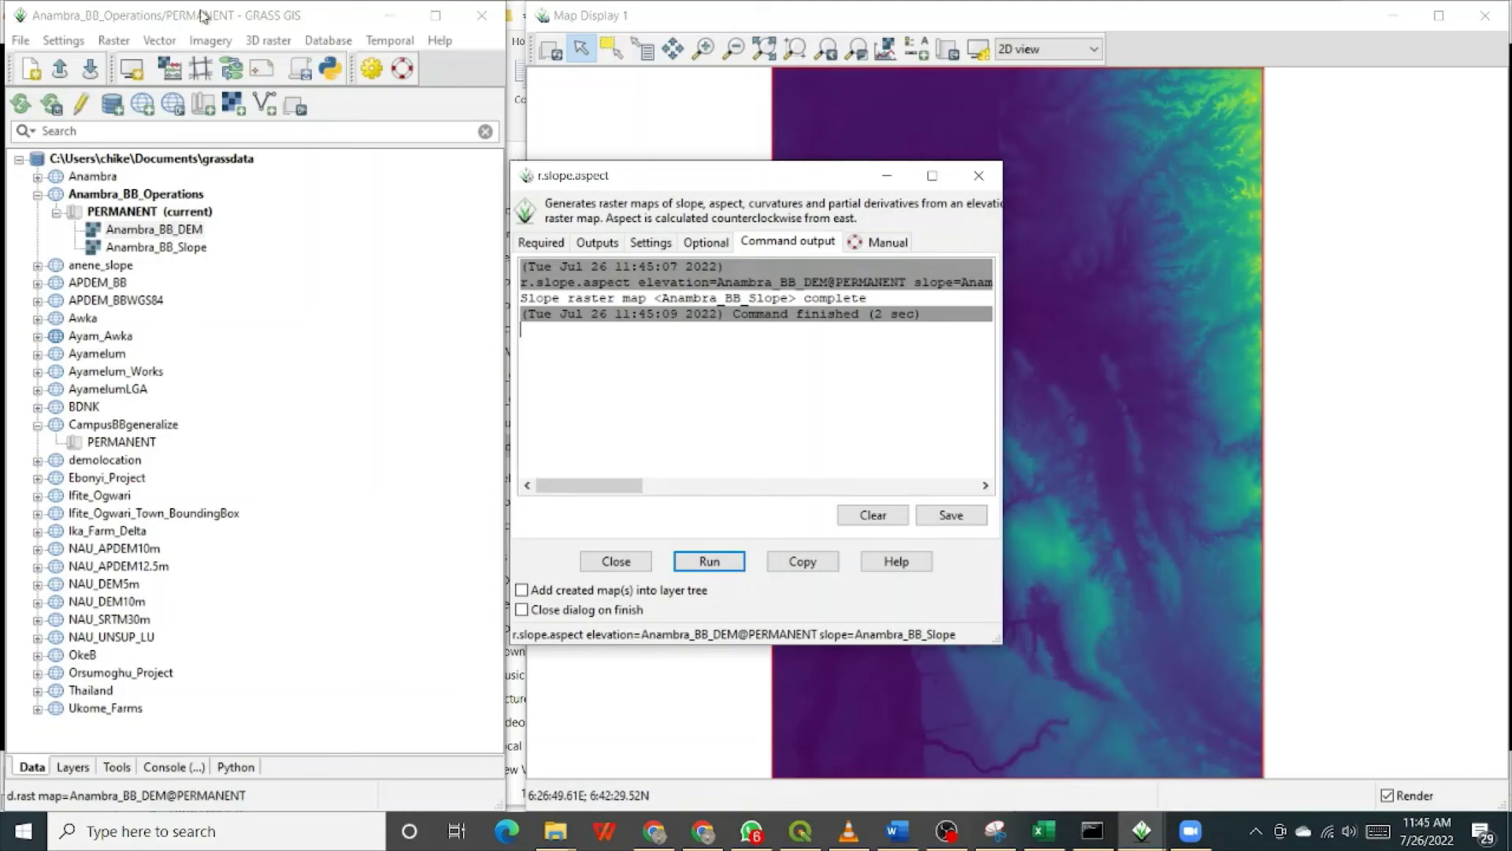
pyautogui.click(164, 230)
pyautogui.click(165, 248)
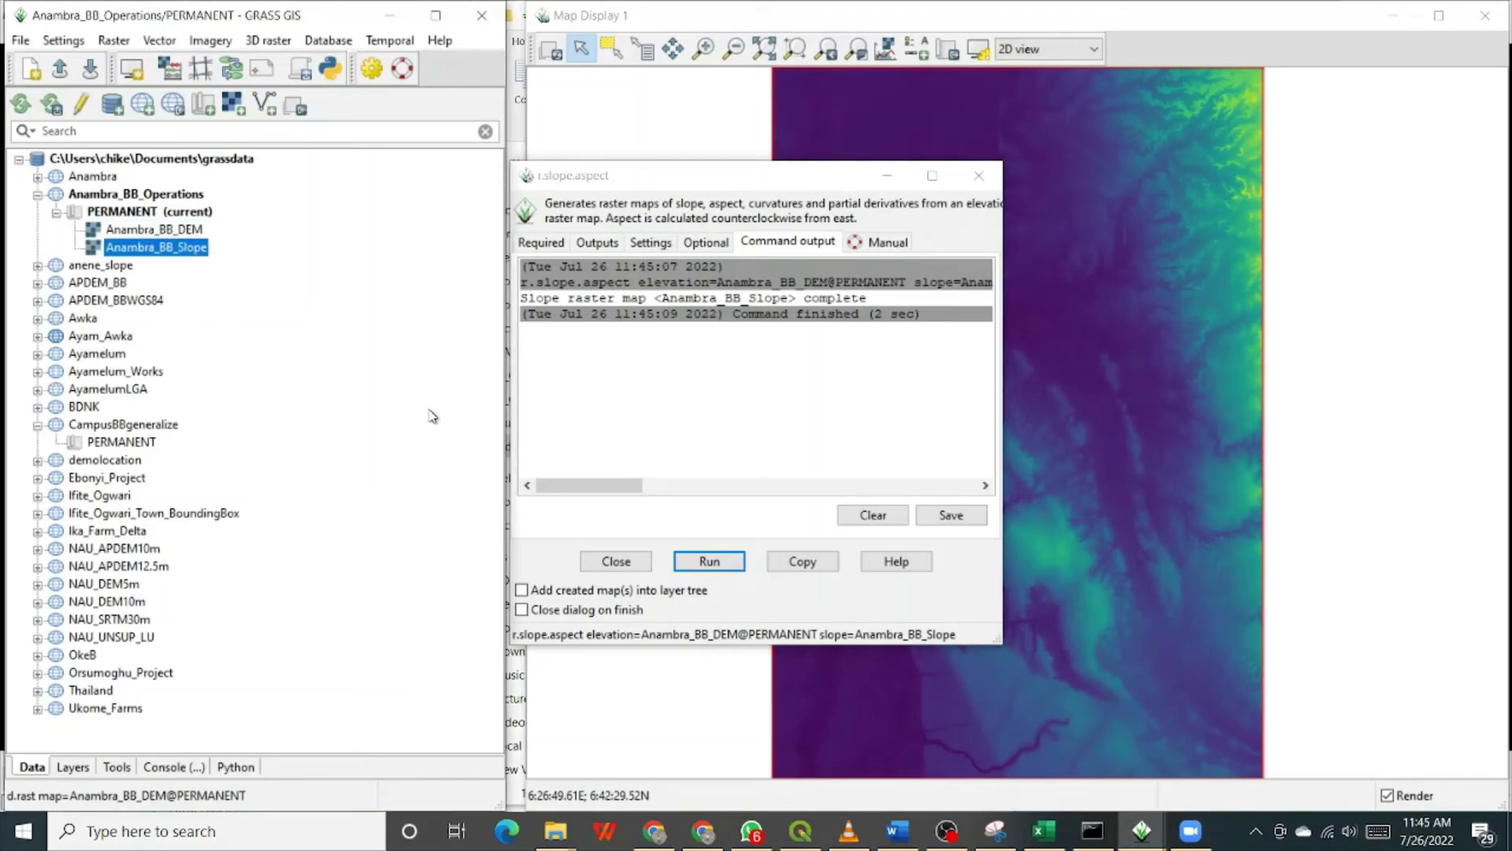
# Recheck the input elevation map in r.slope.aspect and change the output slope raster map name to Anambra_BB_SlopePercent.
pyautogui.click(608, 186)
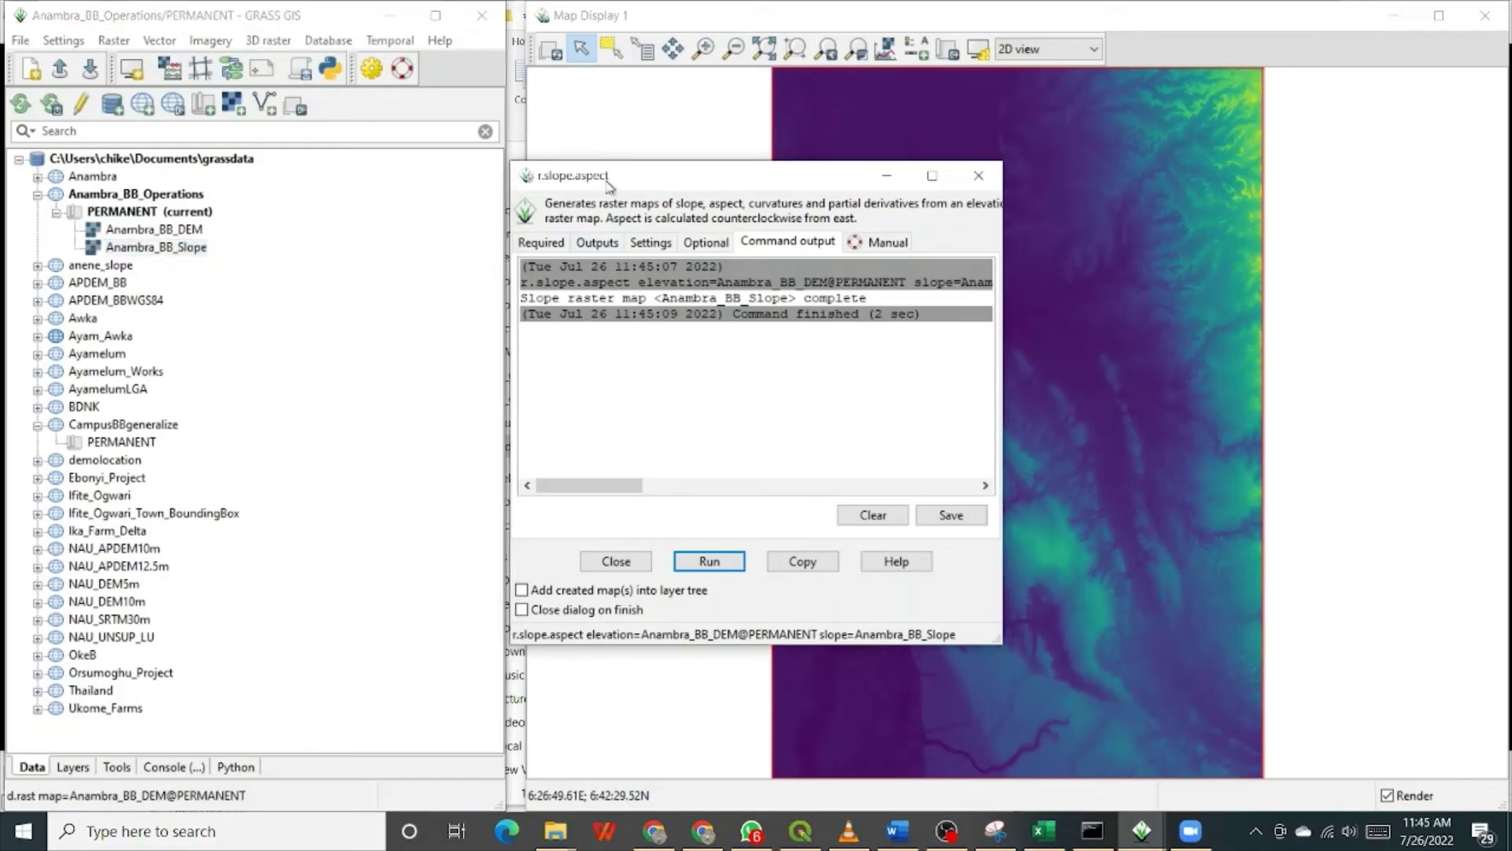
pyautogui.click(536, 244)
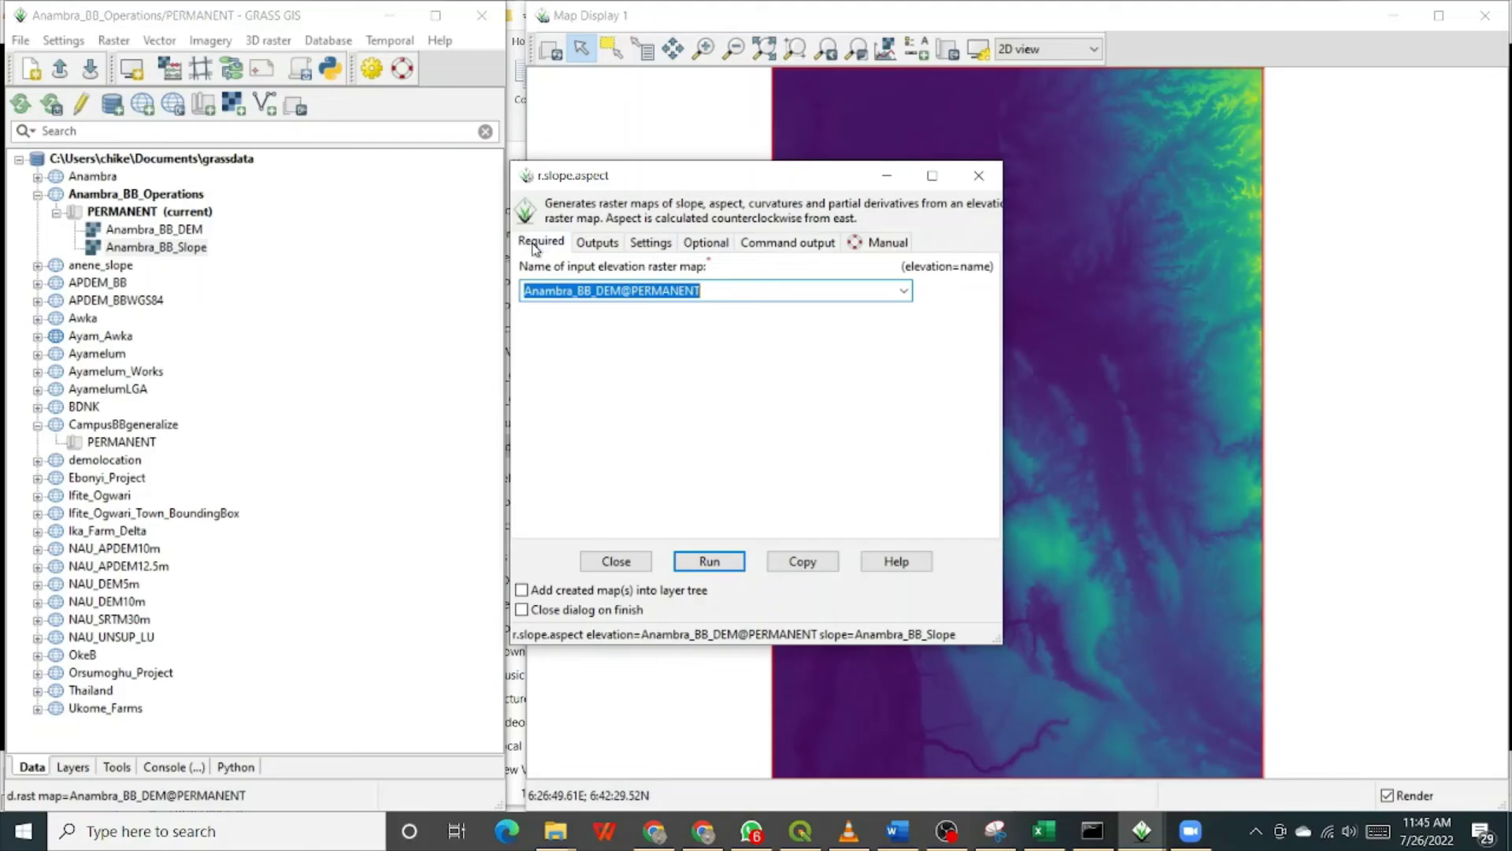
pyautogui.click(595, 244)
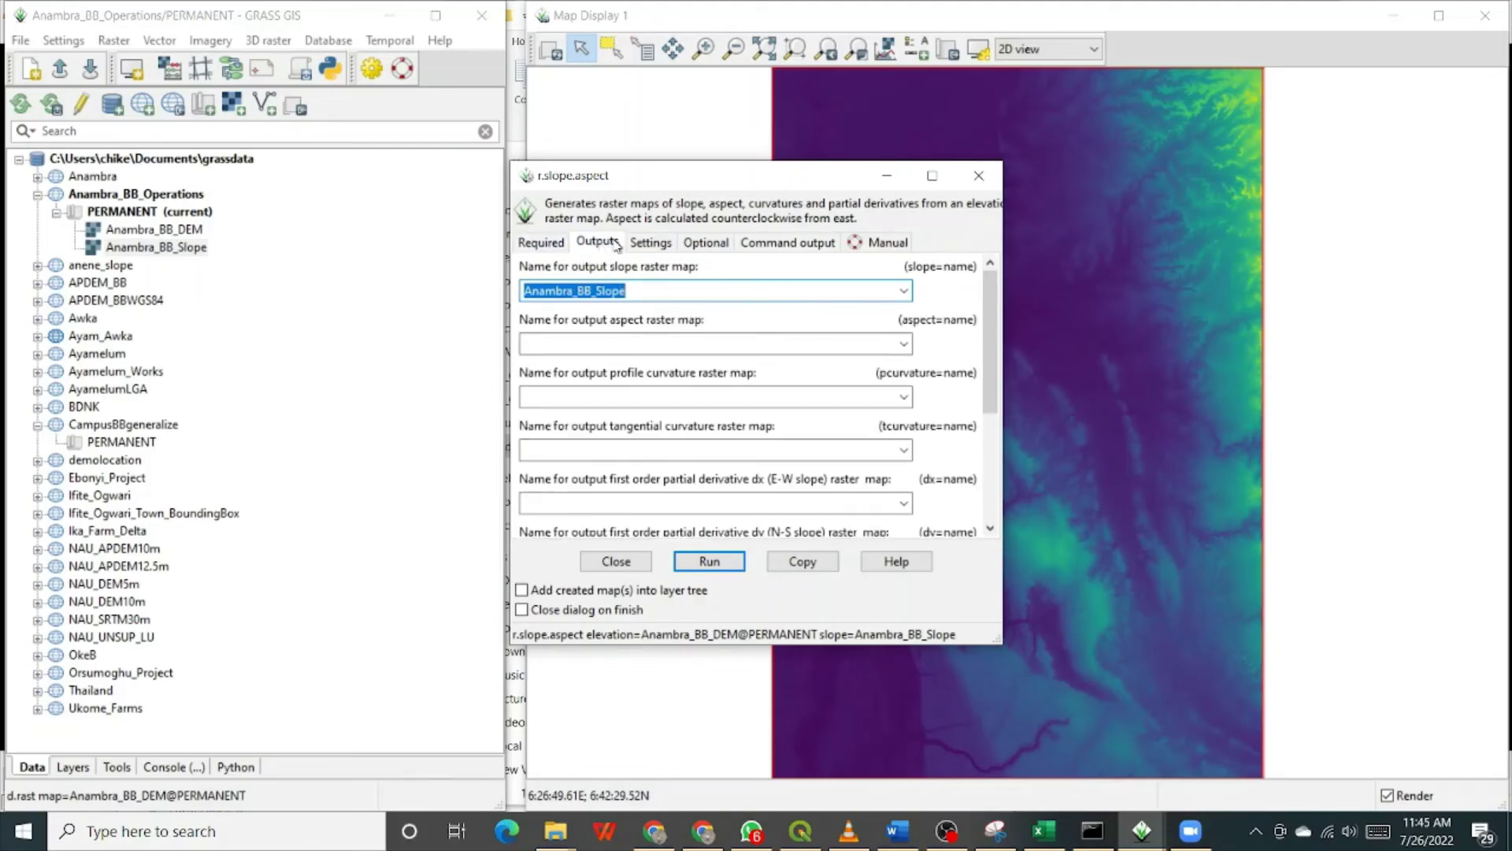
pyautogui.click(634, 288)
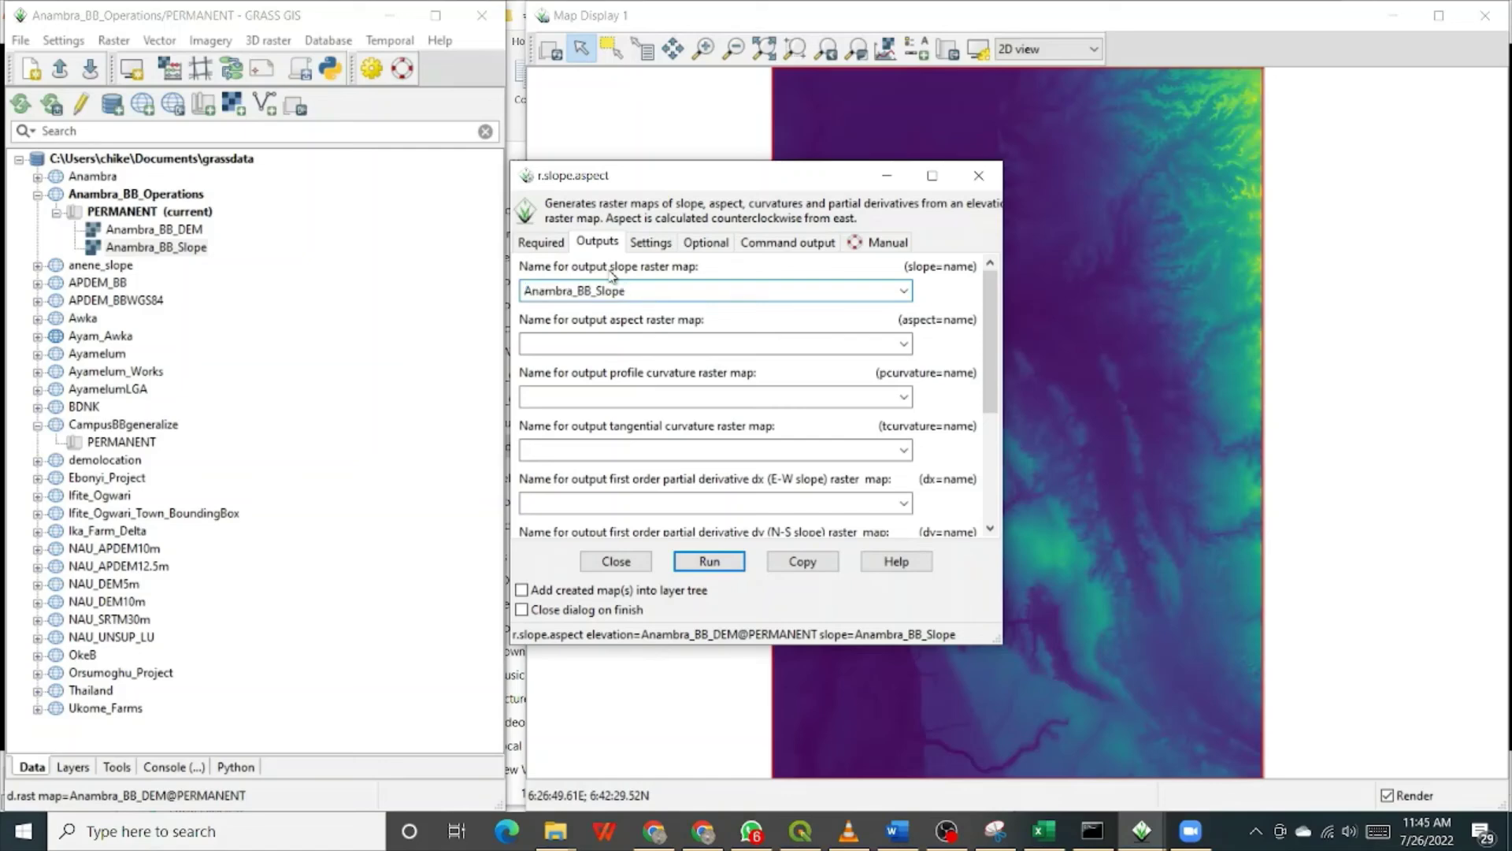
pyautogui.write('Percent')
# Set the slope reporting format to percent, run r.slope.aspect to generate the percent slope raster, and close the tool.
pyautogui.click(650, 245)
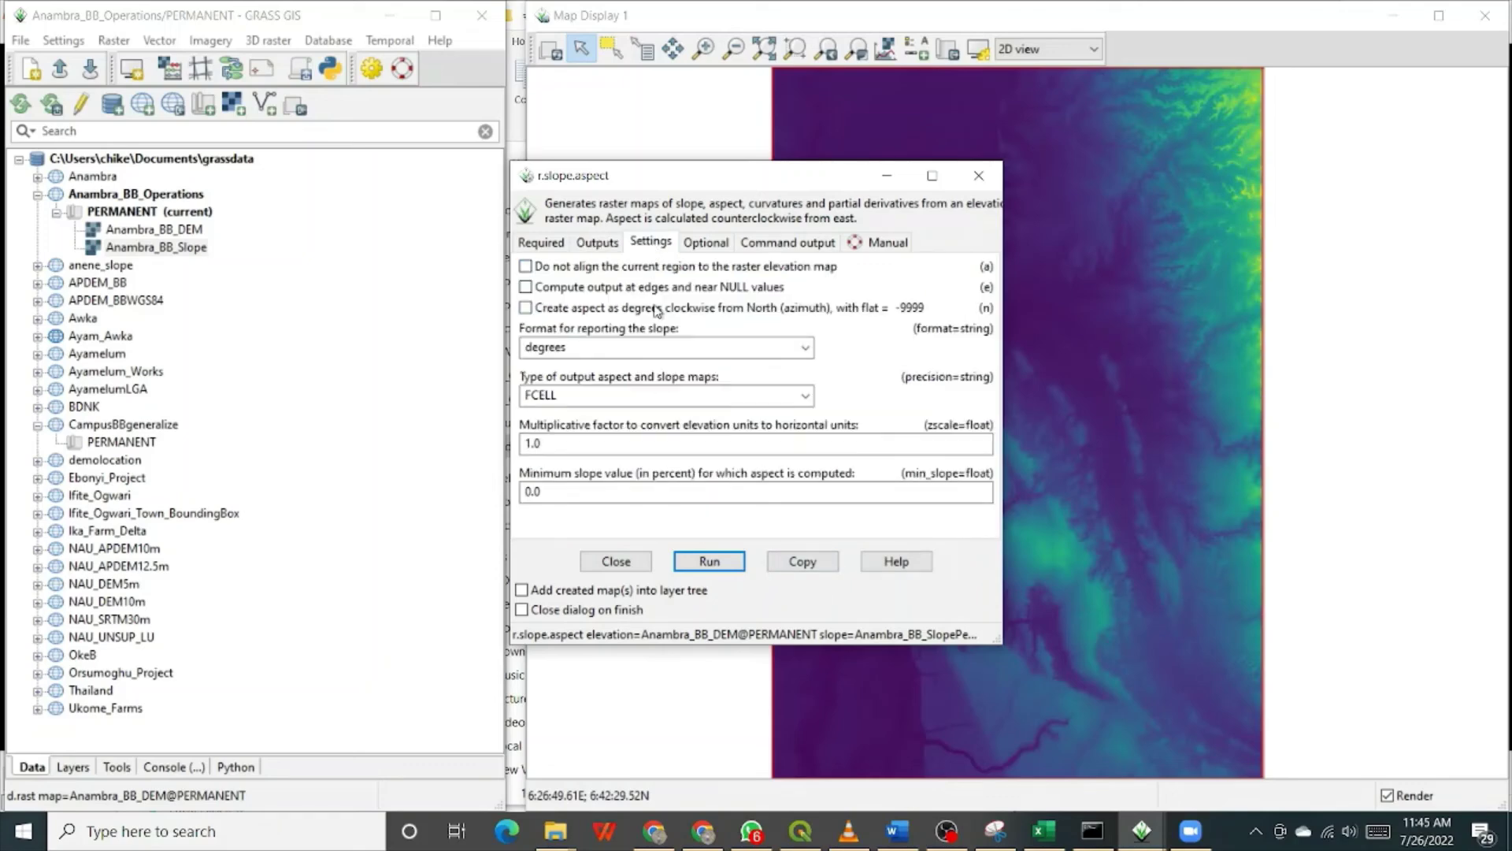
pyautogui.click(805, 347)
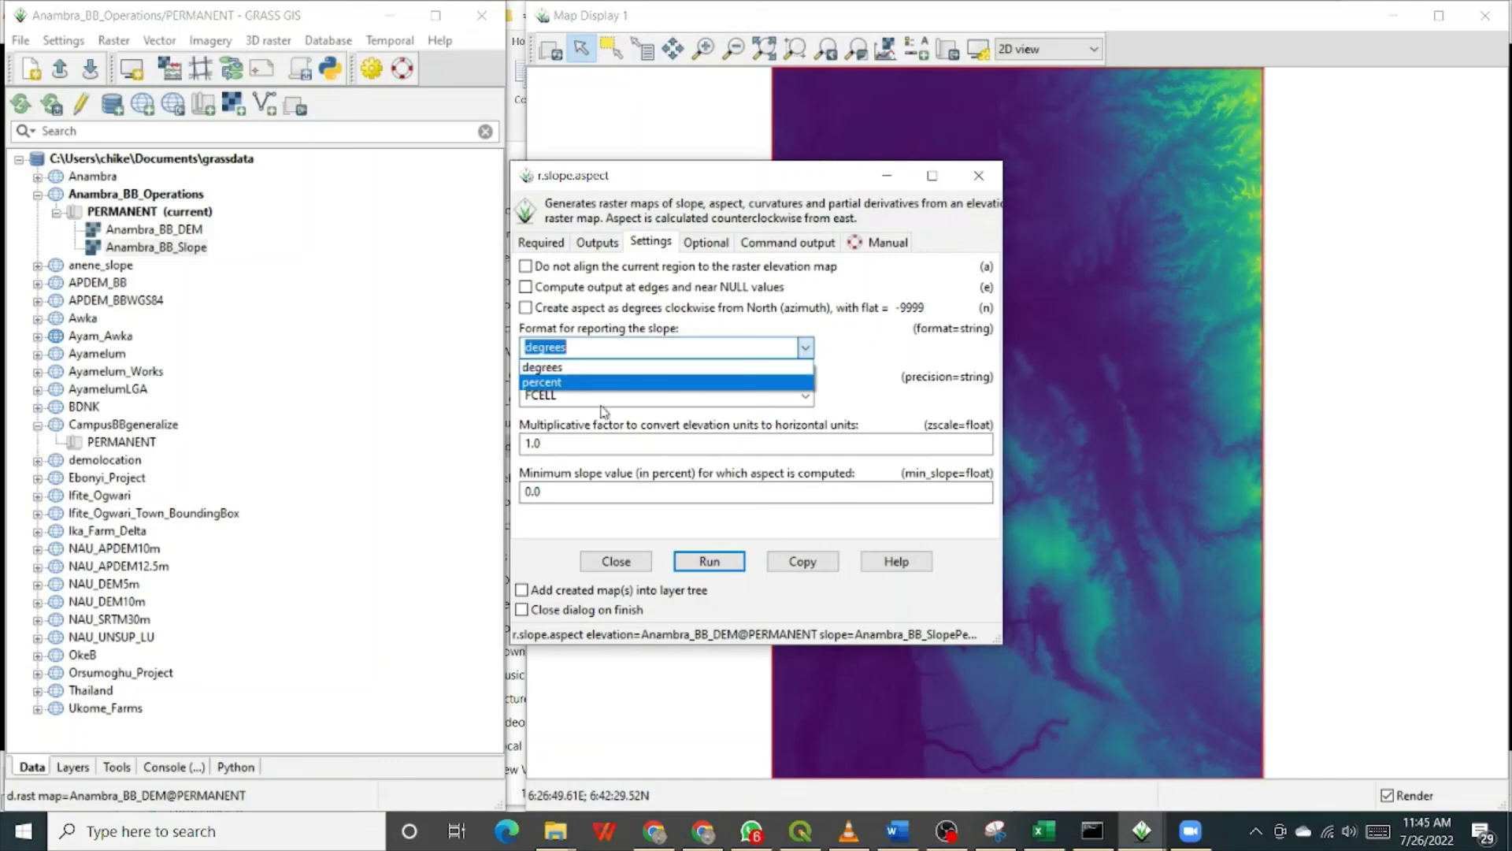
pyautogui.click(561, 384)
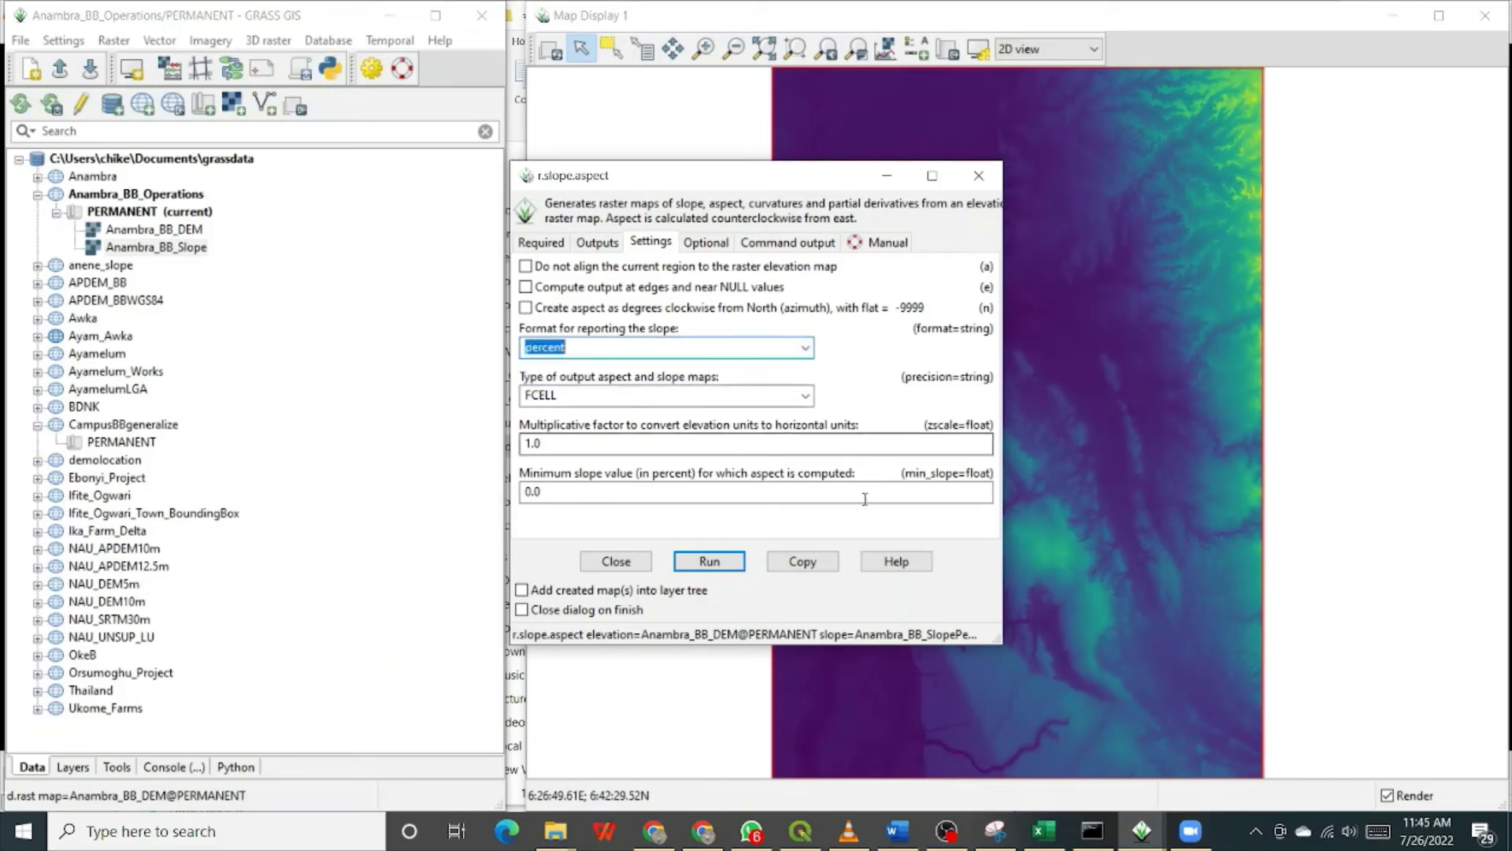
pyautogui.click(730, 566)
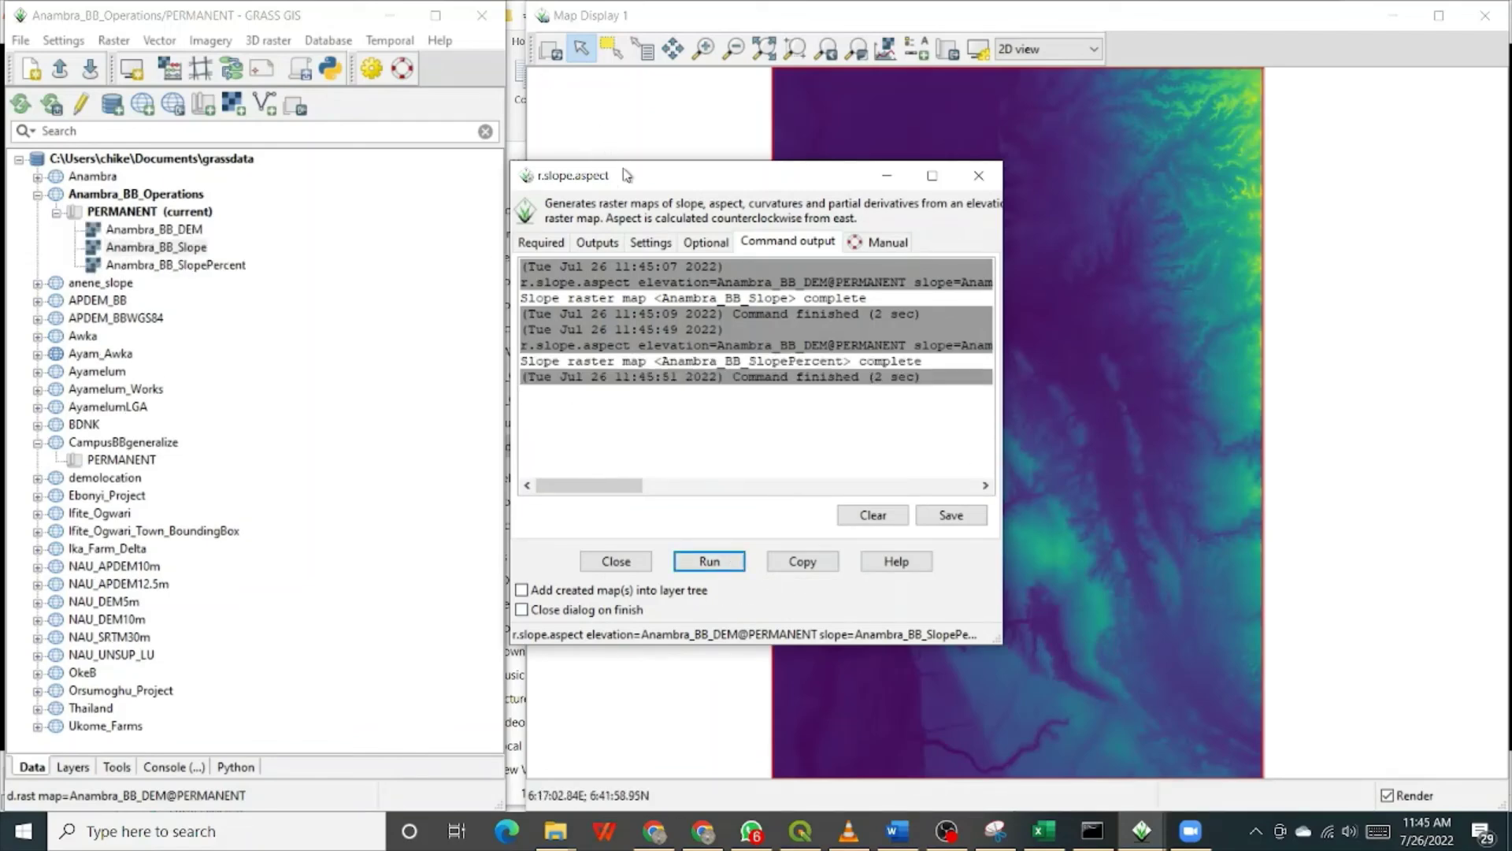
pyautogui.moveTo(626, 175); pyautogui.dragTo(624, 119)
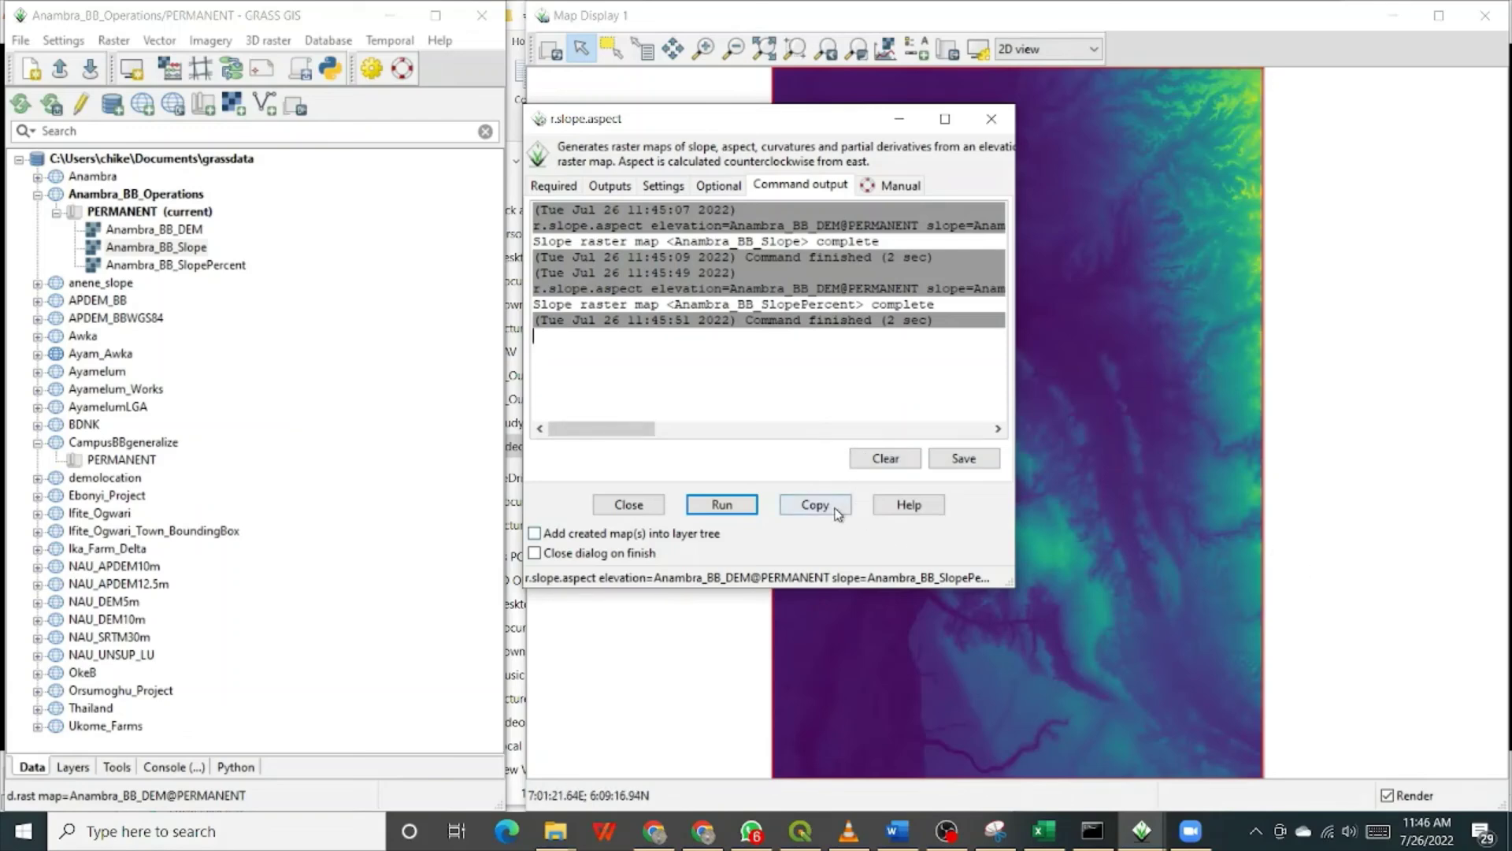
pyautogui.click(629, 505)
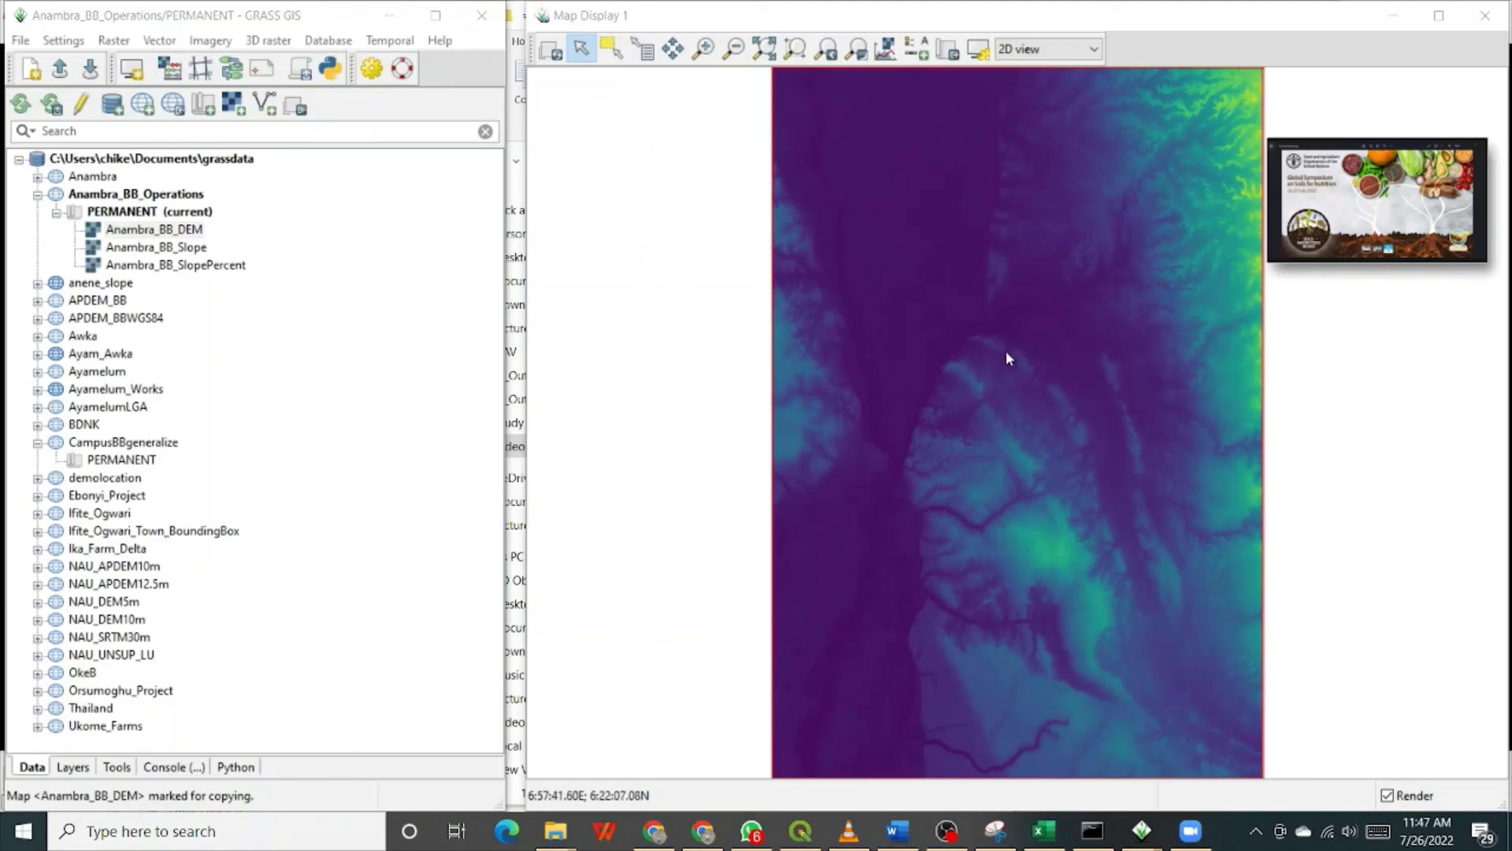
# Display the Anambra_BB_DEM raster and the Anambra_BB_Slope raster one after the other in the map display.
pyautogui.rightClick(138, 230)
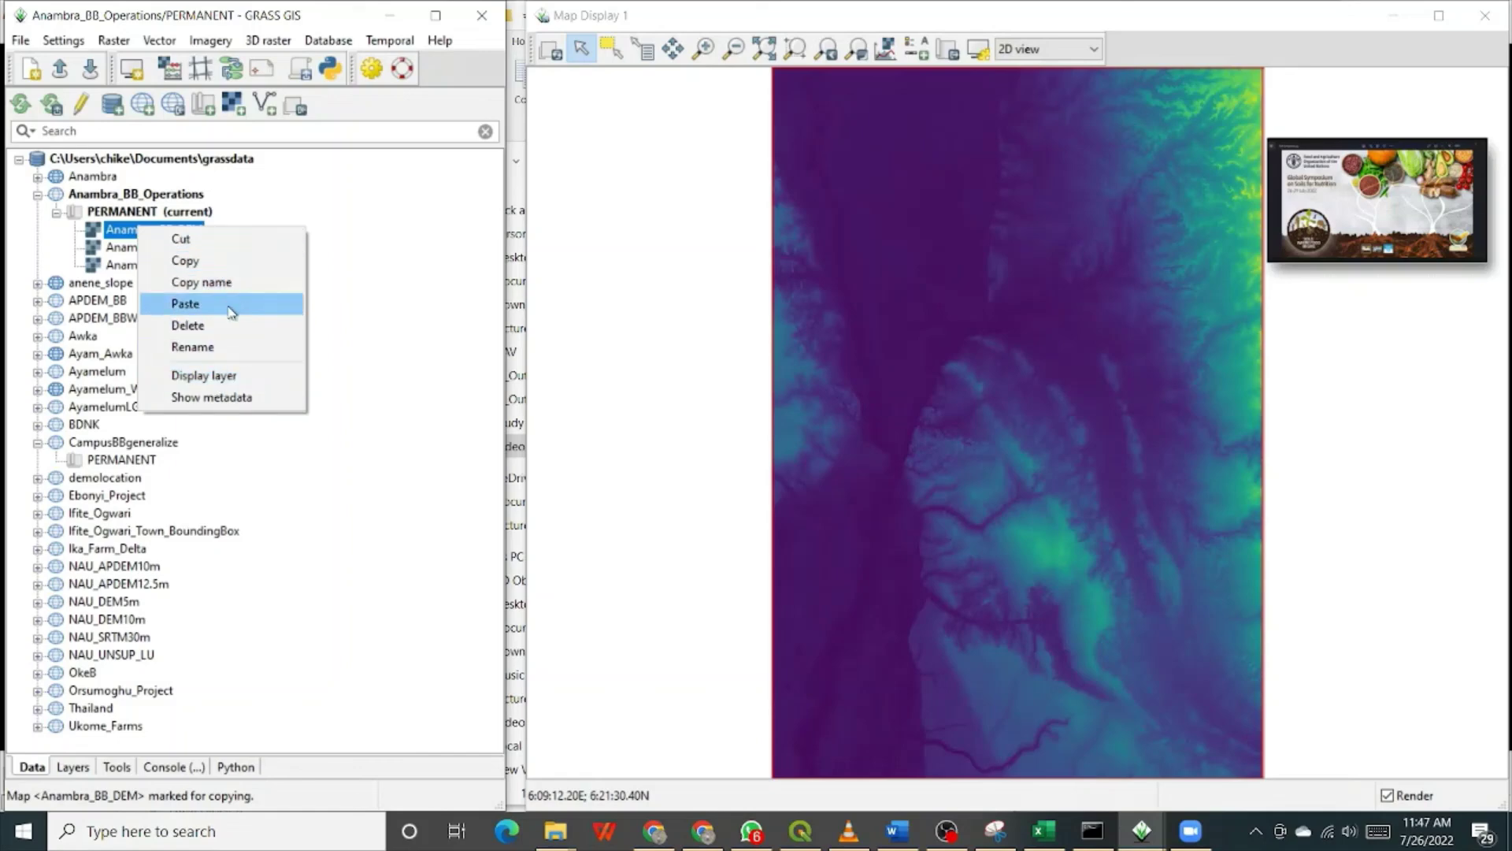
pyautogui.click(220, 377)
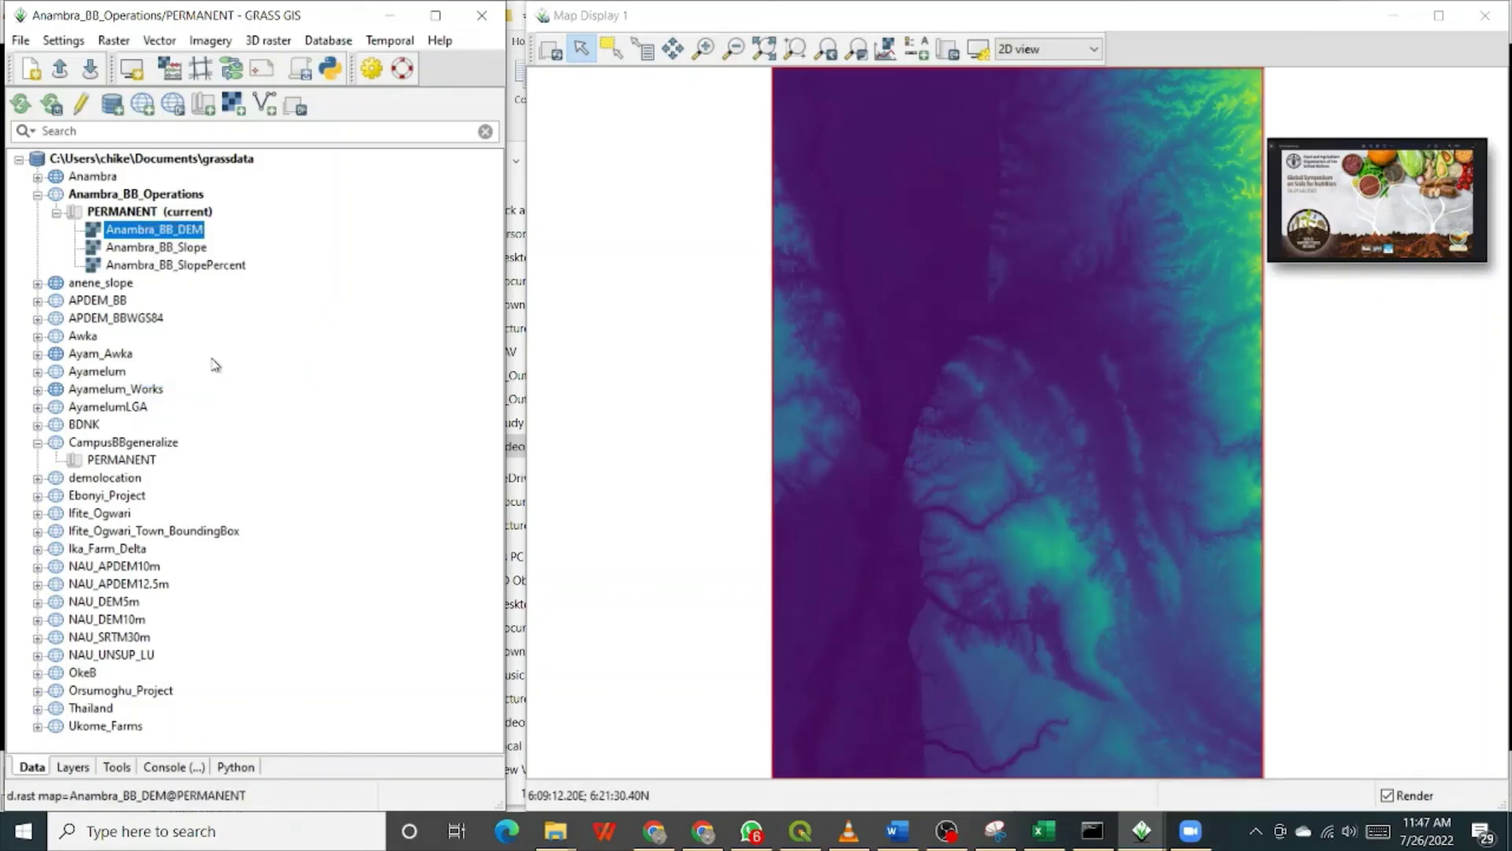
pyautogui.click(168, 248)
pyautogui.rightClick(168, 251)
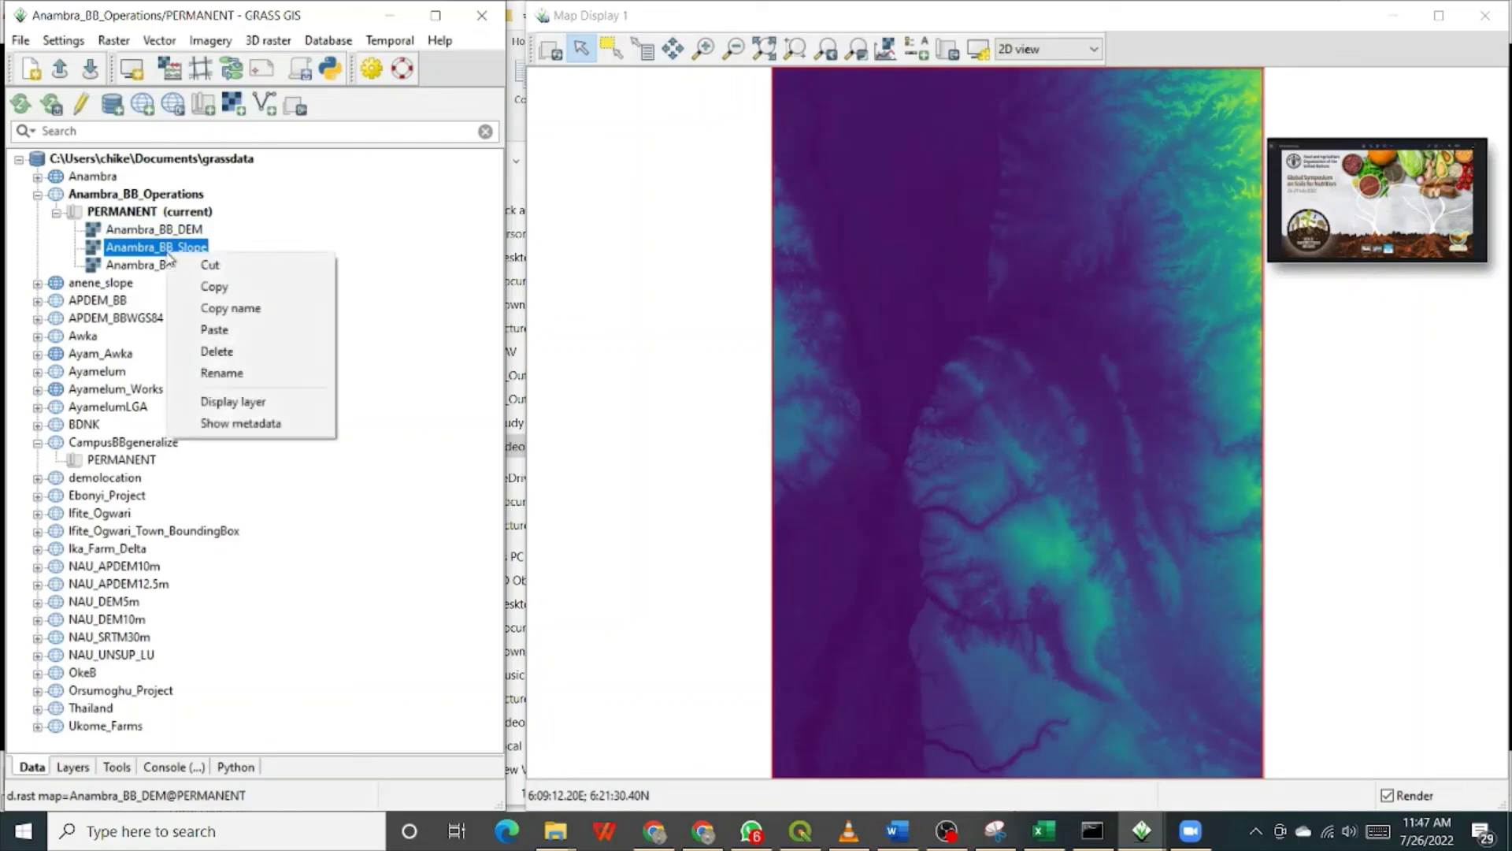
pyautogui.click(220, 404)
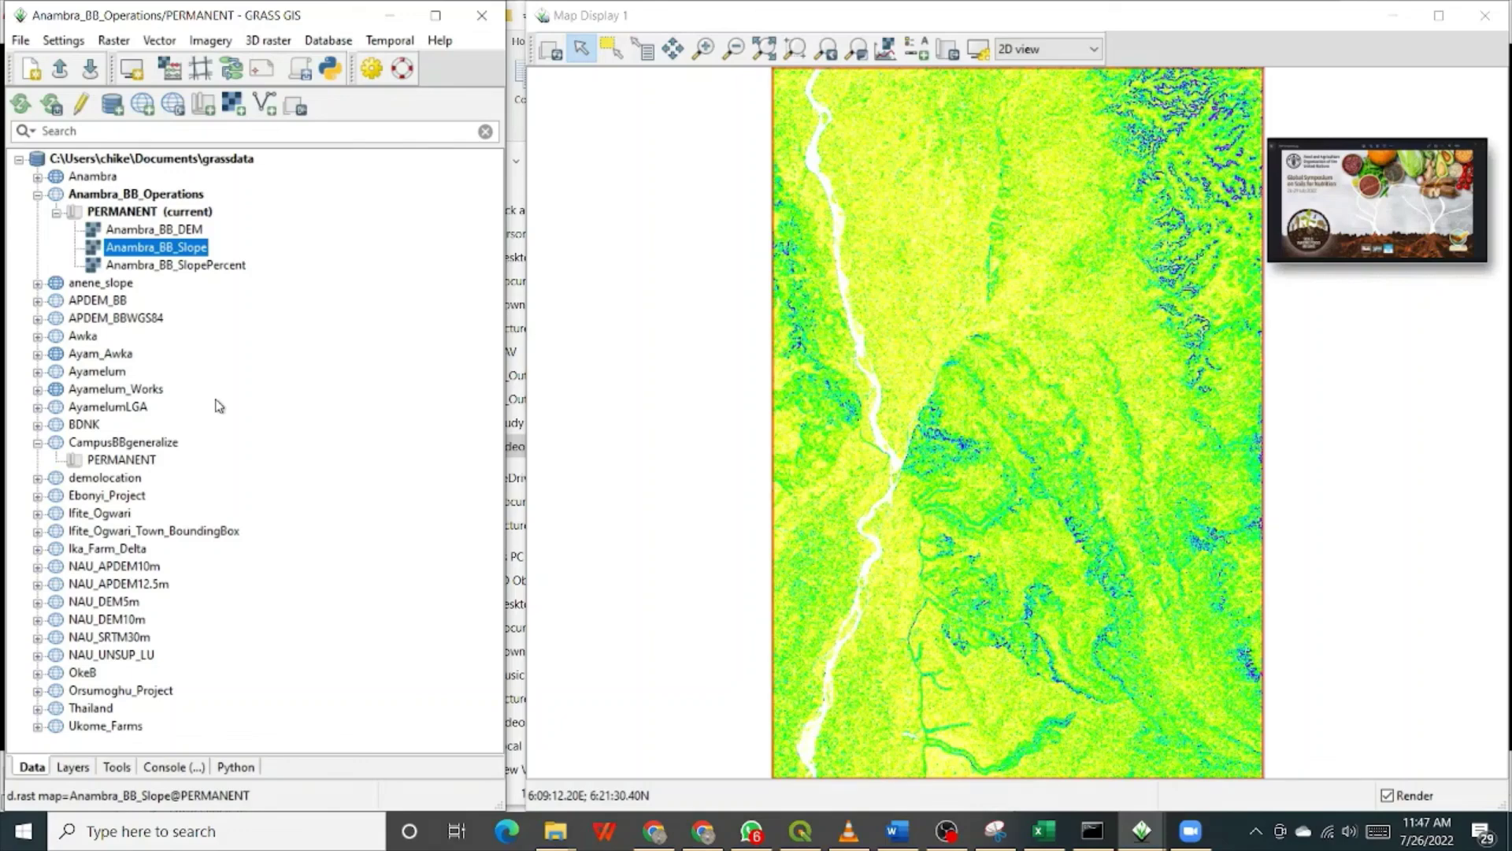
# Display Anambra_BB_SlopePercent and switch back to Anambra_BB_Slope to compare the percent and degree slope maps.
pyautogui.rightClick(191, 267)
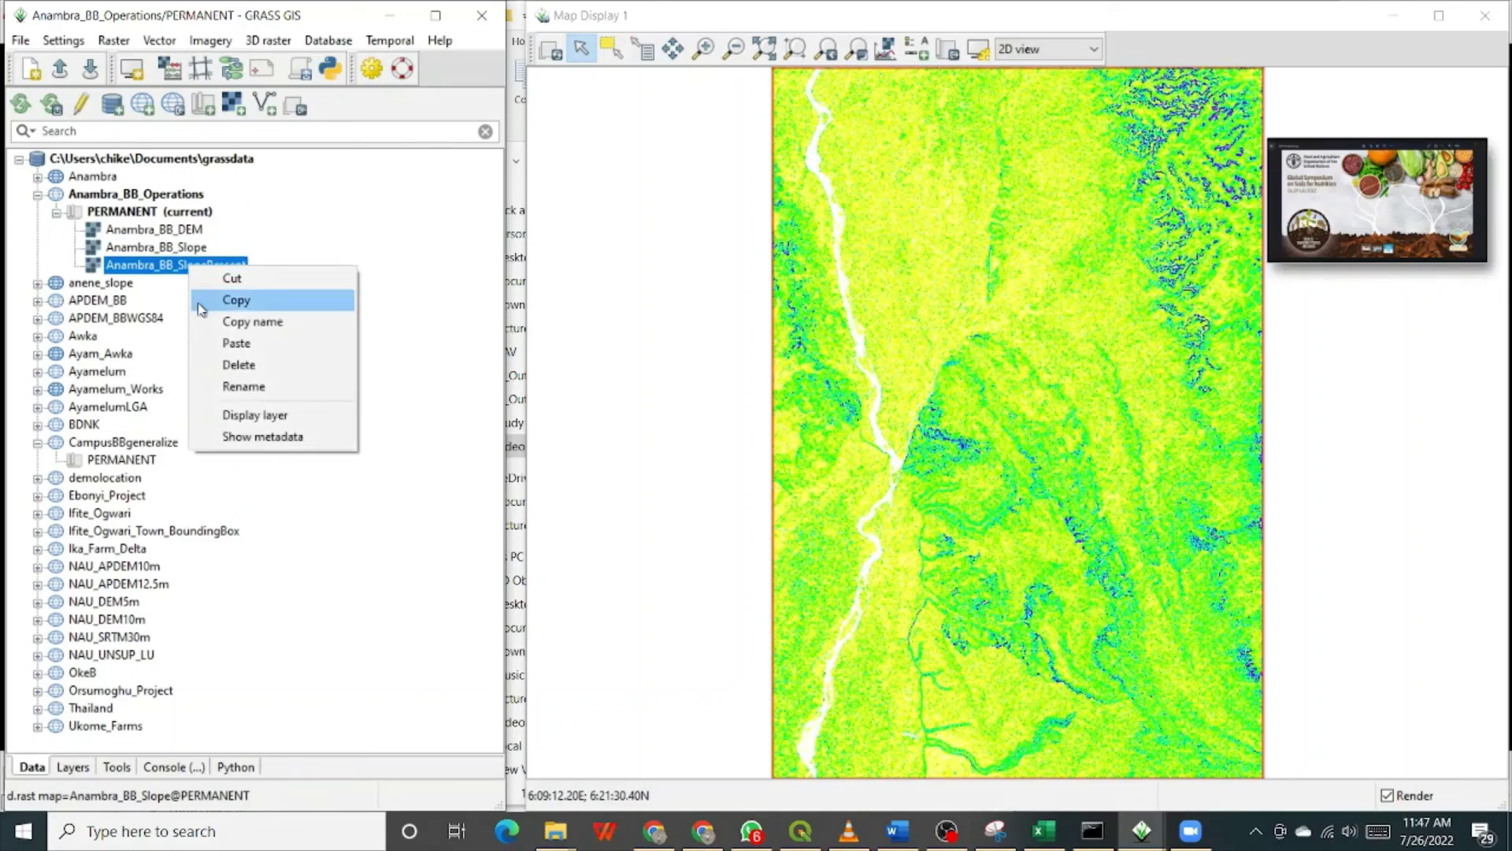
pyautogui.click(241, 413)
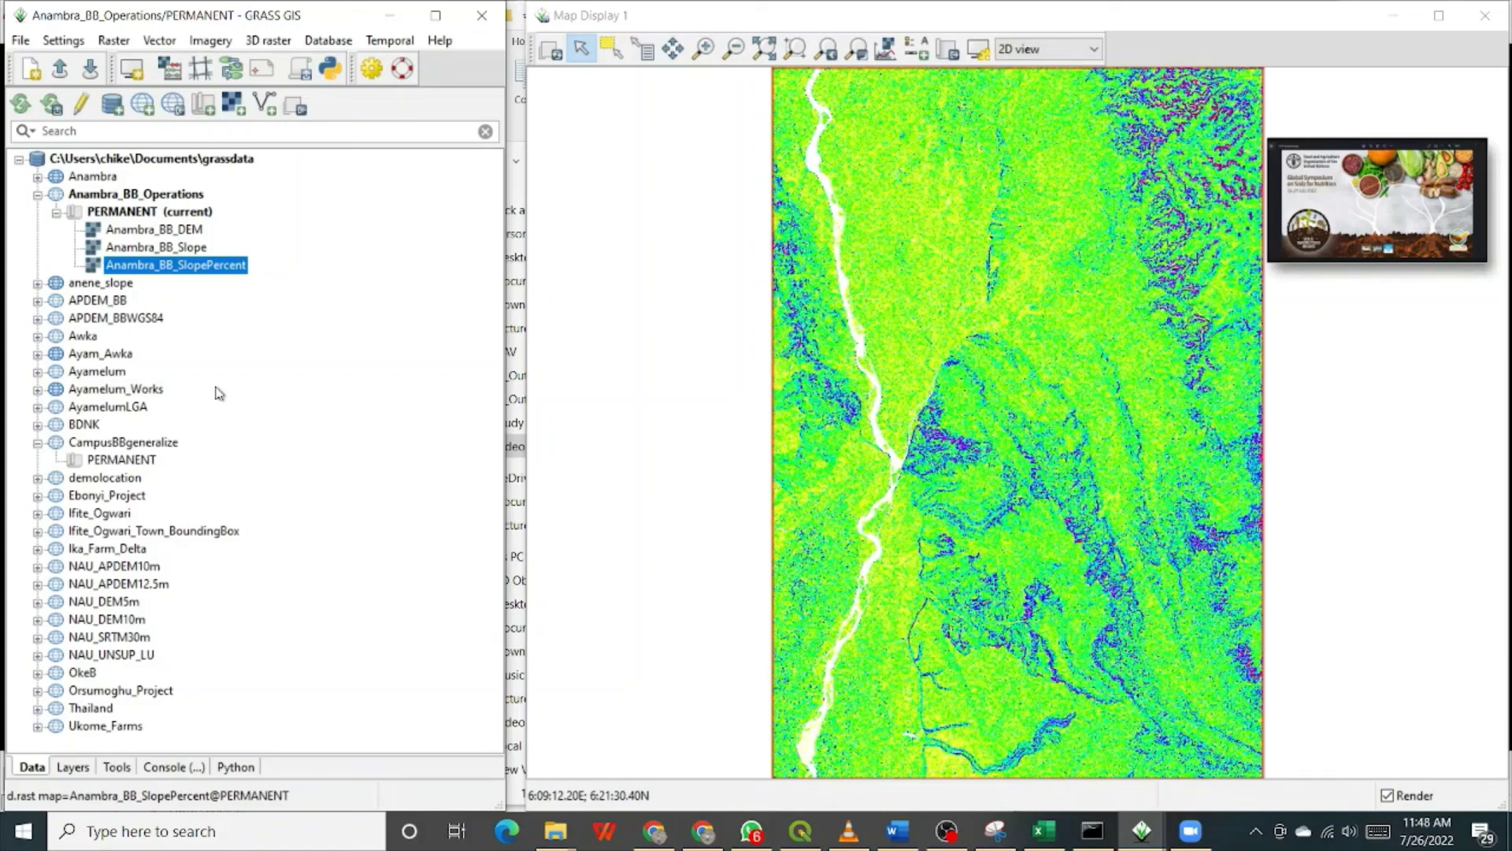
pyautogui.rightClick(166, 250)
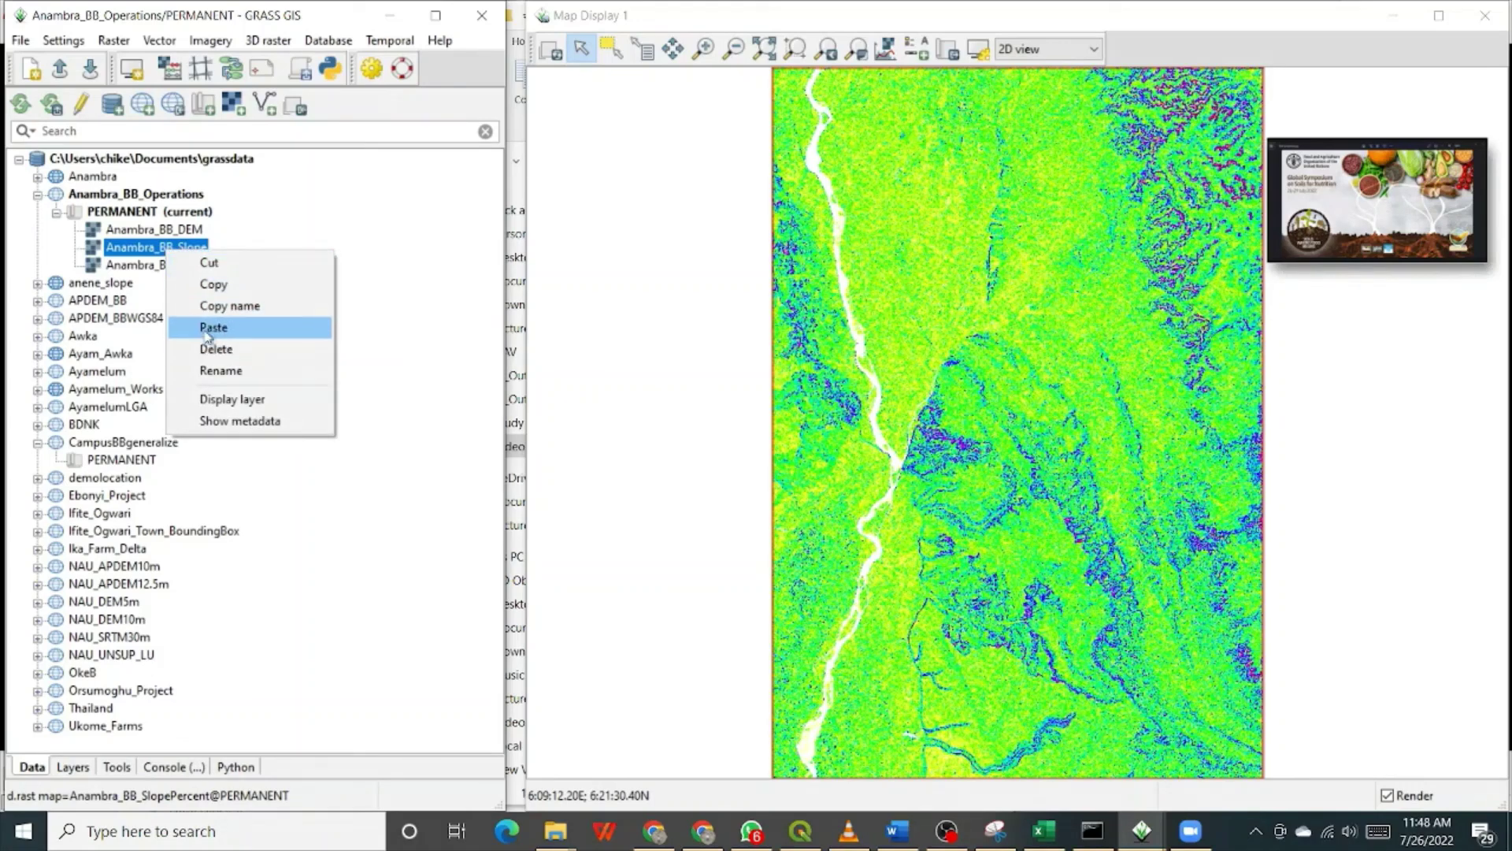
pyautogui.click(227, 400)
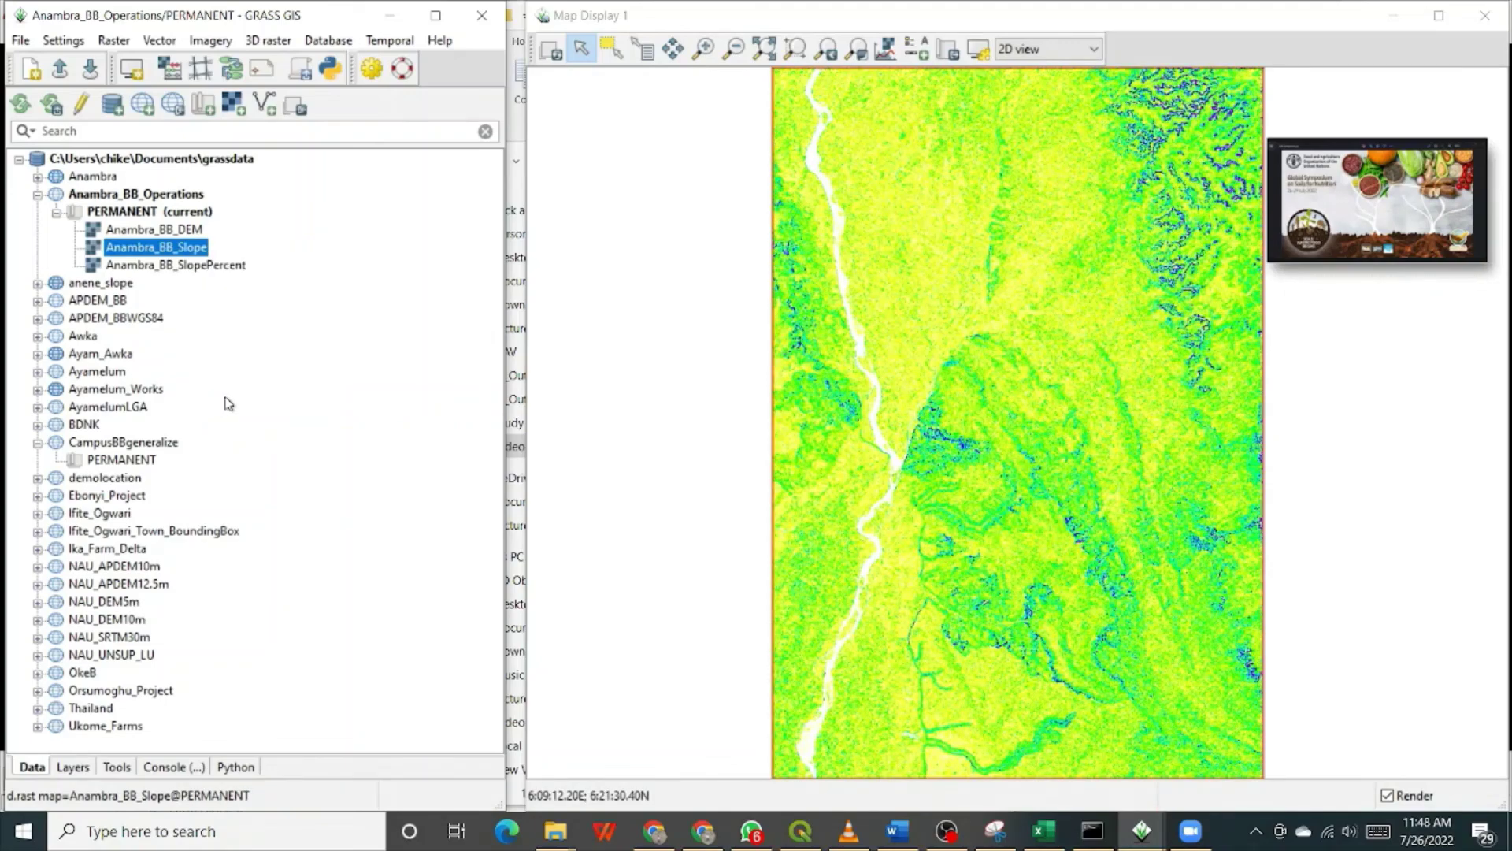